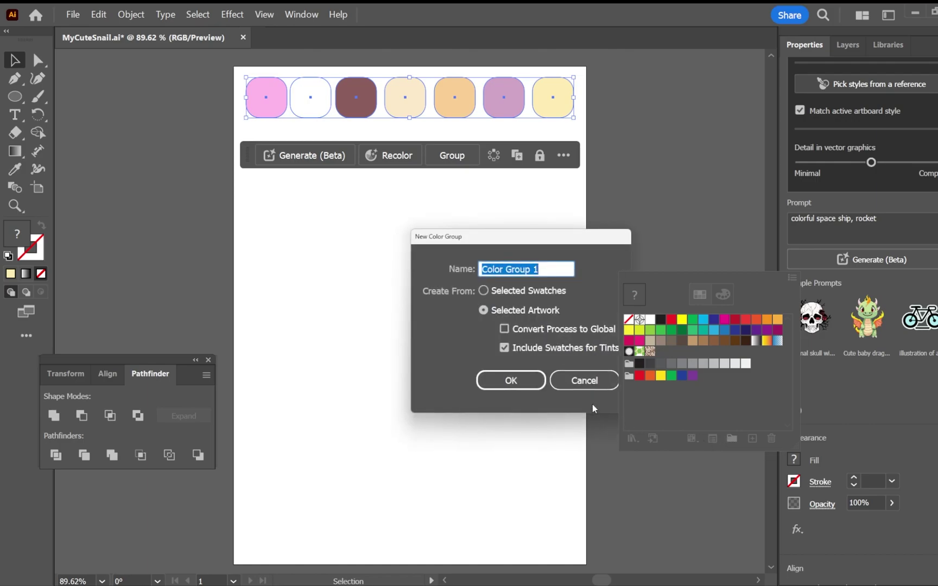
Save the selected artwork's colors as a color group named Snail and delete the seven sample squares.
text(Snail)
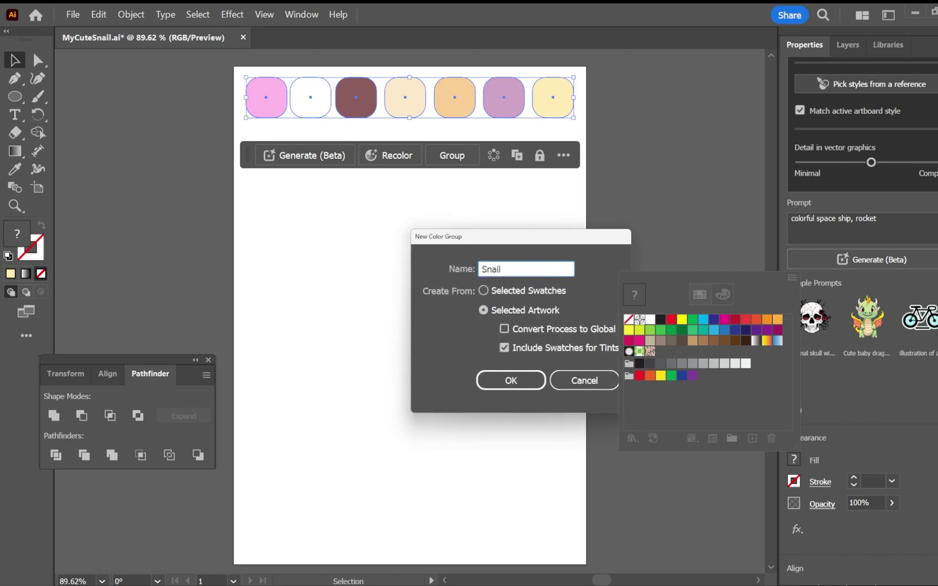
click(509, 381)
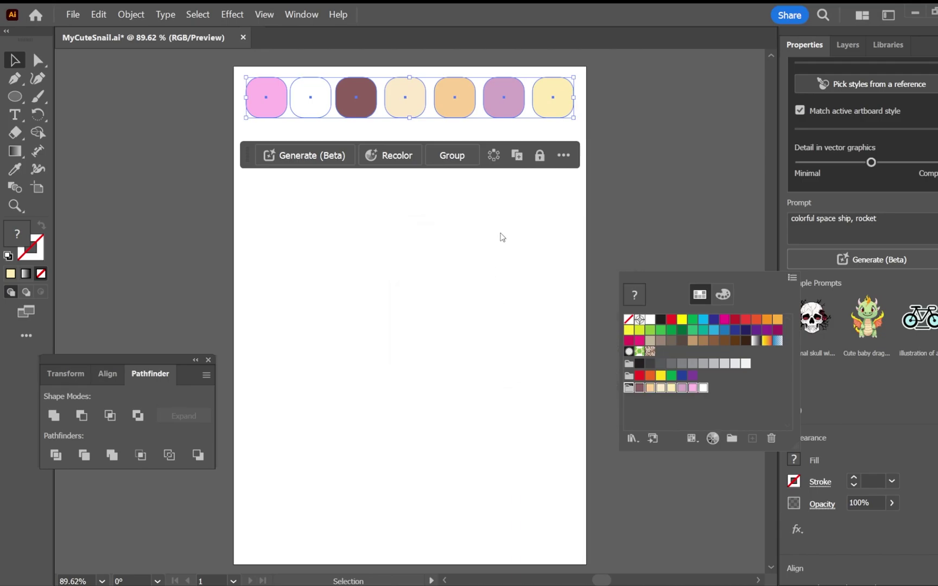
click(545, 98)
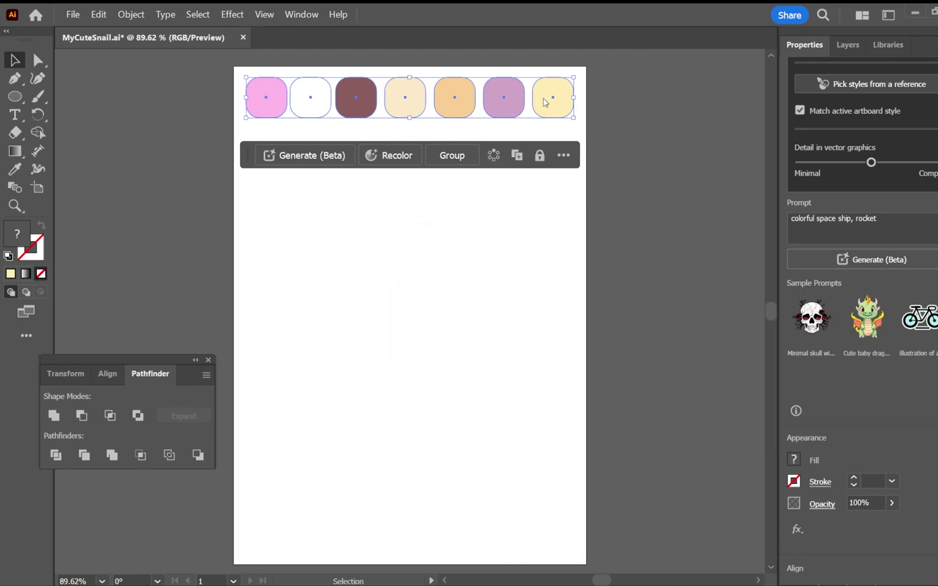
key(Delete)
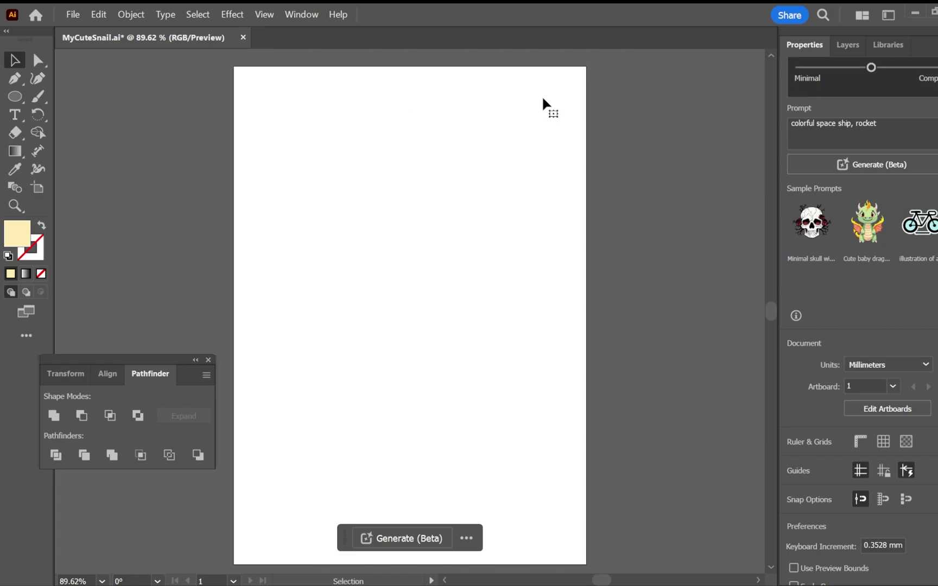
Draw a cream circle in the artboard's upper right area with a 4 pt stroke in the Snail group's brown.
click(13, 98)
drag(418, 131, 550, 242)
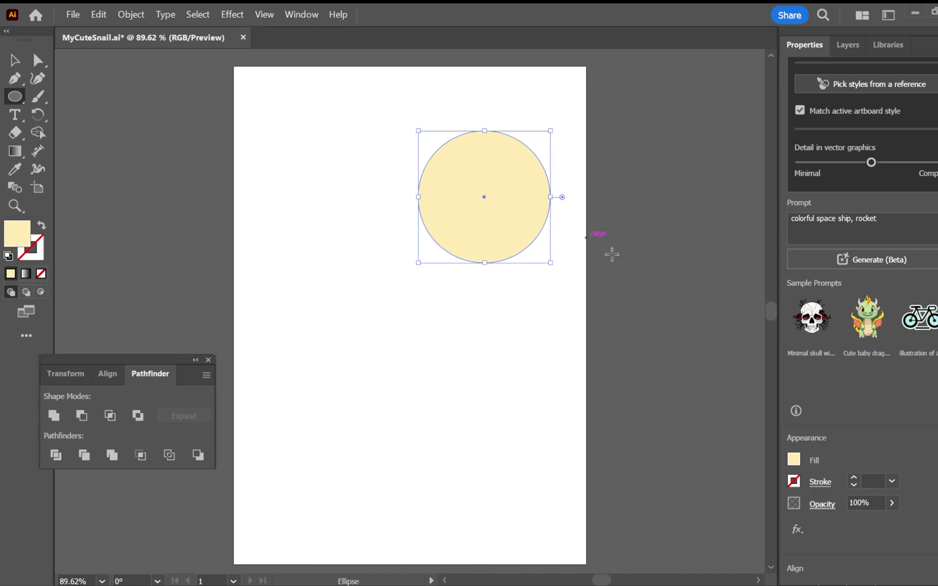
click(820, 484)
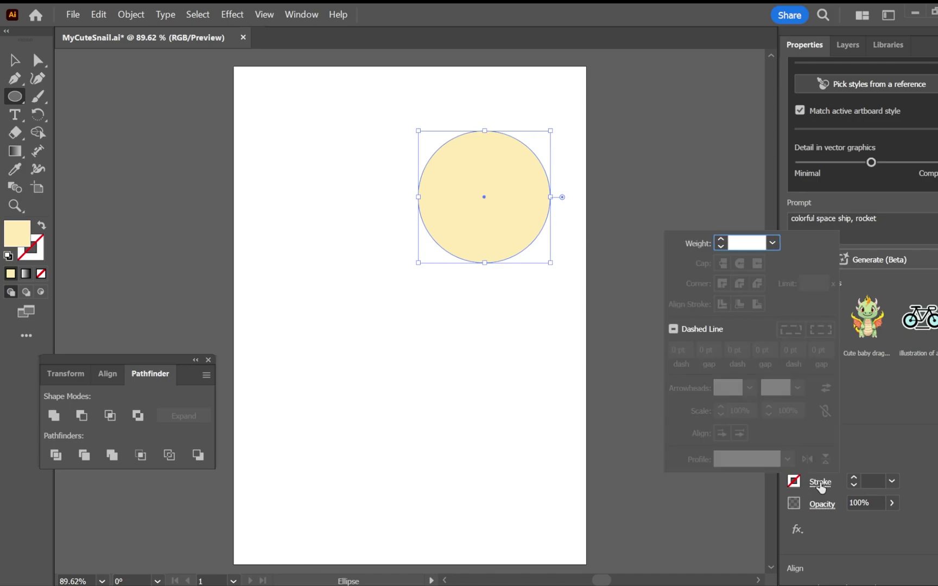
click(855, 478)
click(855, 478)
click(855, 479)
click(855, 478)
click(799, 486)
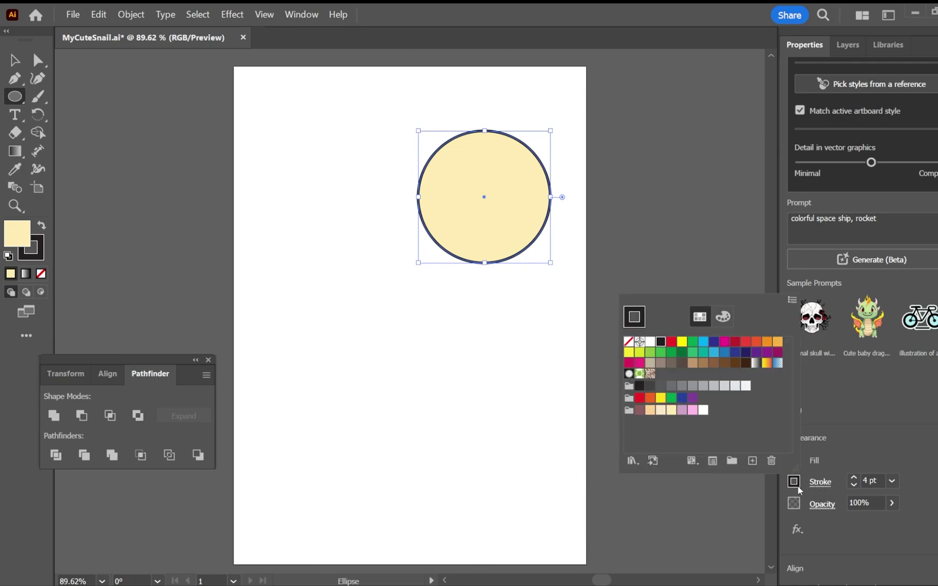
click(639, 411)
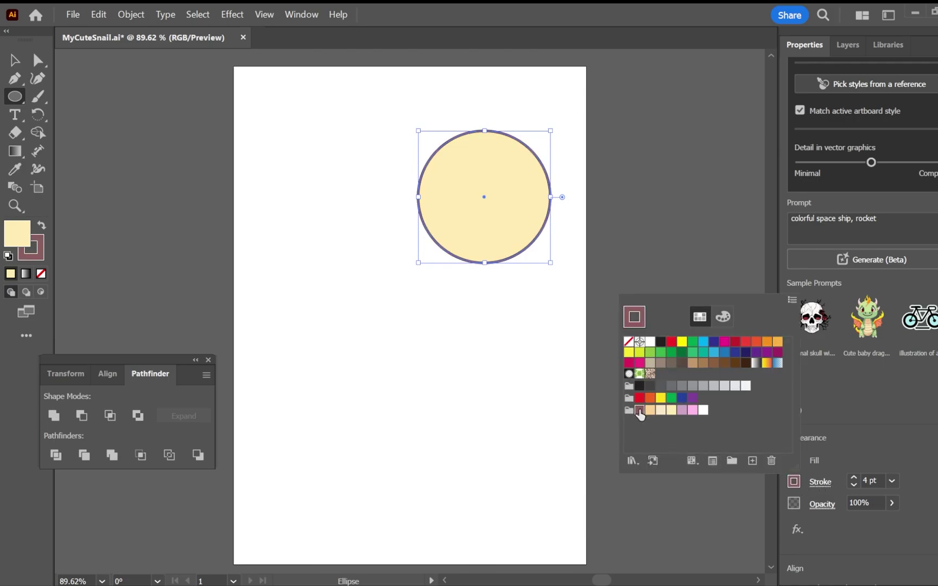
click(853, 437)
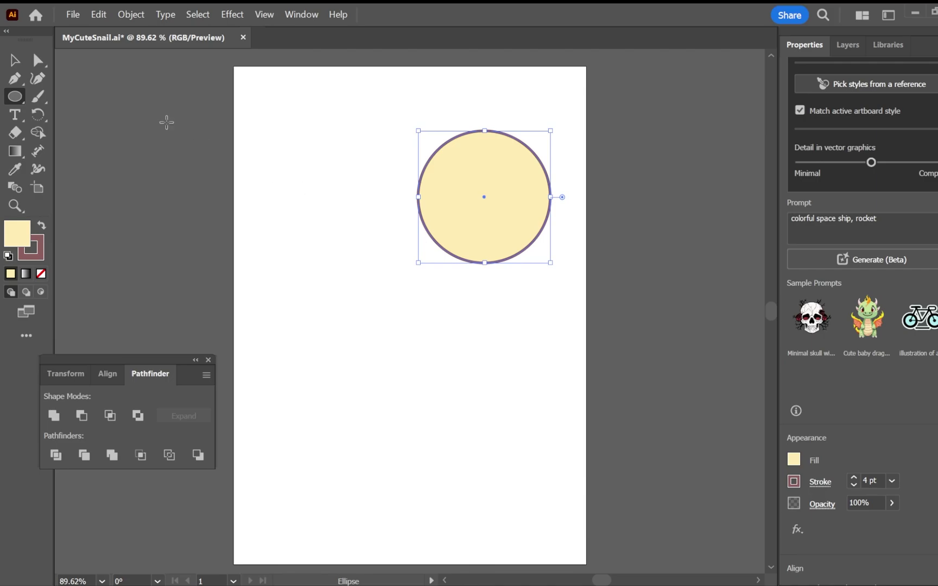
Add anchor points on the circle's lower left and lower right edges and pull the lower-left segment out into a tail.
click(16, 78)
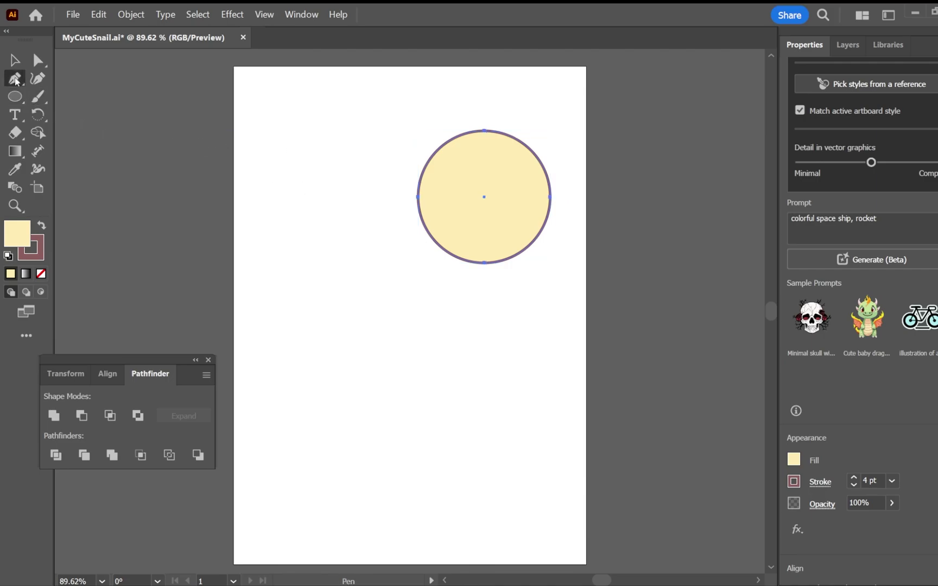
click(421, 217)
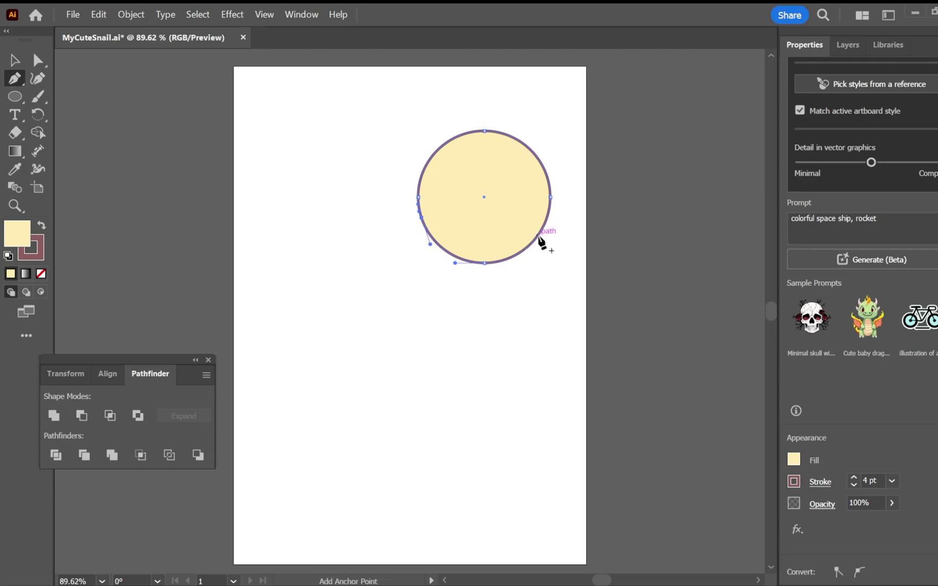
click(540, 233)
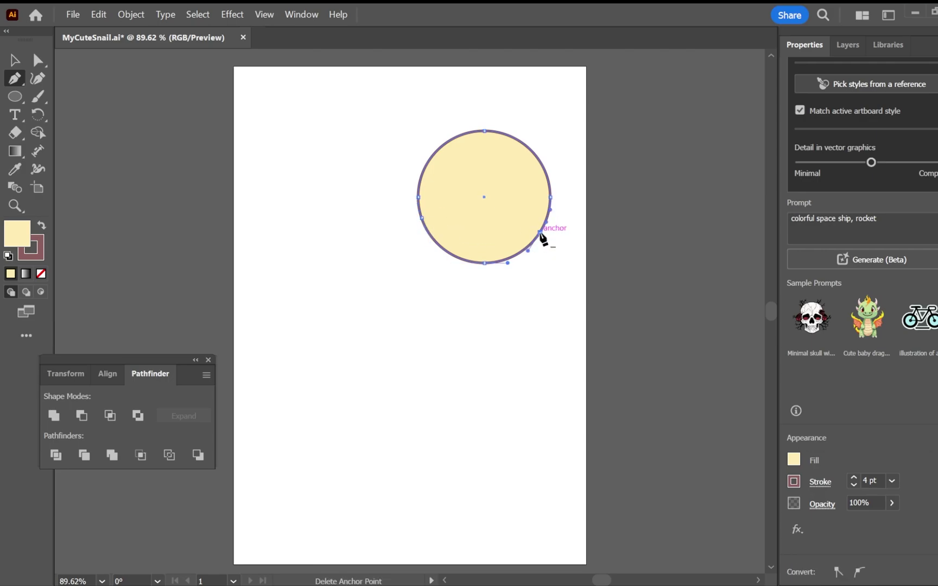
click(38, 57)
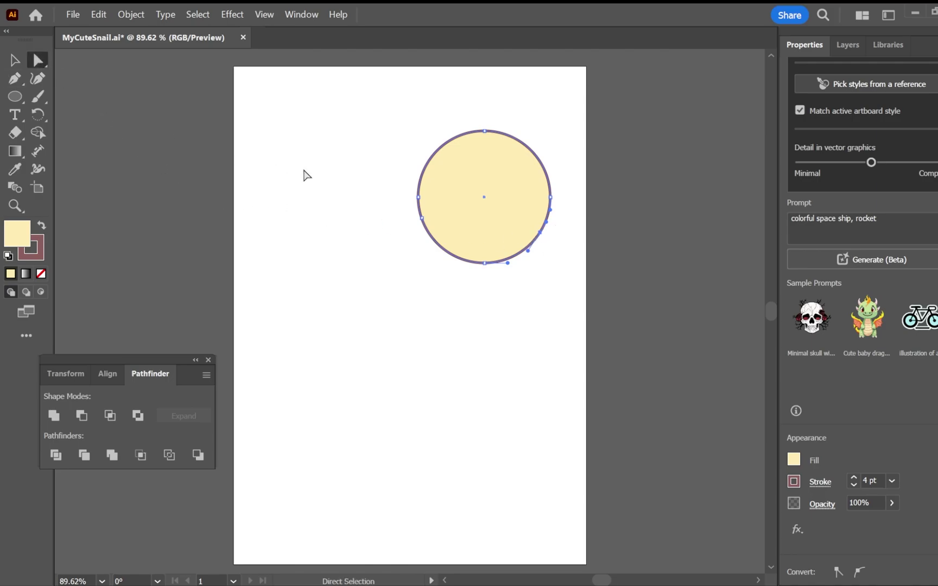
drag(438, 249, 334, 249)
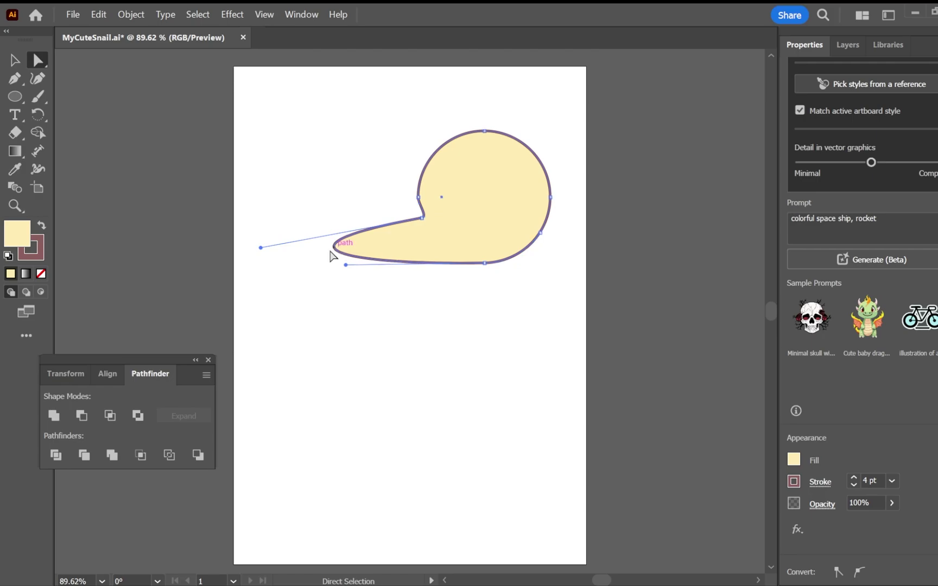
Add an anchor point at the tail's tip and scale it down to make the tip narrower.
click(14, 79)
click(333, 245)
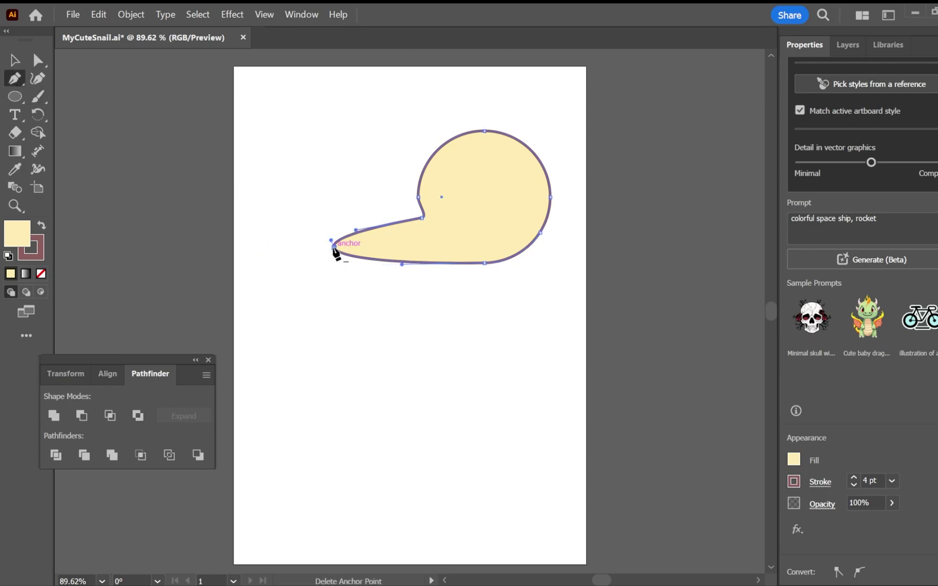
click(38, 60)
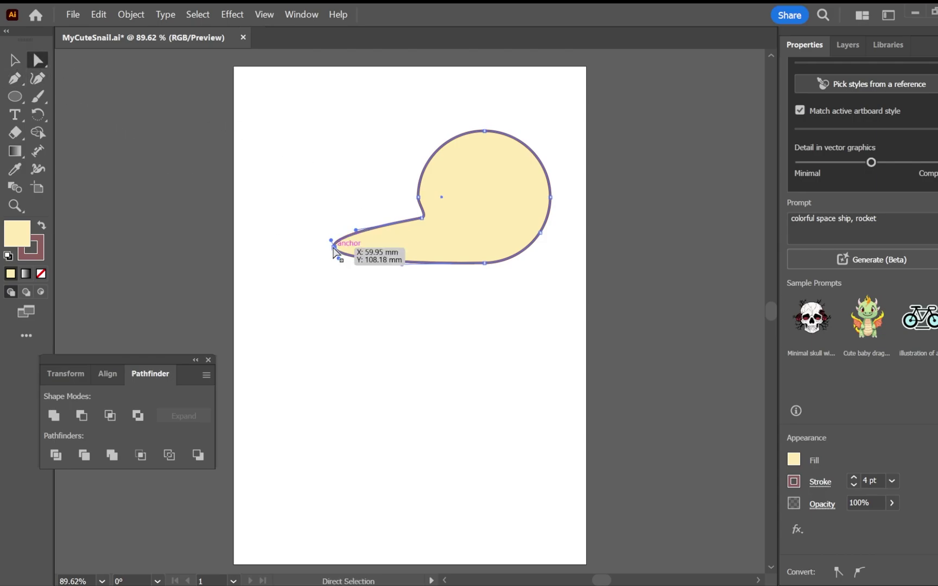
key(s)
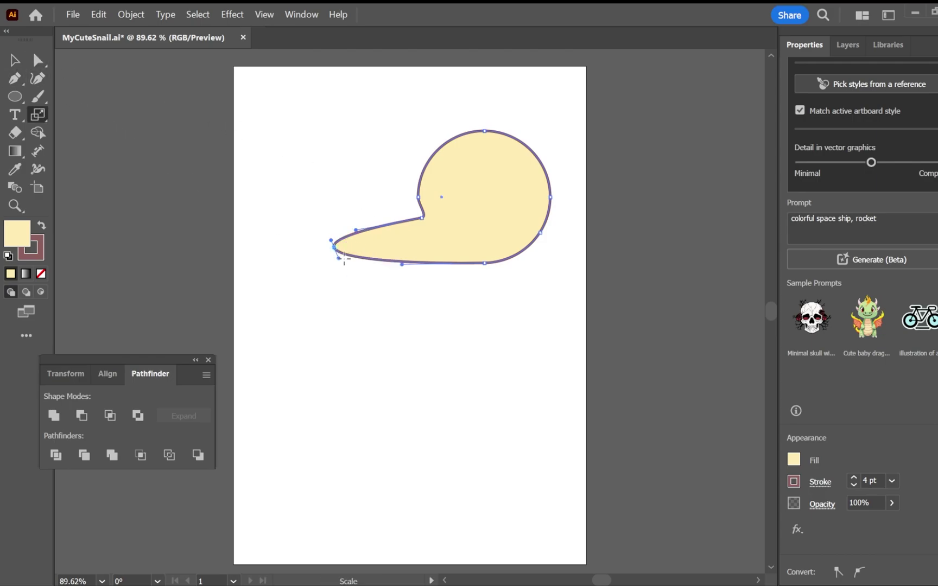
drag(338, 258, 337, 252)
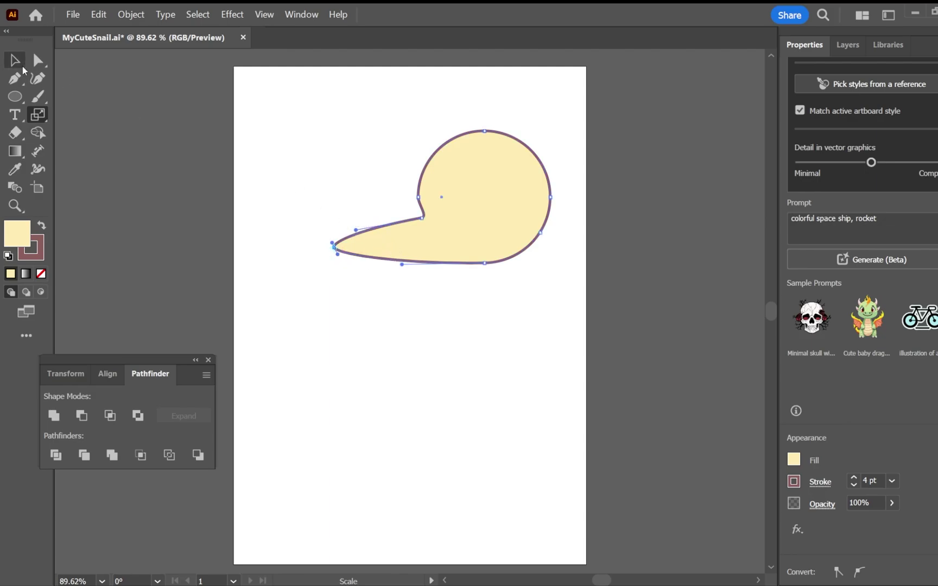
Reshape the tail by curving its upper edge inward, raising the tip slightly and rounding its underside.
click(33, 60)
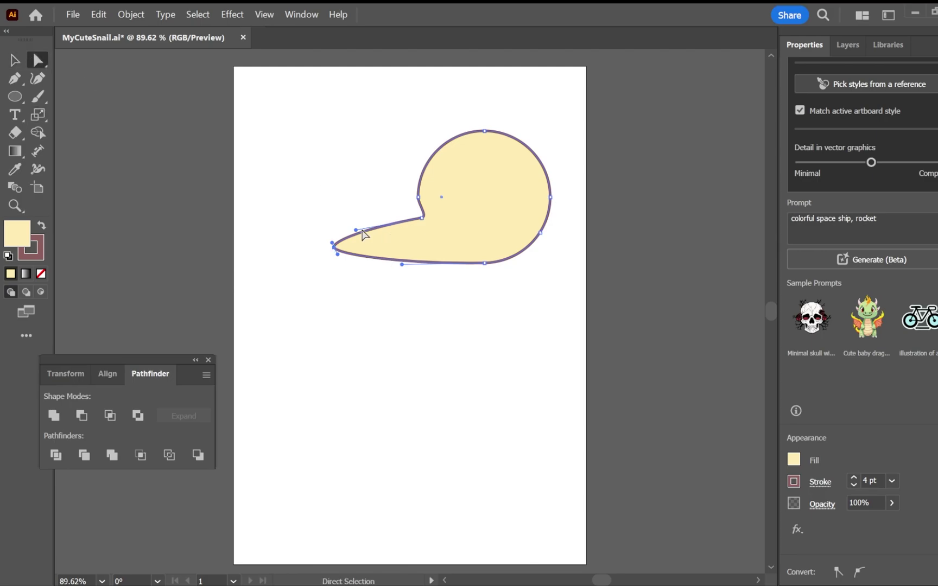
drag(354, 229, 394, 258)
click(334, 248)
click(331, 246)
click(334, 249)
drag(335, 250, 330, 237)
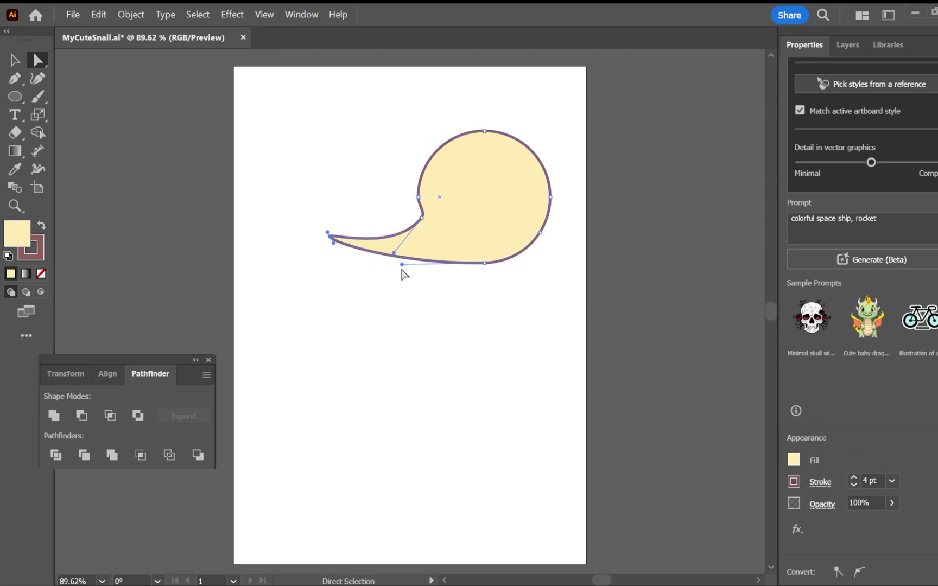
drag(402, 269, 399, 278)
drag(332, 243, 332, 255)
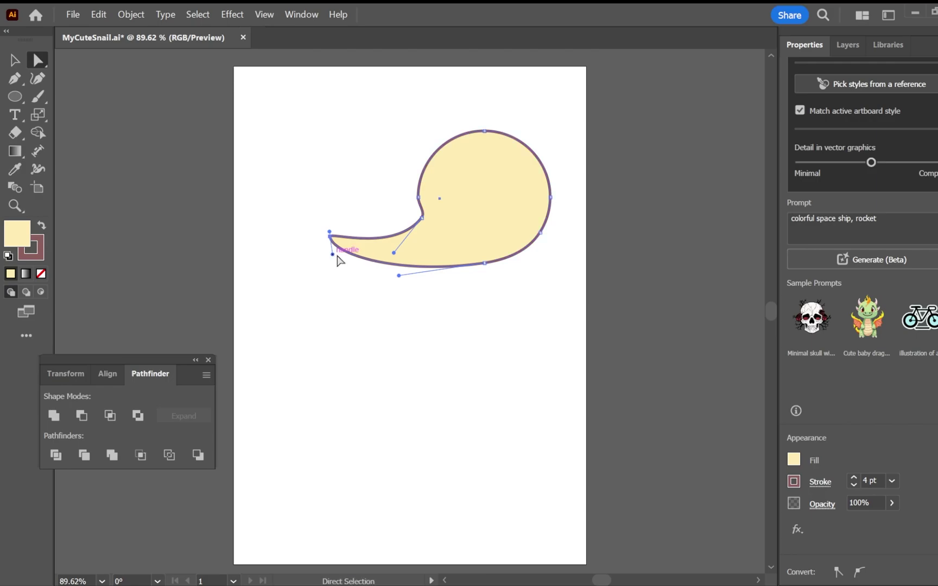
Stretch the top of the body upward and move its side anchor points inward to form a tall, narrow head.
click(484, 131)
drag(484, 132, 484, 106)
click(419, 198)
drag(418, 199, 431, 201)
drag(550, 200, 534, 238)
click(539, 233)
drag(544, 202, 535, 204)
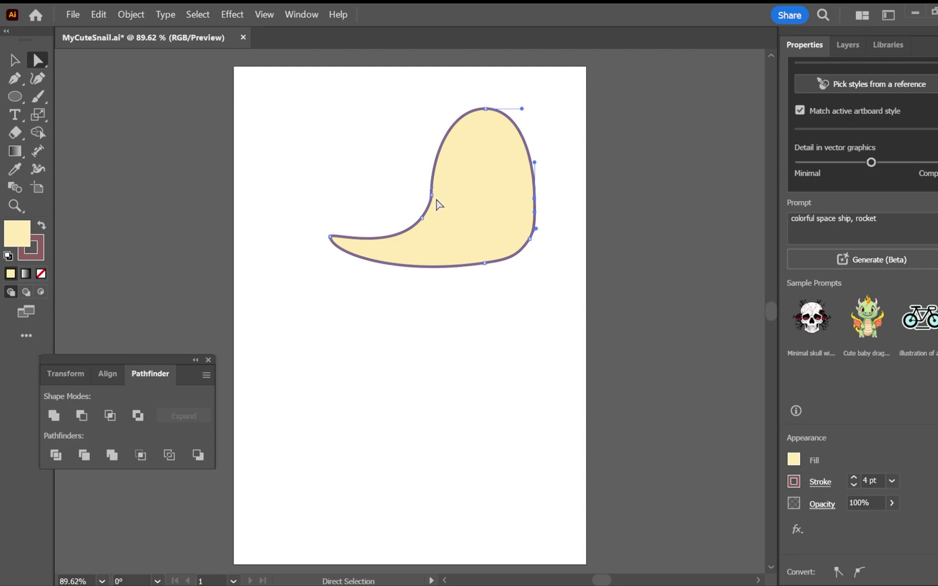
Refine the curve from the neck into the tail, round the tail tip and lower the body's bottom edge slightly.
click(486, 109)
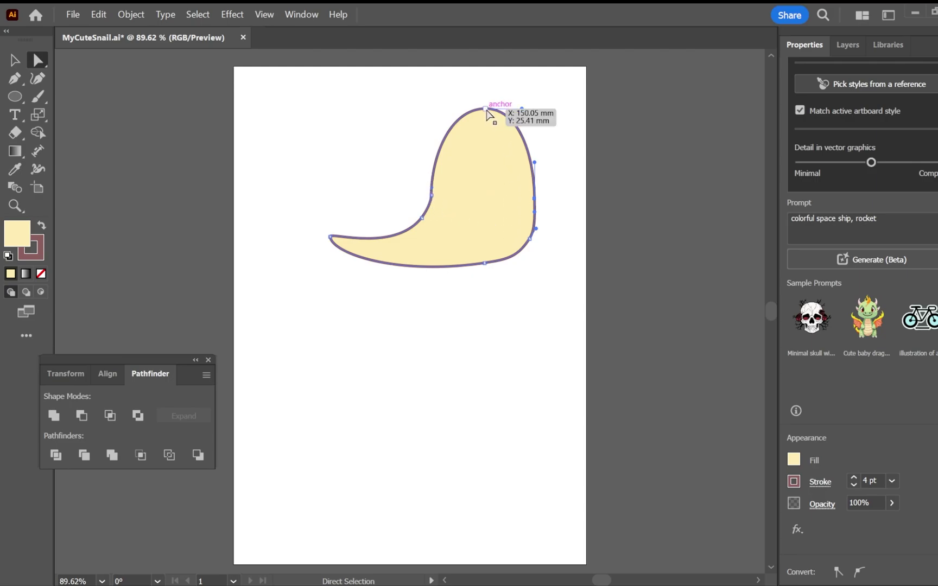
drag(486, 110, 485, 109)
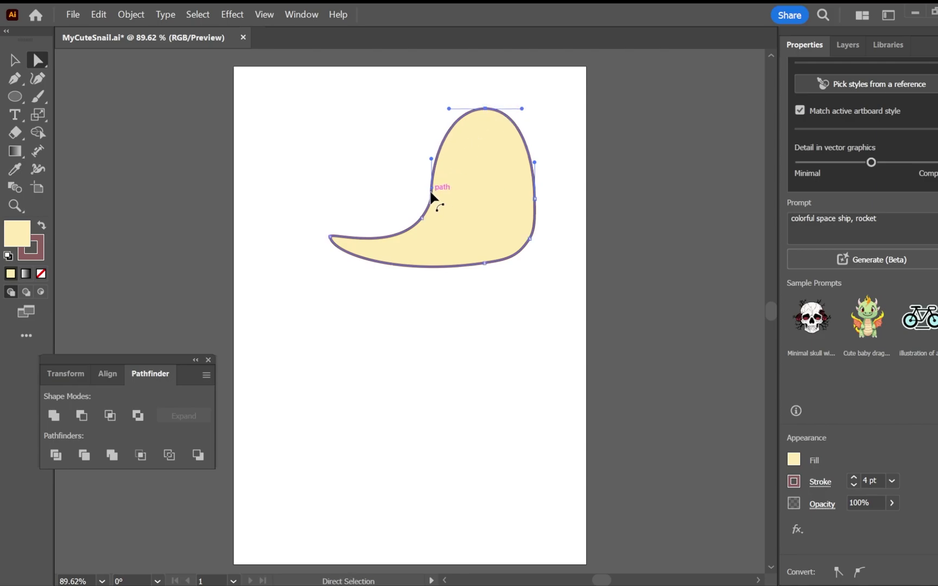
drag(431, 193, 422, 217)
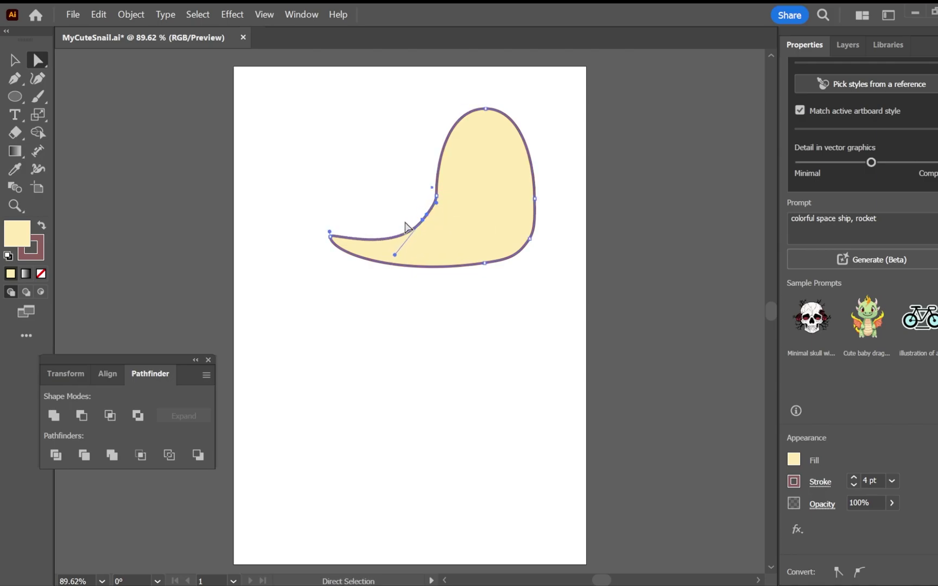
drag(394, 253, 327, 223)
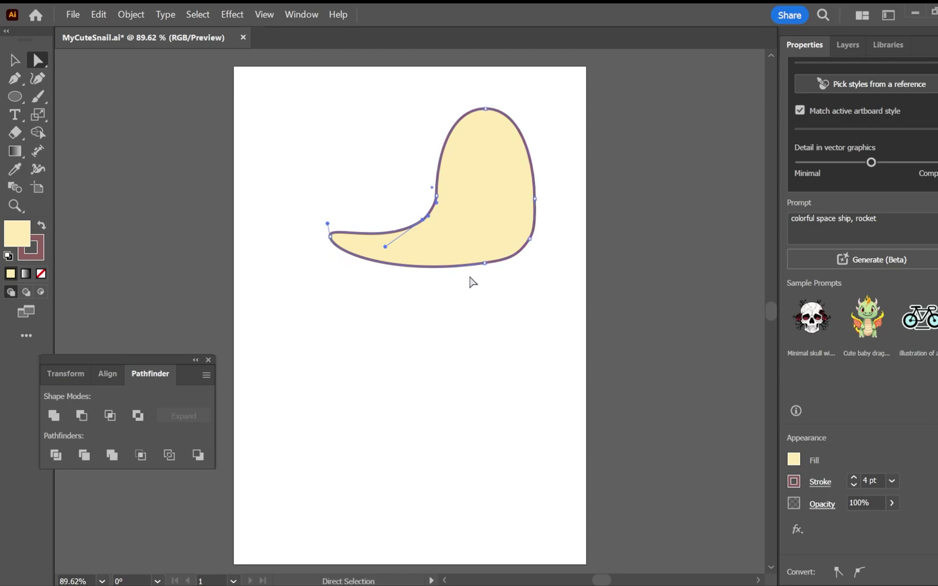
click(485, 264)
drag(399, 276, 399, 279)
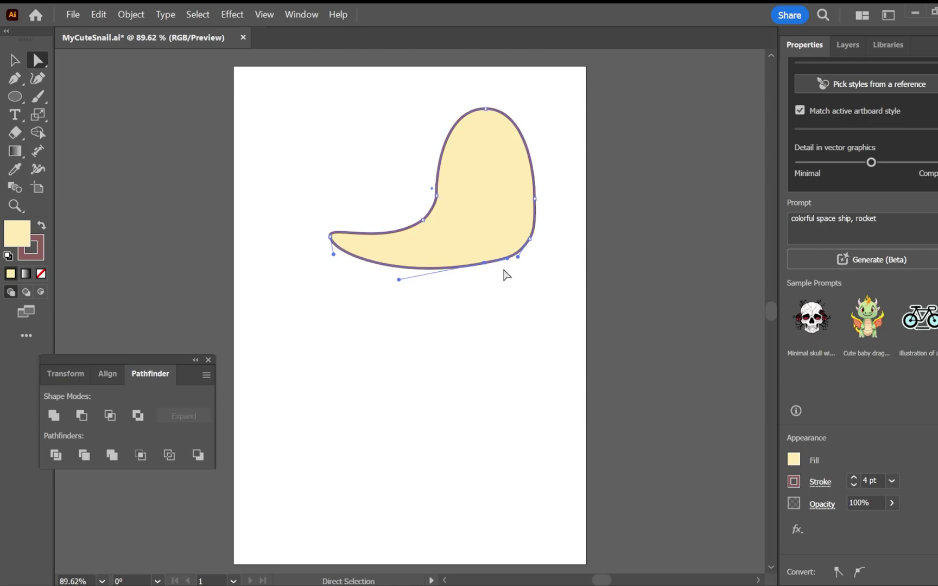
drag(486, 263, 486, 263)
Select the snail body's path and smooth it by 50%.
click(546, 295)
drag(553, 290, 356, 128)
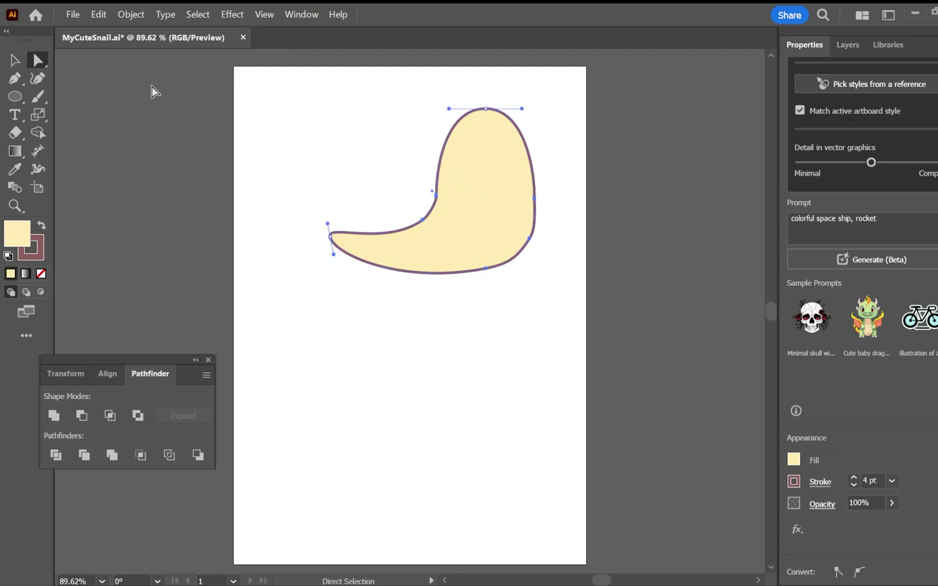
key(v)
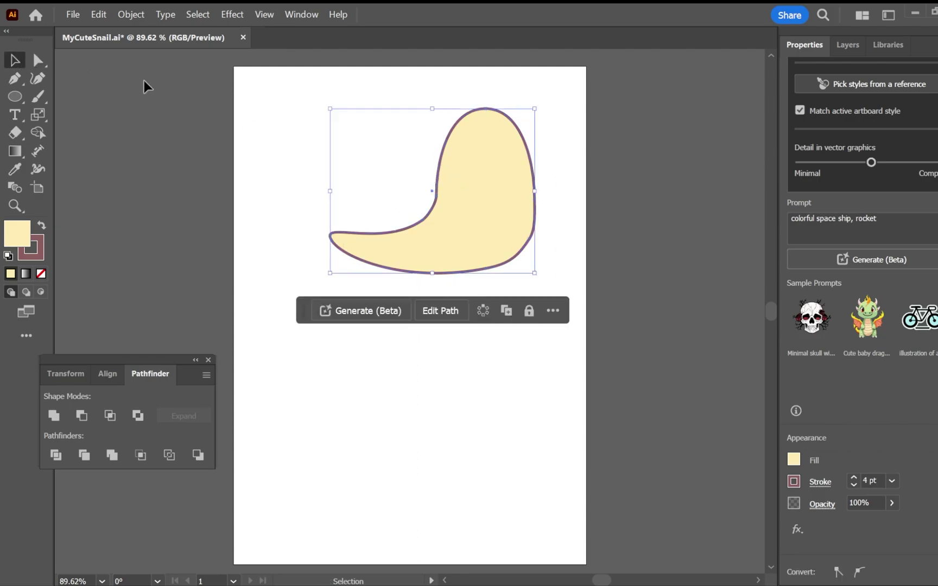
right_click(439, 174)
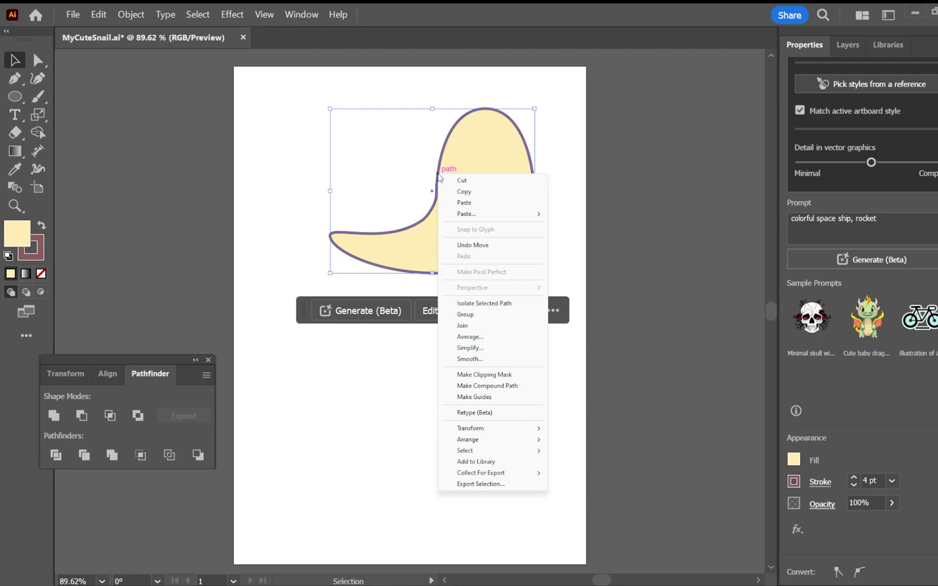
click(469, 359)
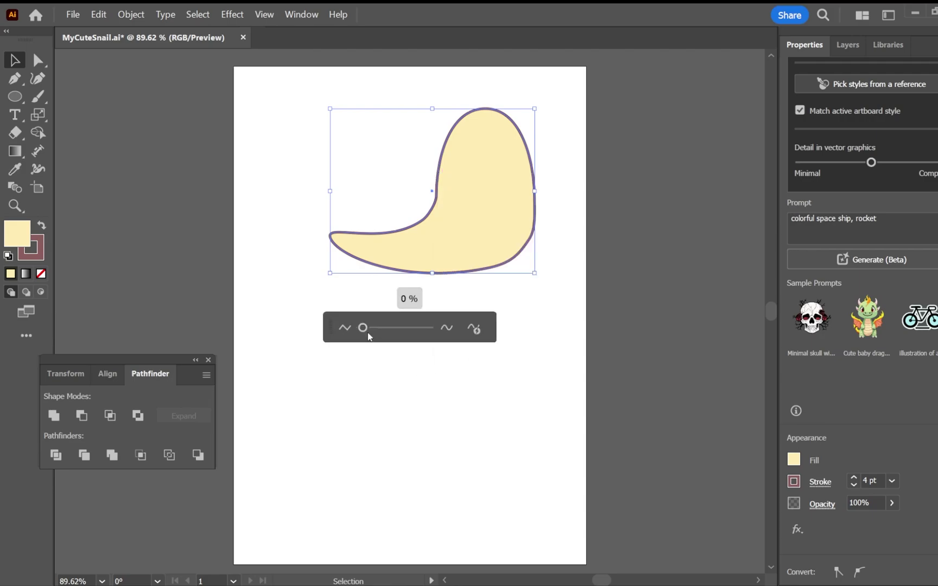
drag(364, 327, 397, 330)
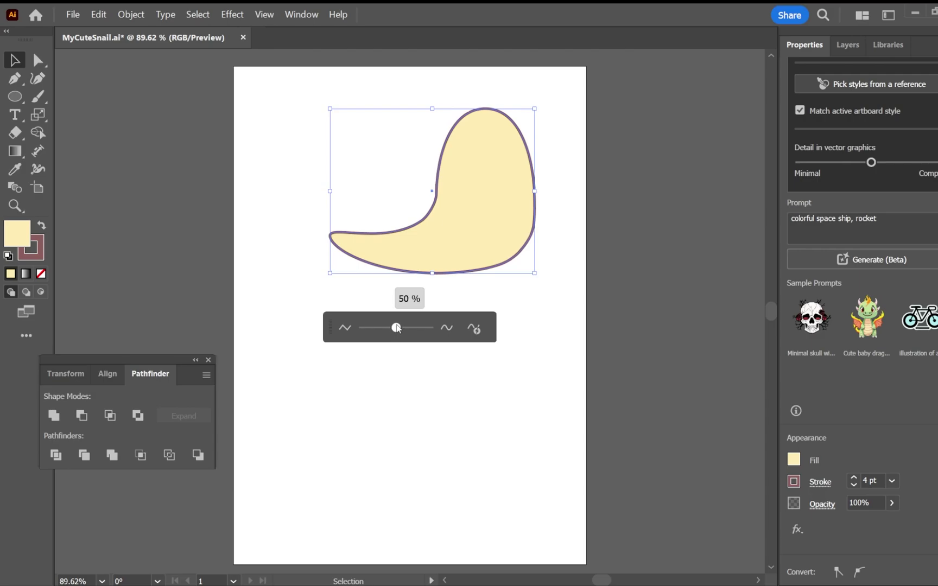
click(557, 311)
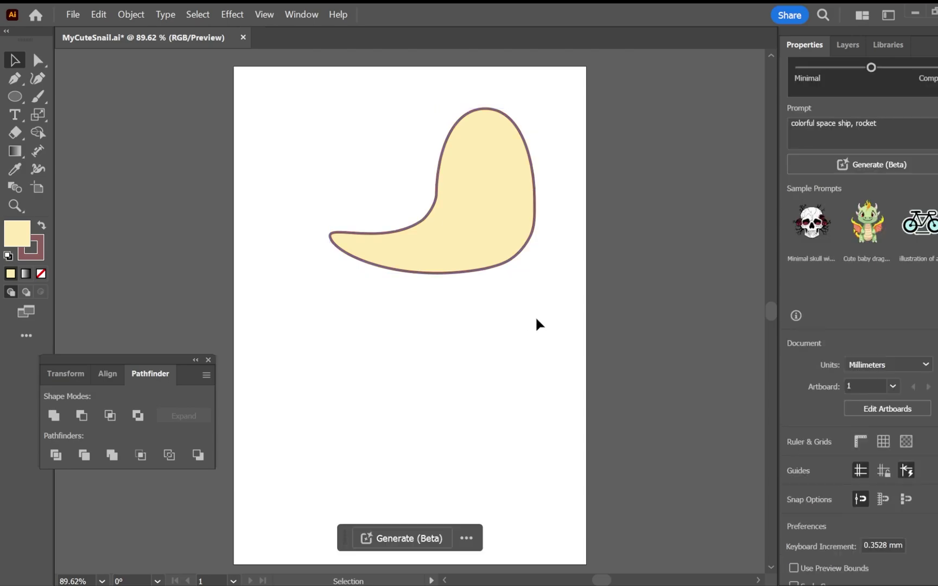
Move the snail body down and slightly left on the artboard, leaving room above its head.
drag(506, 215, 487, 281)
click(532, 180)
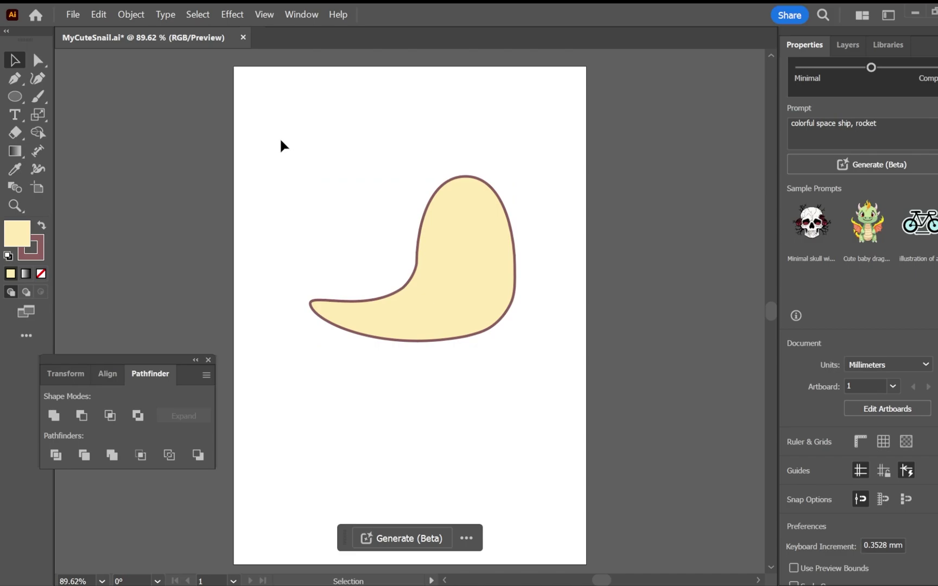
Draw a narrow rectangle tilted to the left on top of the snail's head as a tentacle.
drag(15, 98, 82, 94)
drag(433, 142, 442, 166)
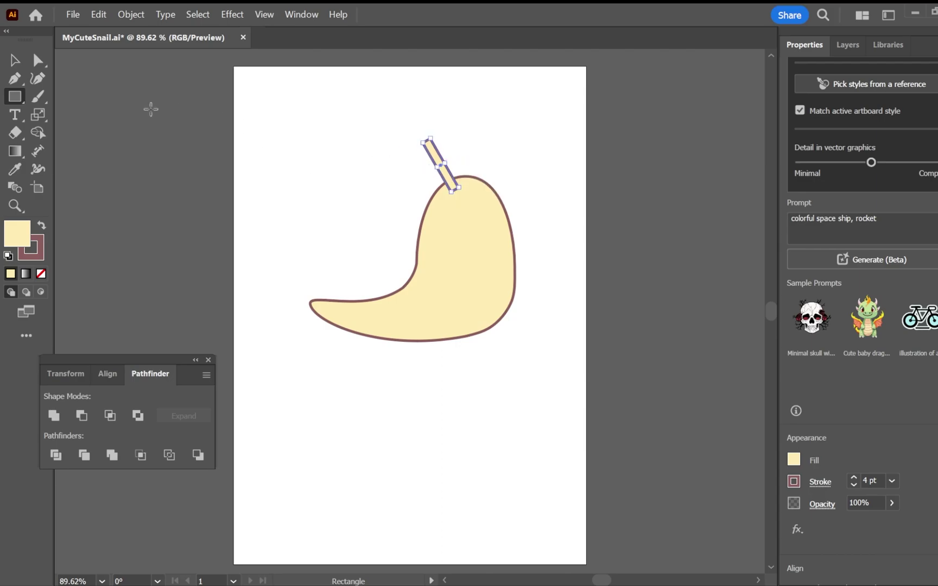
Bend both long sides of the tentacle rectangle outward with the Curvature tool so the tentacle arches to the left.
click(38, 78)
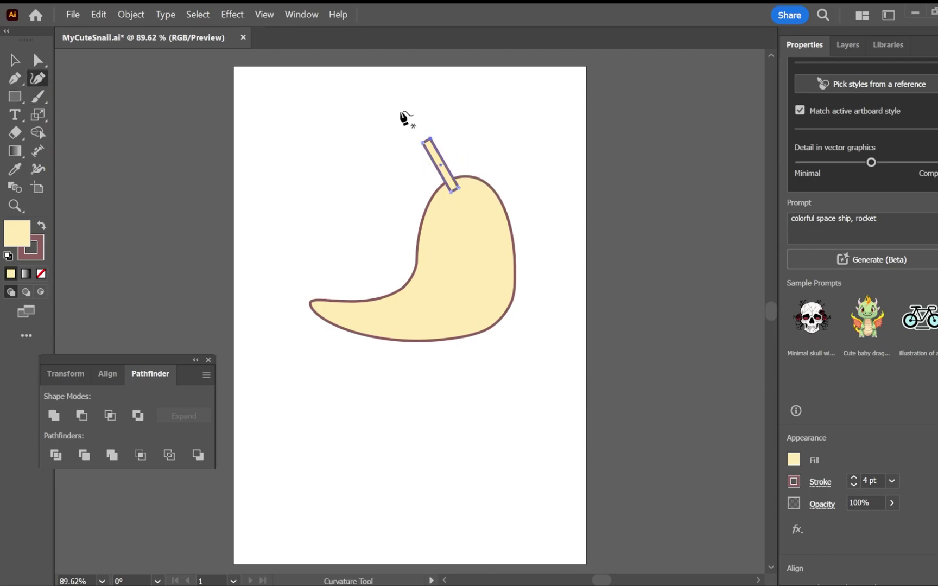
click(450, 161)
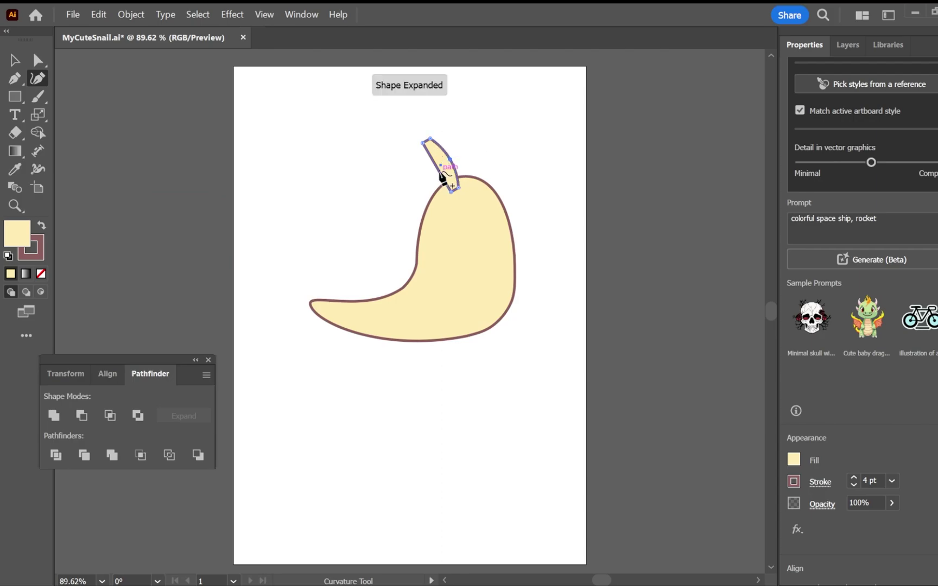
drag(440, 172, 444, 168)
click(14, 59)
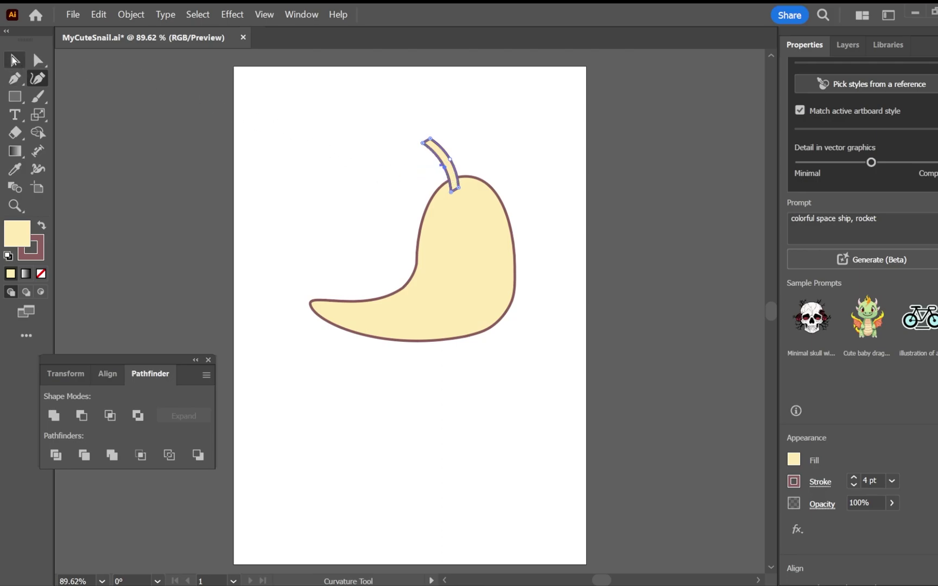
click(351, 164)
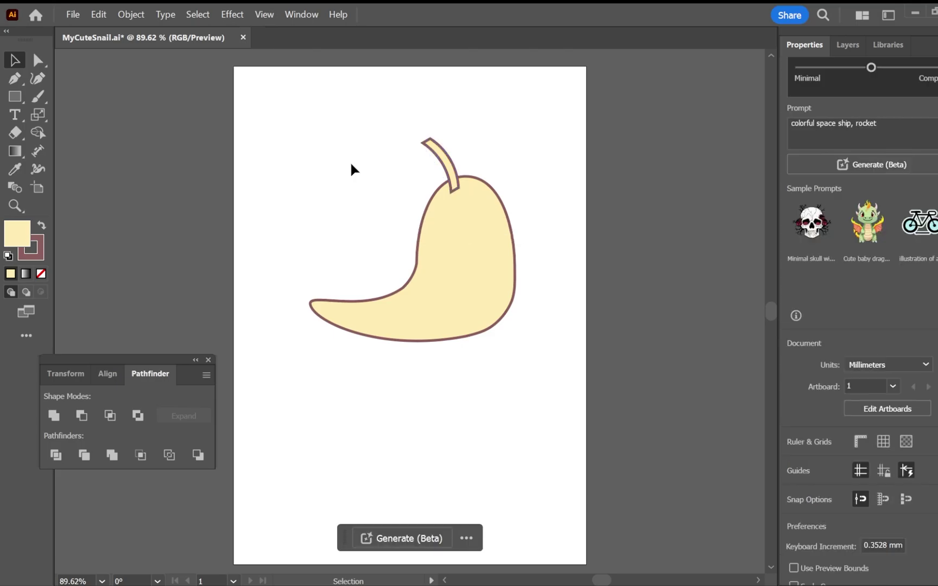
Widen the curved tentacle slightly.
click(451, 161)
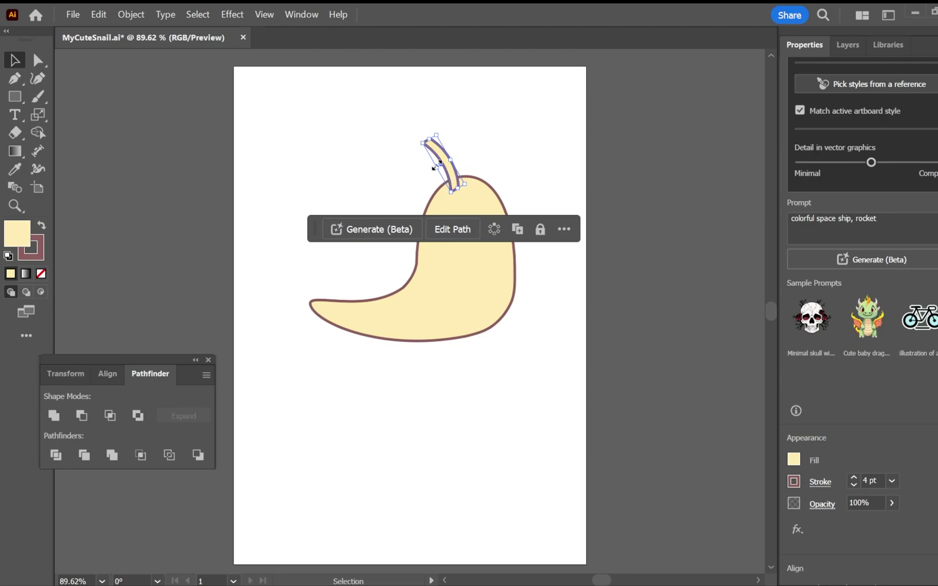
drag(455, 161, 454, 161)
click(382, 163)
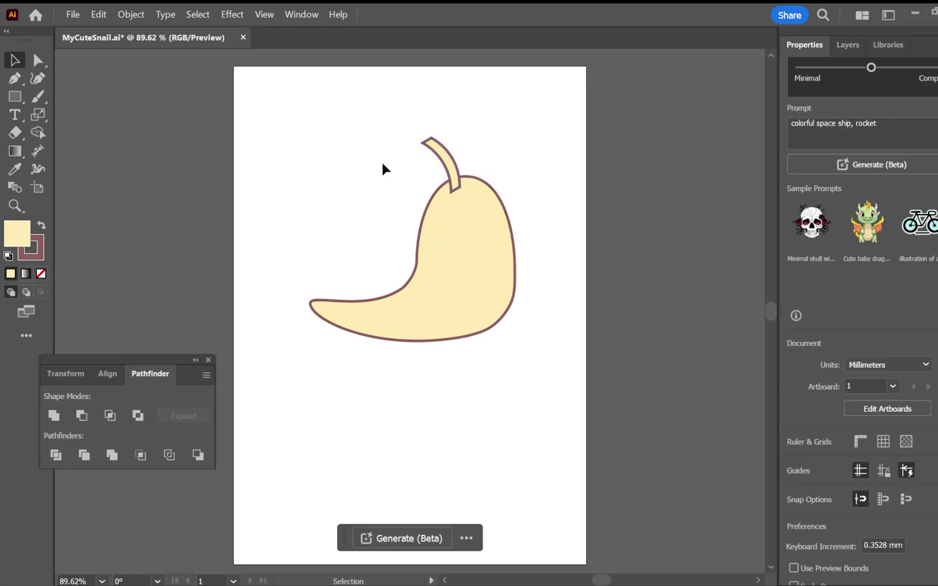
Draw a small circle over the upper end of the tentacle as its rounded tip.
drag(15, 96, 81, 115)
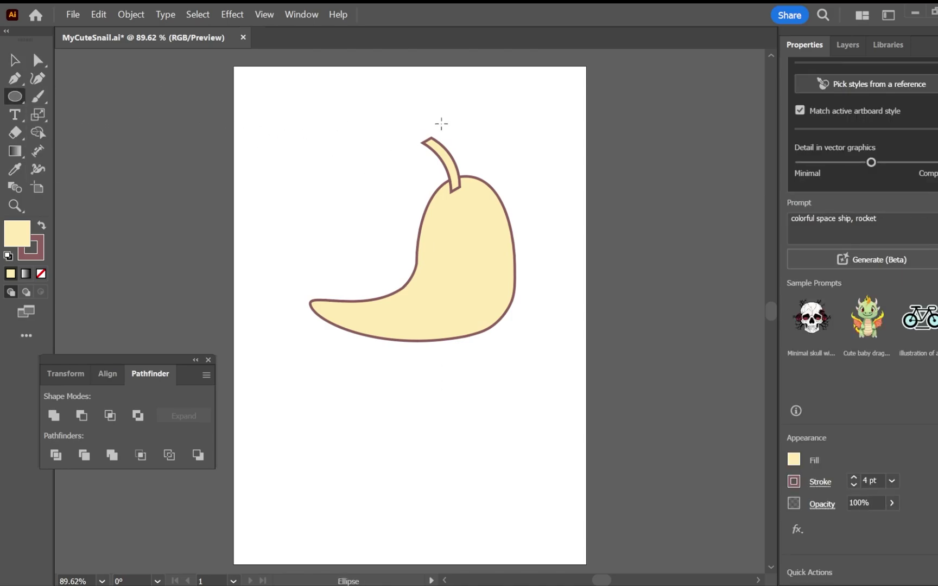
drag(402, 120, 426, 142)
click(15, 60)
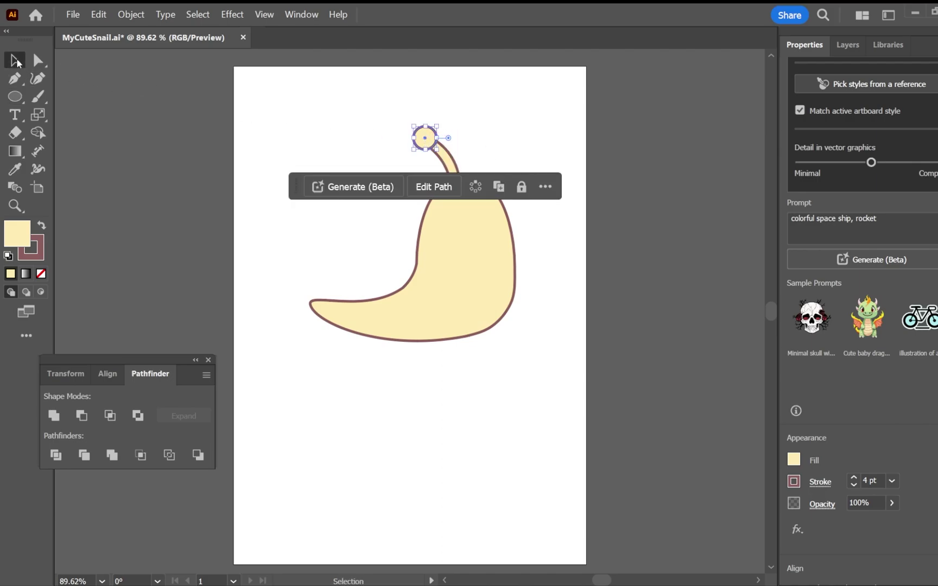
click(350, 130)
Merge the tip circle and the curved stalk into one shape with the Shape Builder tool.
drag(386, 120, 458, 157)
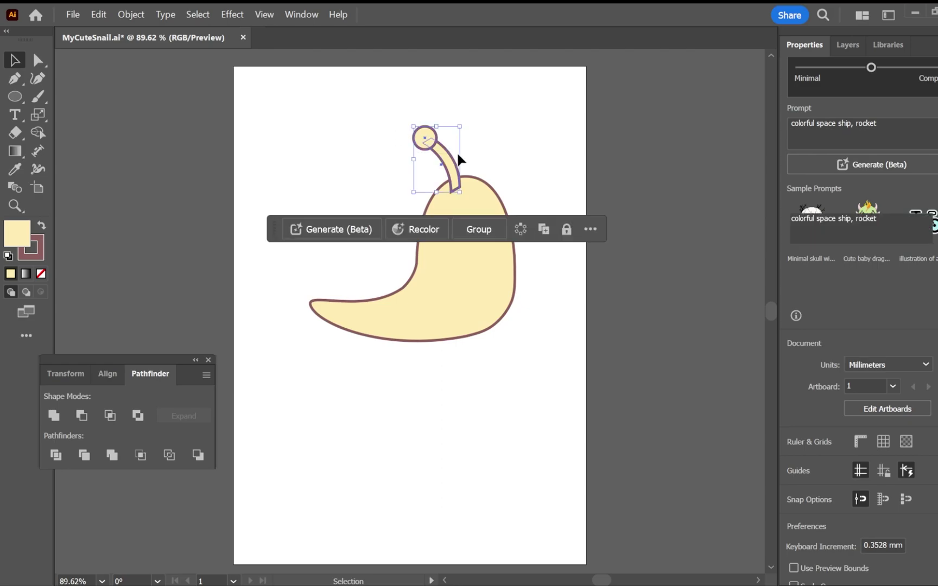
click(38, 134)
drag(422, 139, 438, 150)
click(14, 61)
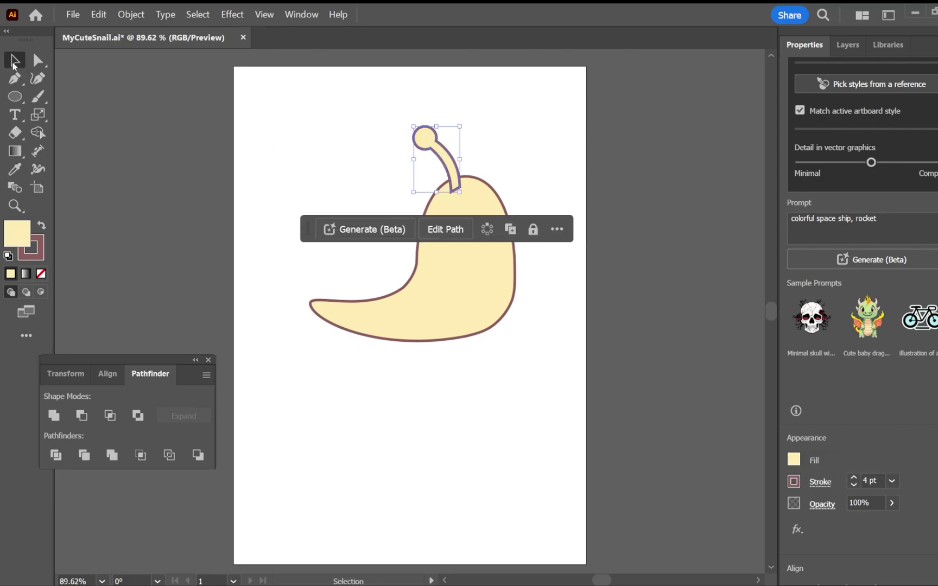
click(546, 142)
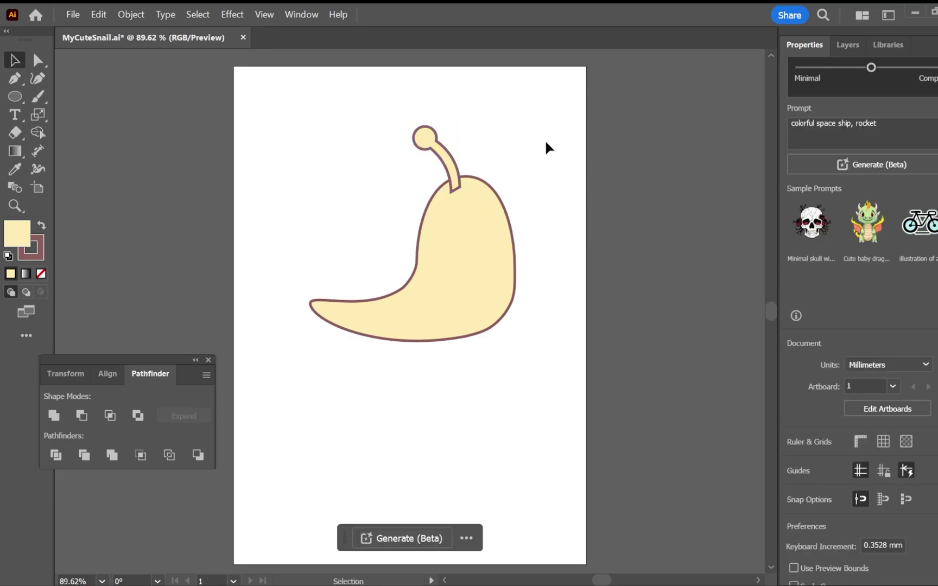
Duplicate the tentacle slightly to the right and reflect the copy across the vertical axis.
click(450, 167)
drag(450, 167, 467, 157)
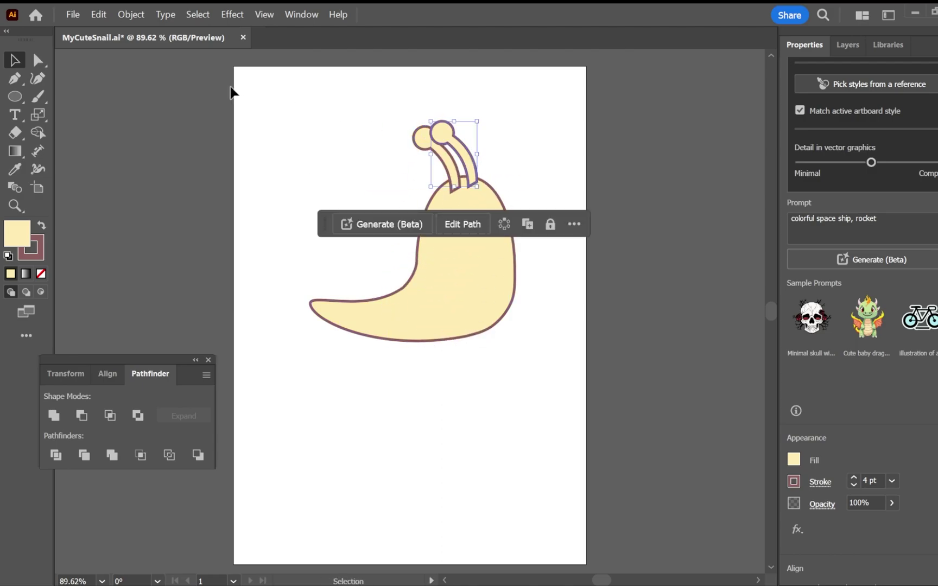
click(131, 14)
mouse_move(153, 28)
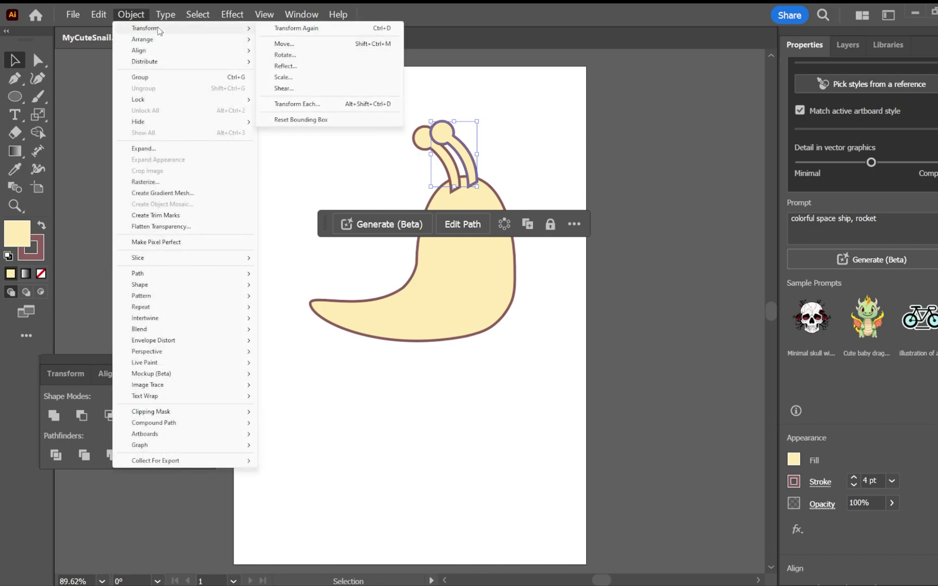
click(288, 68)
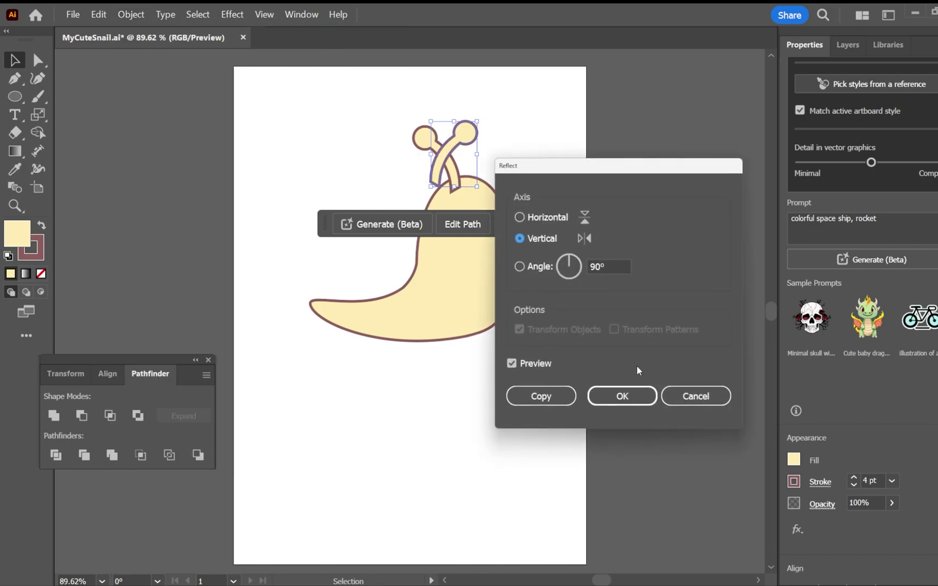
click(621, 399)
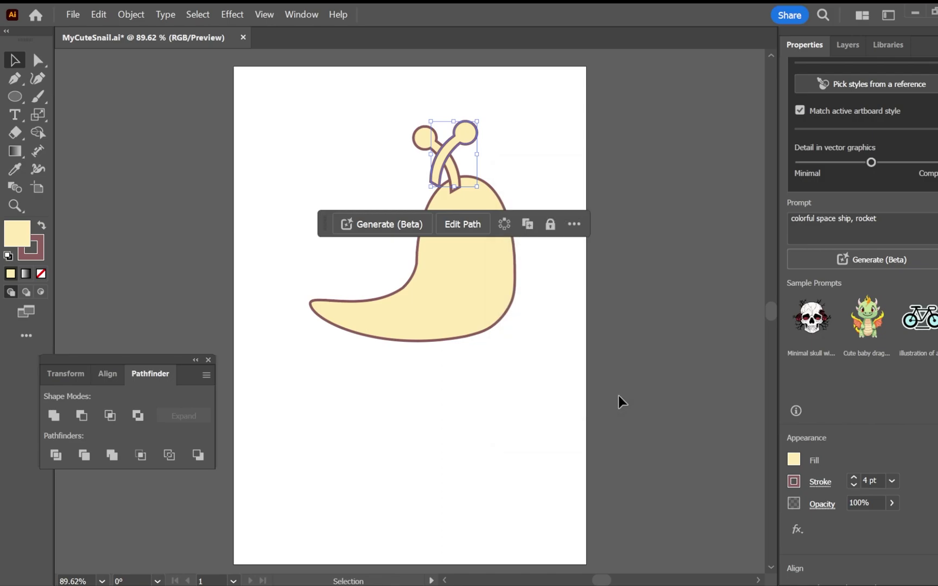
Place the mirrored tentacle opposite the original, level with it, and centre the pair on top of the head.
drag(465, 135, 488, 137)
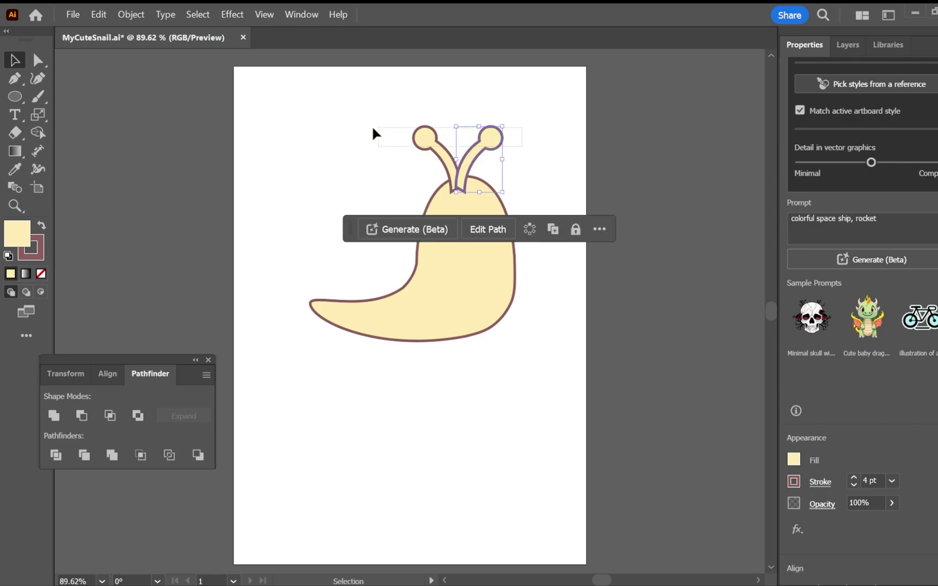
drag(376, 128, 377, 128)
drag(456, 167, 463, 170)
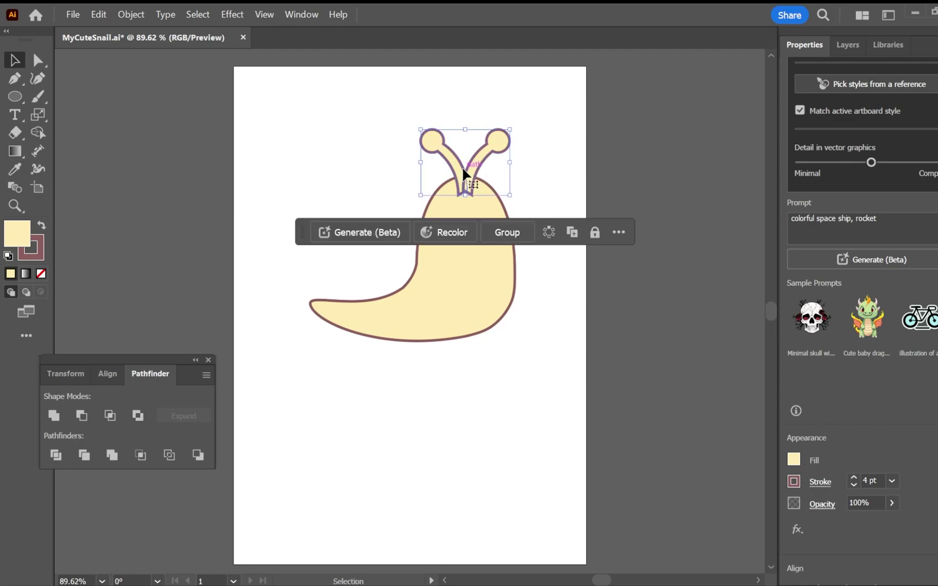
Send both tentacles behind the snail's body and save the document.
key(a)
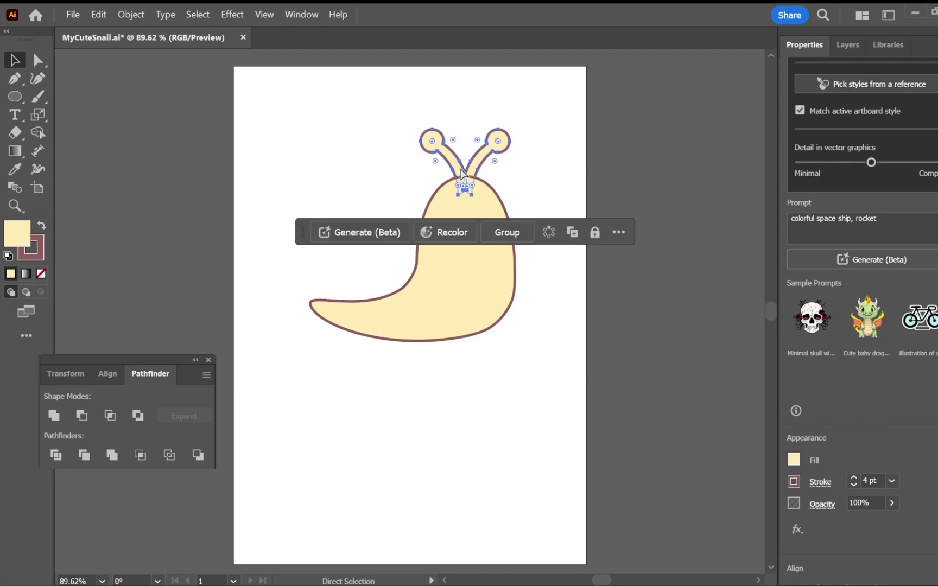
key(v)
click(498, 104)
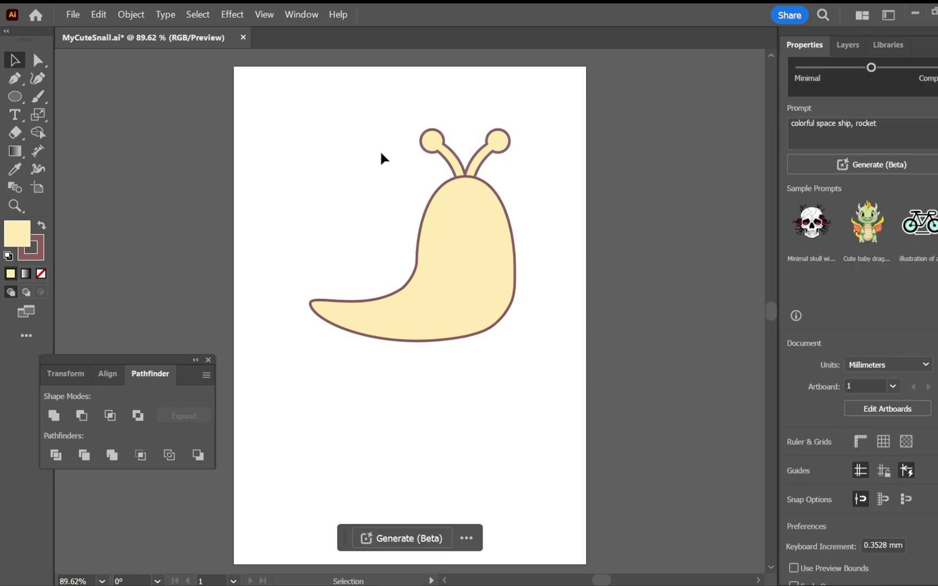
click(72, 14)
click(78, 114)
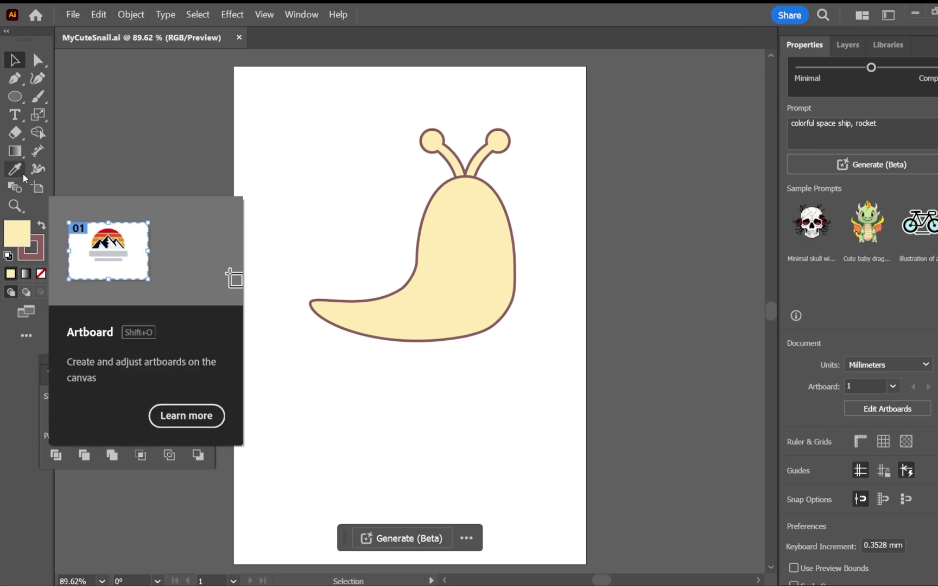
Set up the Ellipse tool over the snail's head with the dark brown fill from the Snail color group and no stroke.
click(15, 98)
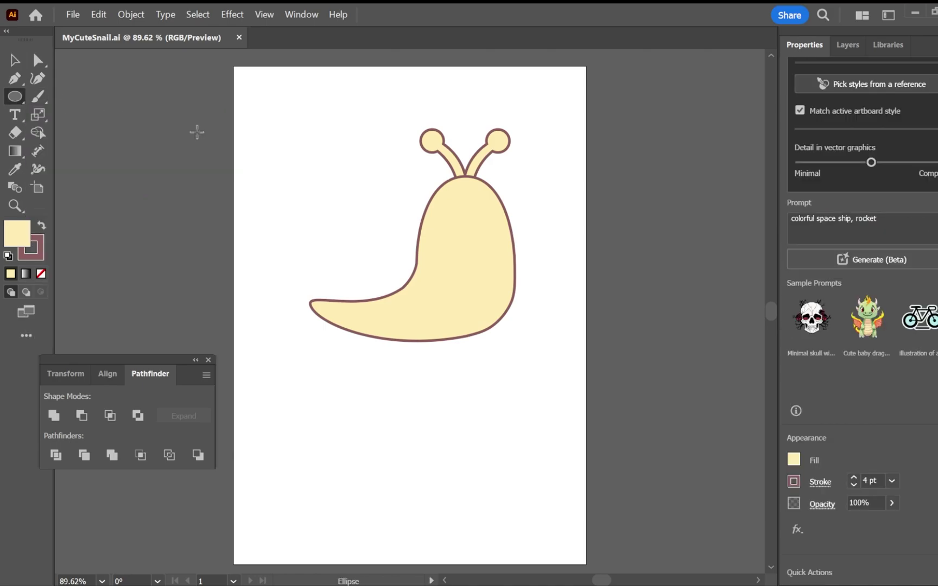
click(15, 206)
drag(449, 211, 635, 322)
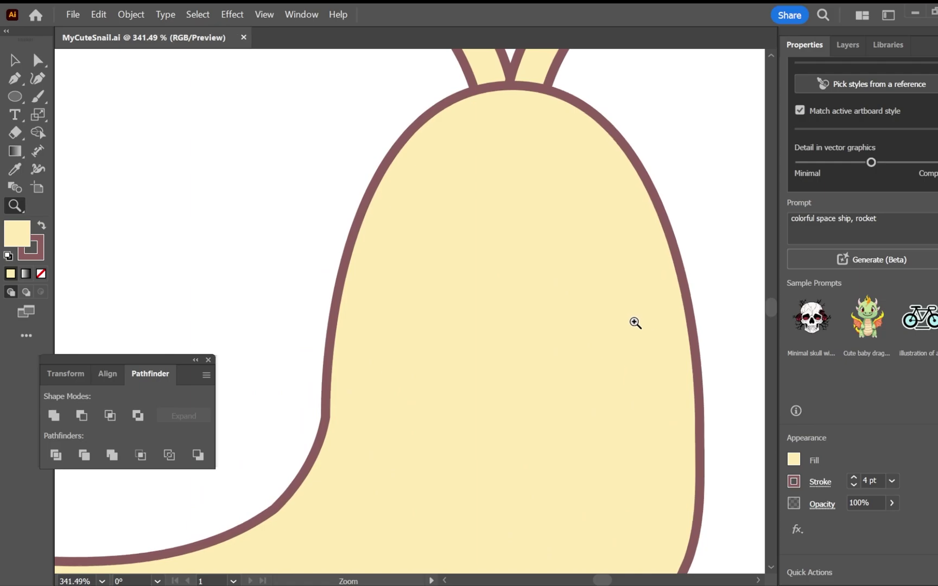
click(12, 97)
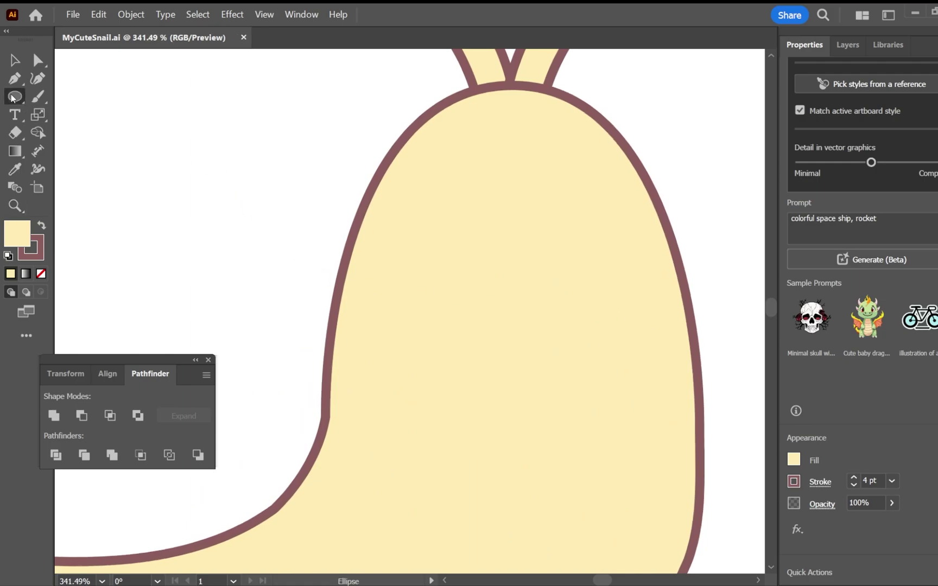
click(795, 460)
click(639, 388)
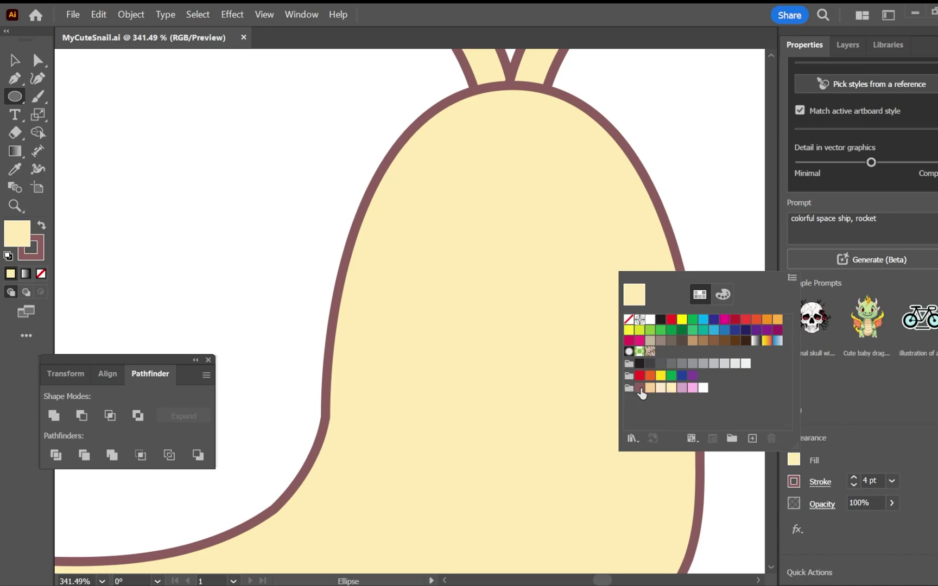
click(854, 485)
click(854, 485)
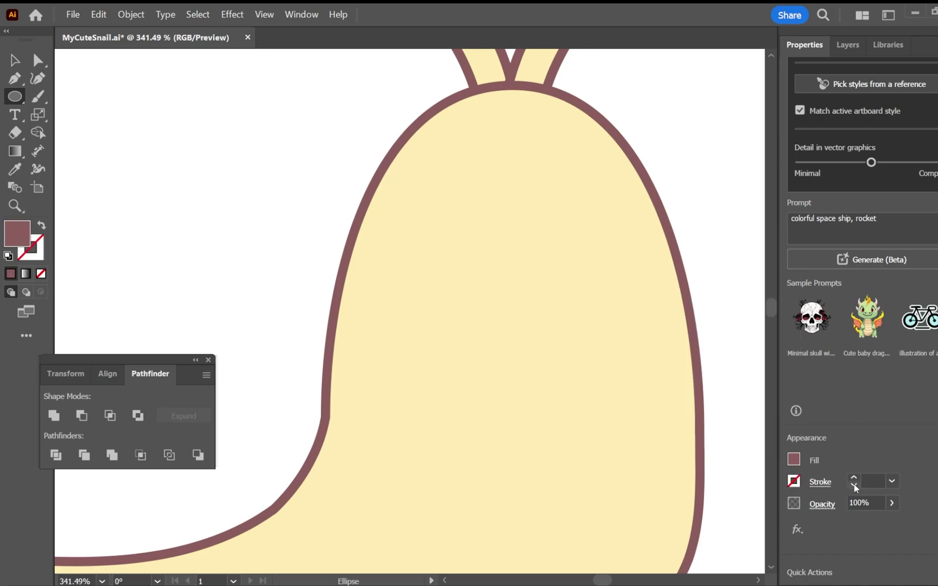
Draw a solid dark brown circle on the left side of the snail's face as an eye.
drag(411, 203, 491, 271)
drag(449, 242, 441, 243)
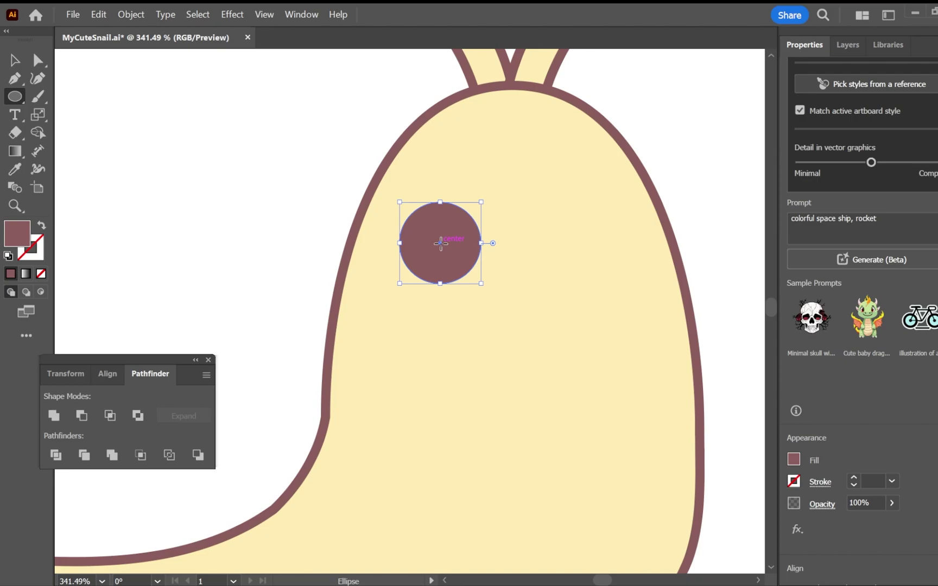
click(14, 60)
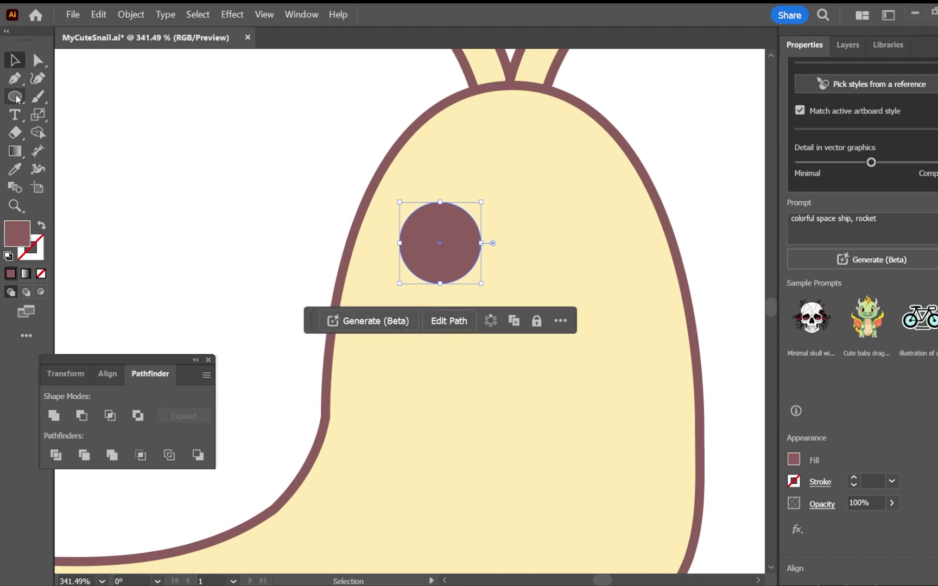
click(15, 96)
click(794, 460)
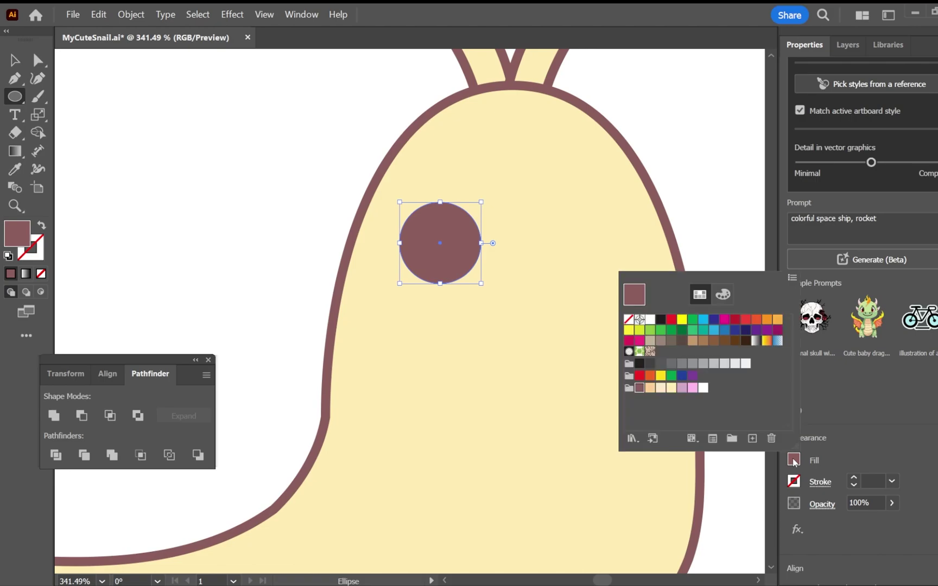
click(651, 324)
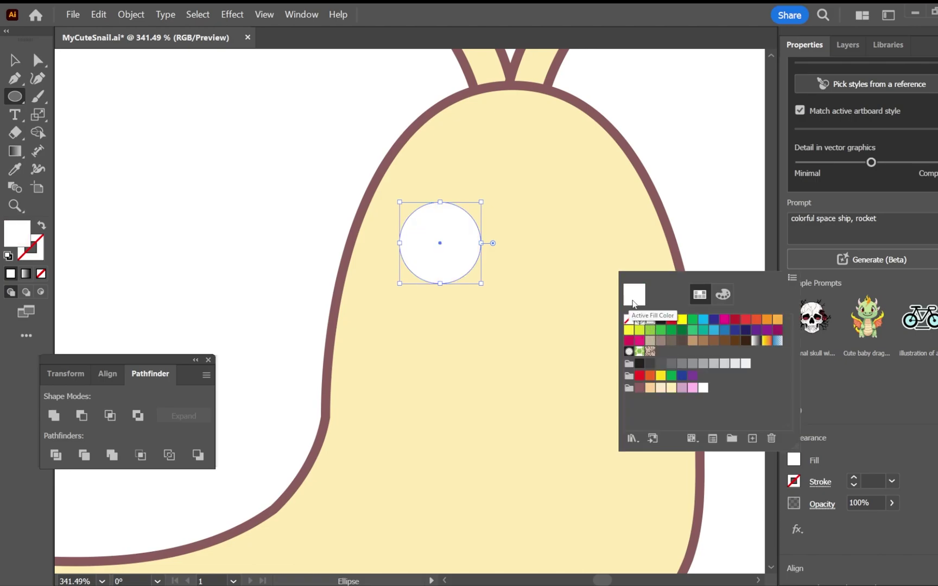
click(99, 14)
click(104, 26)
key(v)
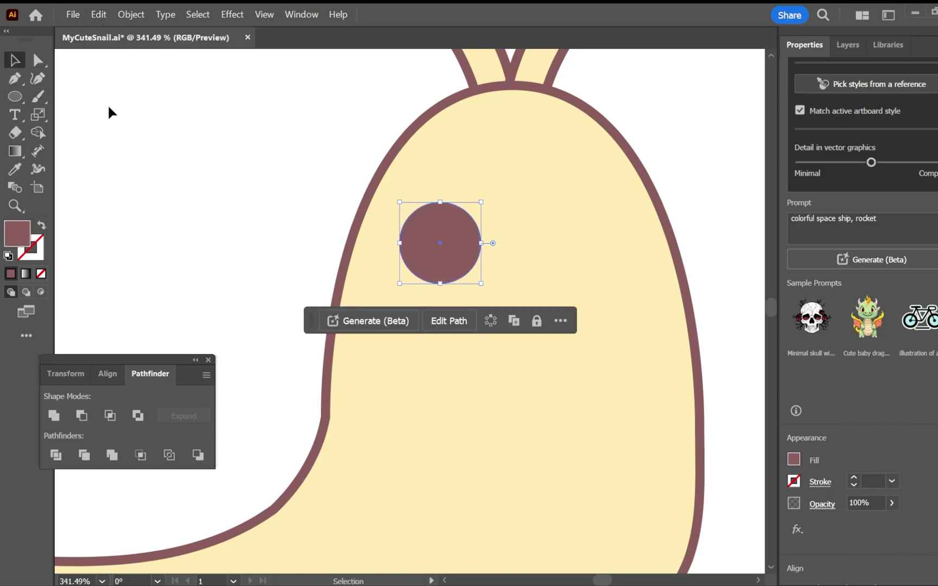
Draw two overlapping white circles, one small and one larger, in the eye's upper left as highlights.
click(204, 147)
click(18, 98)
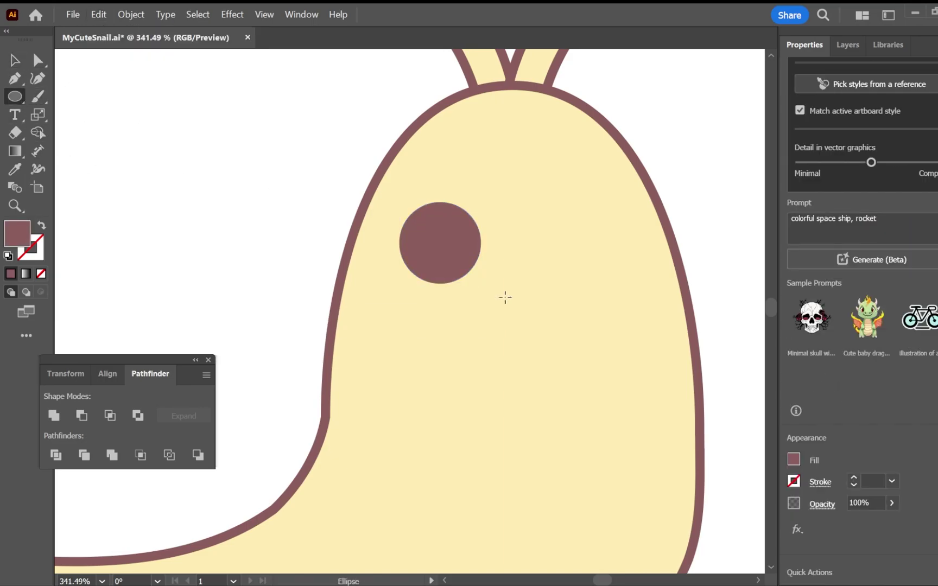
click(794, 461)
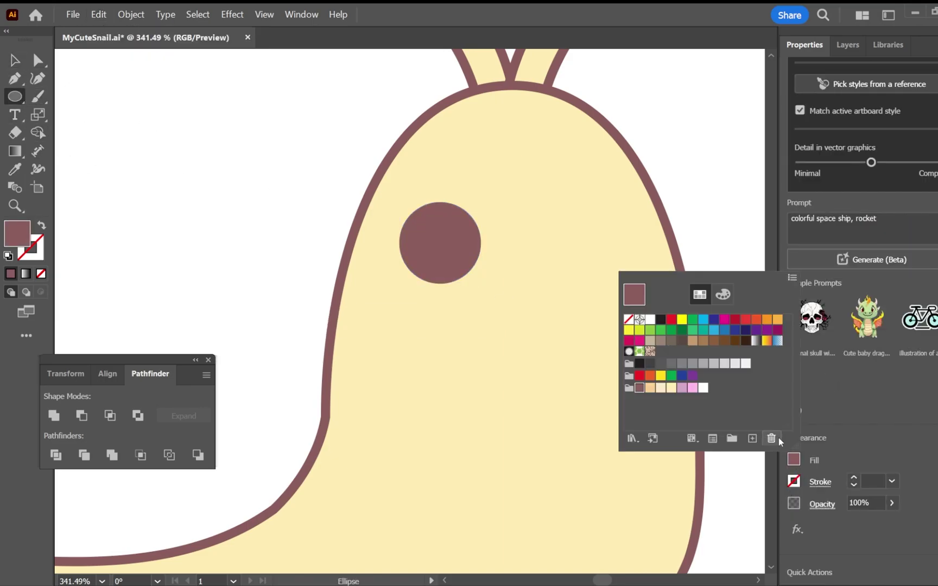
click(651, 320)
click(418, 221)
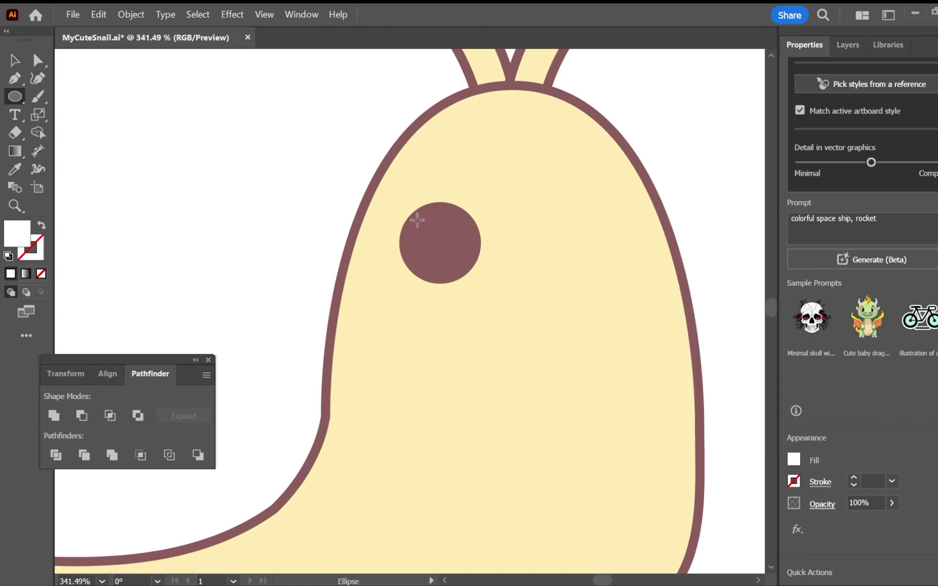
drag(416, 217, 424, 227)
drag(443, 242, 422, 221)
click(15, 63)
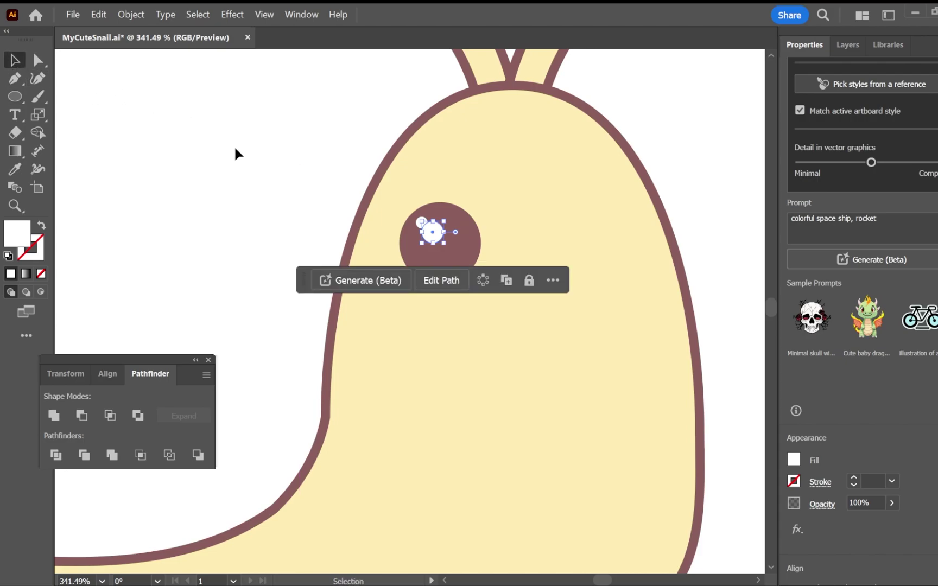
Group the eye's dark brown circle with both of its white highlights.
click(466, 245)
shift+click(428, 232)
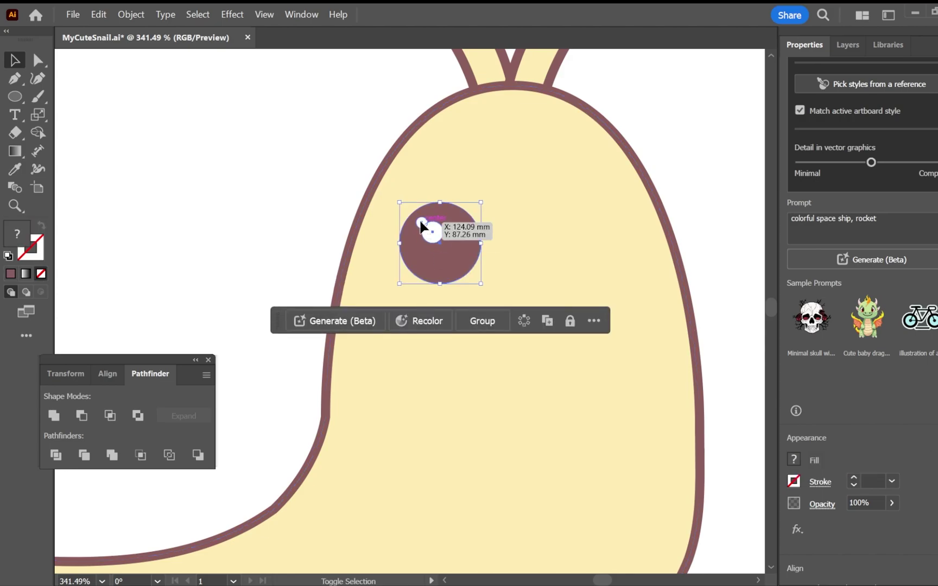
click(475, 321)
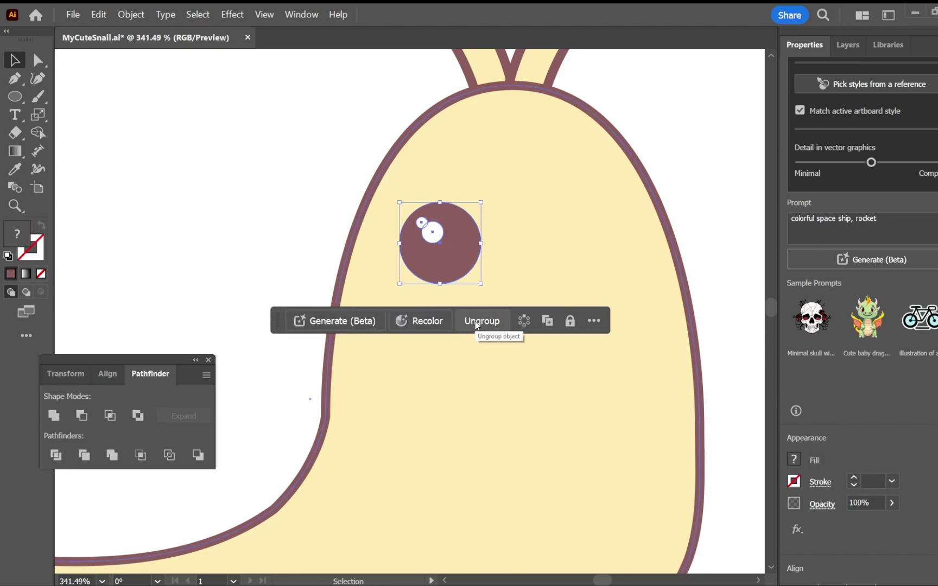
Duplicate the eye group onto the right side of the snail's face and nudge both eyes slightly to the right.
key(ctrl+c)
key(ctrl+v)
drag(398, 300, 591, 257)
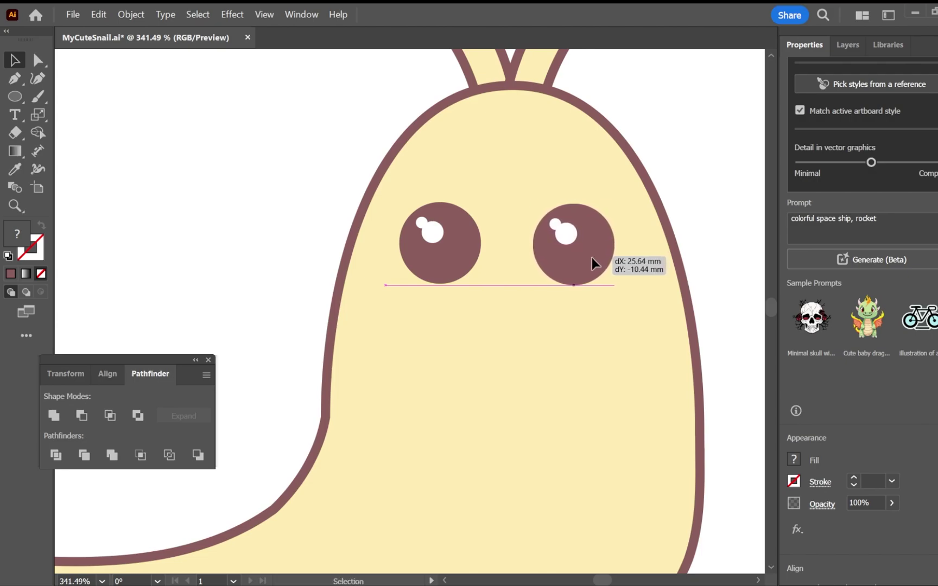
mouse_move(423, 256)
mouse_down()
mouse_move(440, 254)
mouse_move(430, 254)
mouse_up()
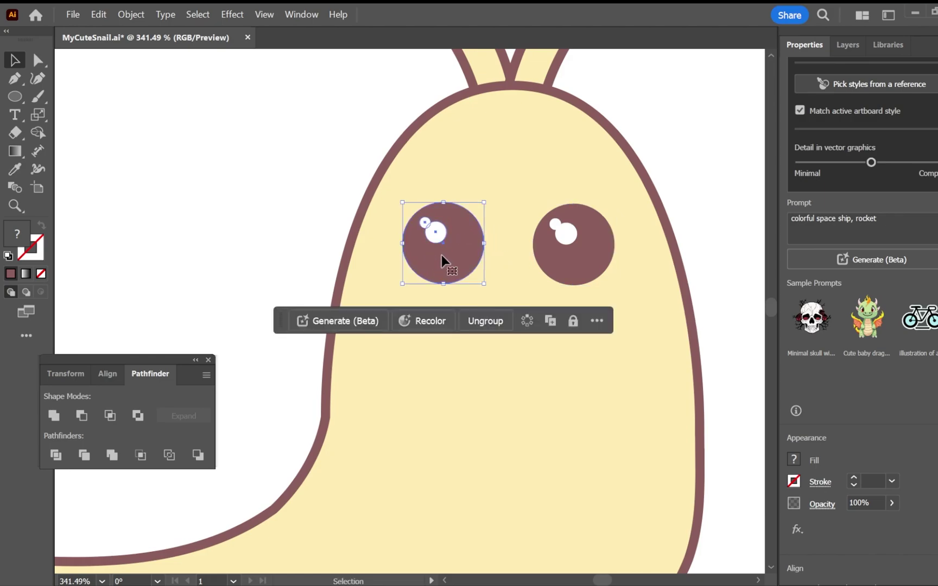
drag(588, 272, 590, 274)
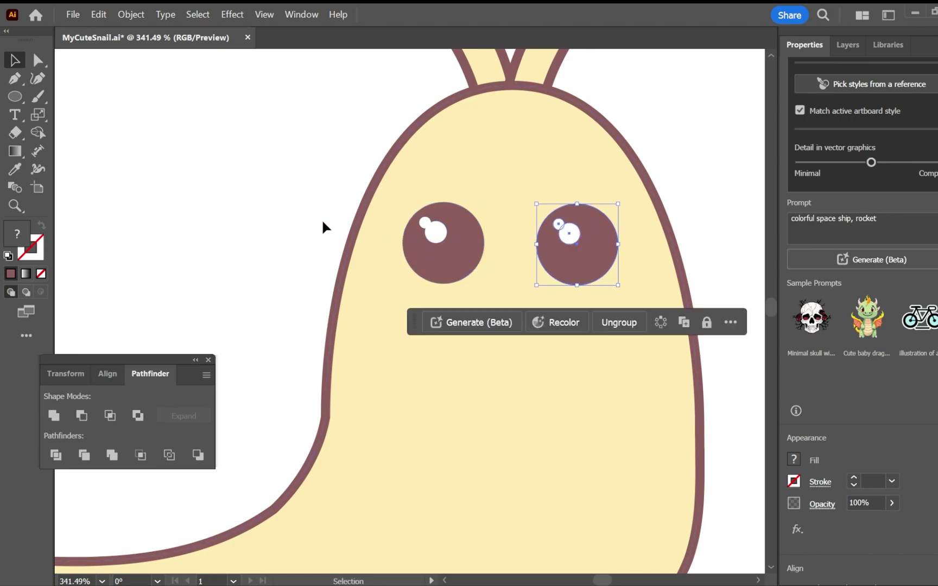
click(286, 202)
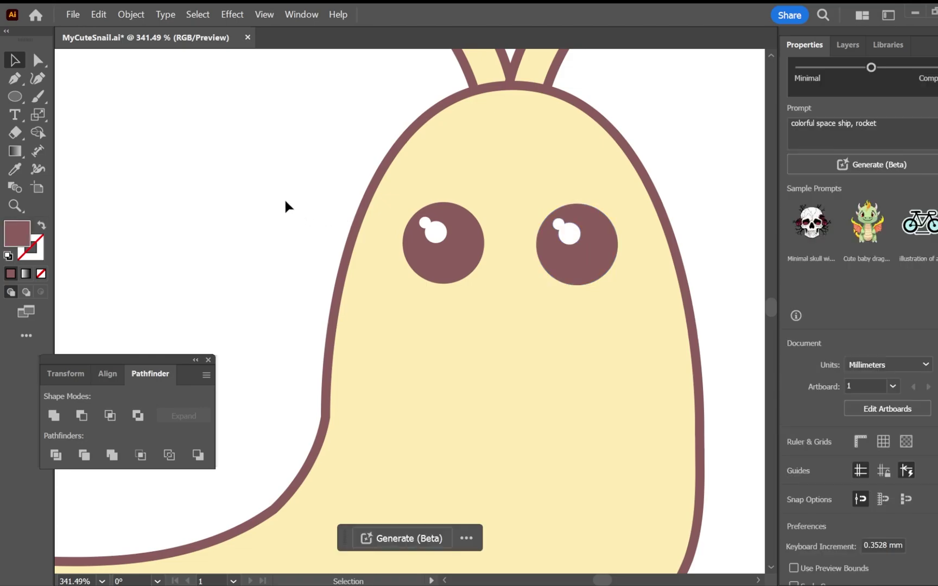
Draw a horizontal mouth line about 10 mm long with a 4 pt dark brown stroke, centered below the eyes.
drag(21, 103, 70, 172)
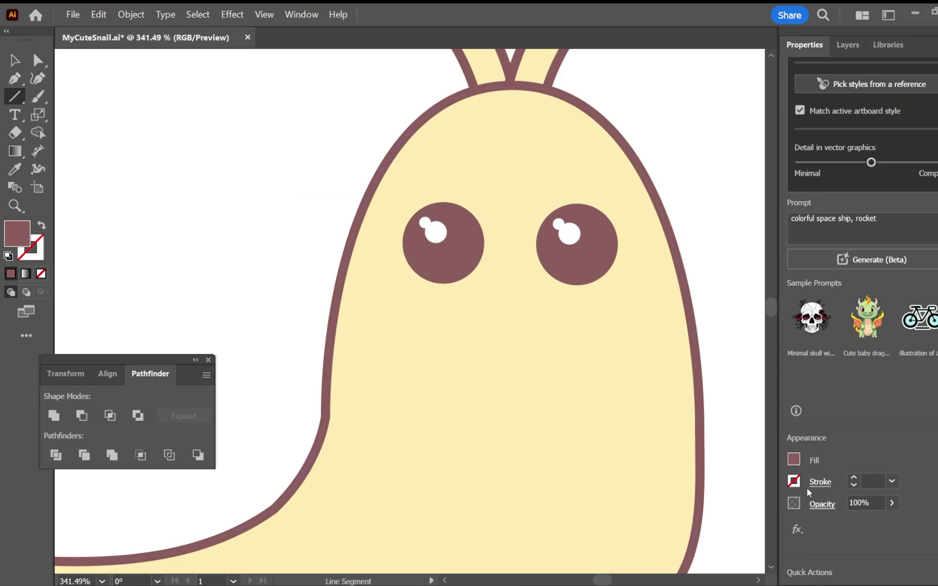
click(853, 477)
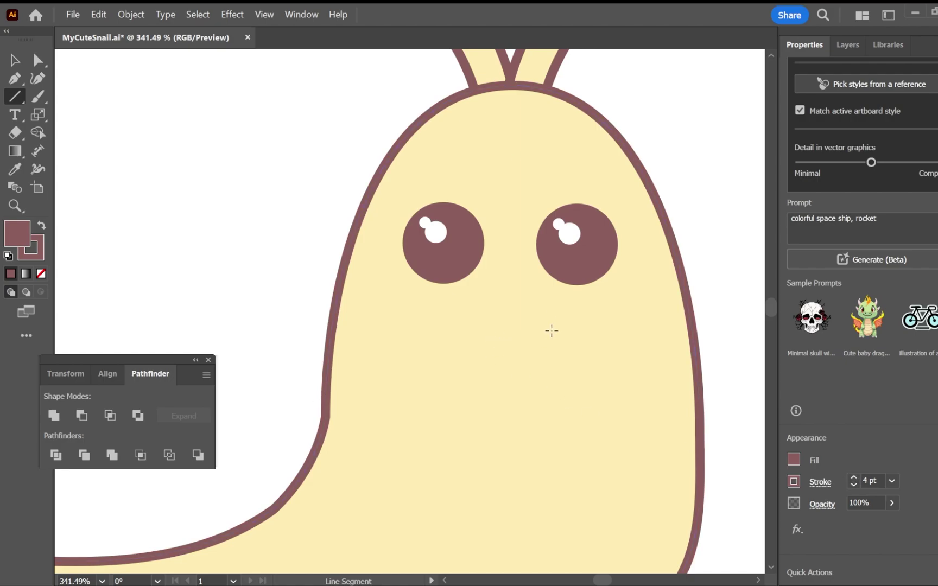
drag(472, 310, 539, 309)
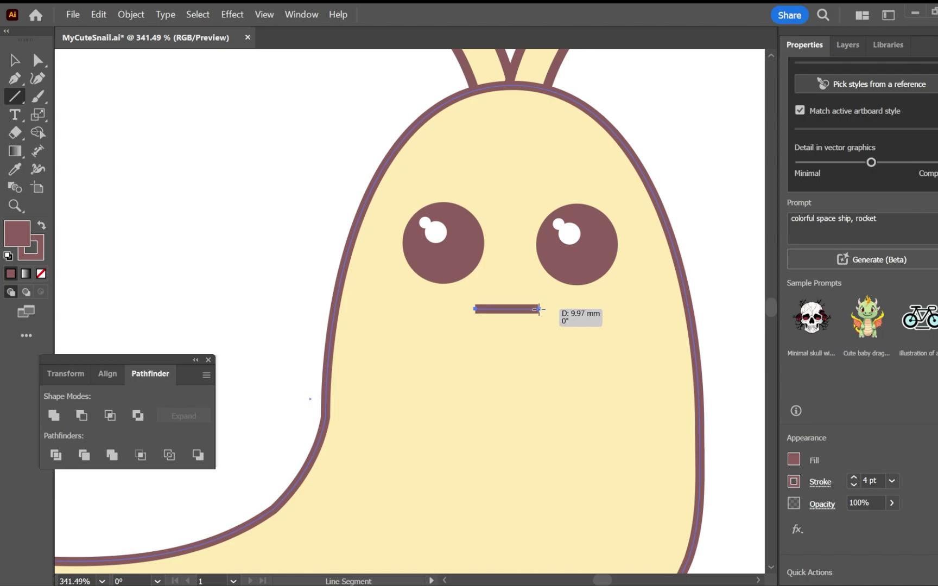
drag(539, 309, 539, 309)
Give the mouth line round caps and bend its middle downward into a smile with the Curvature tool.
click(819, 482)
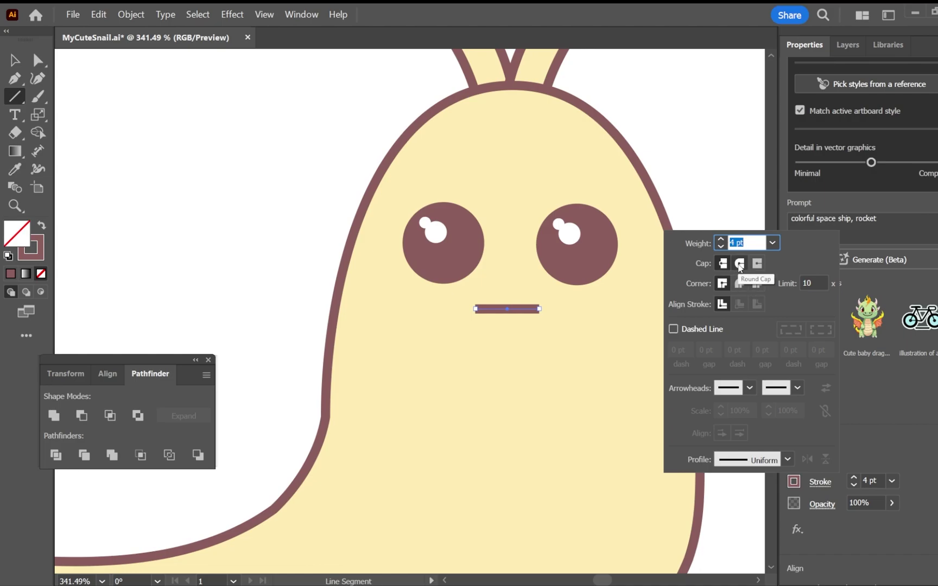
click(739, 265)
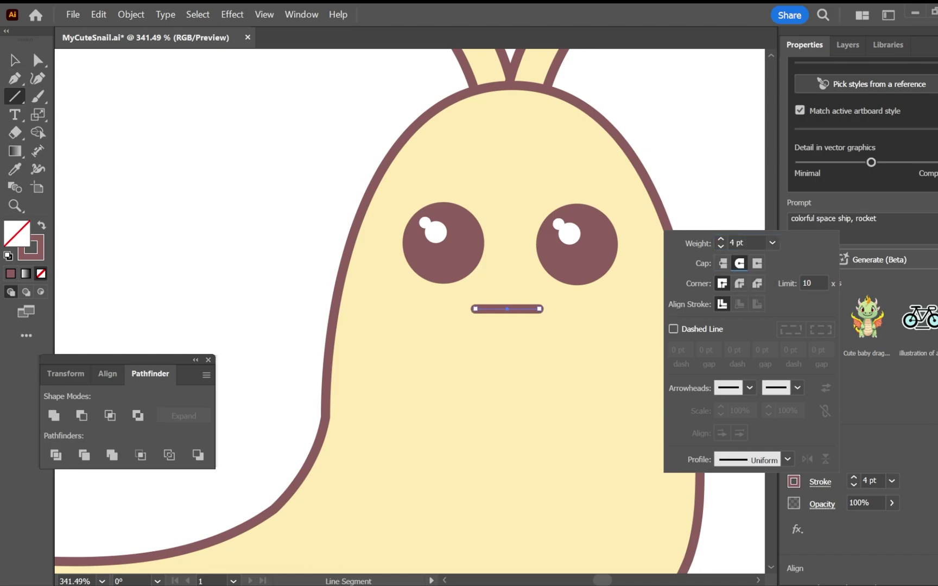
click(38, 81)
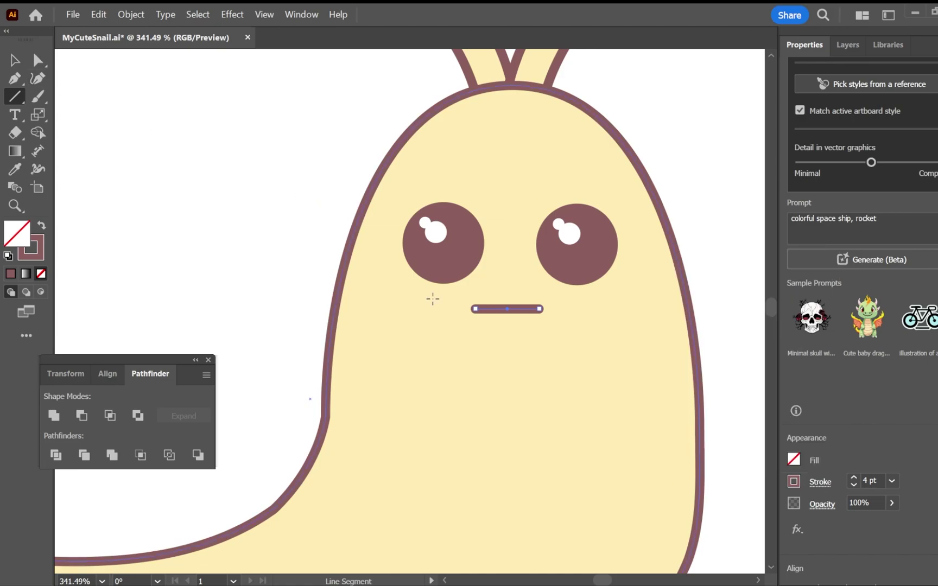
mouse_move(506, 309)
mouse_down()
mouse_move(506, 320)
mouse_move(506, 310)
mouse_up()
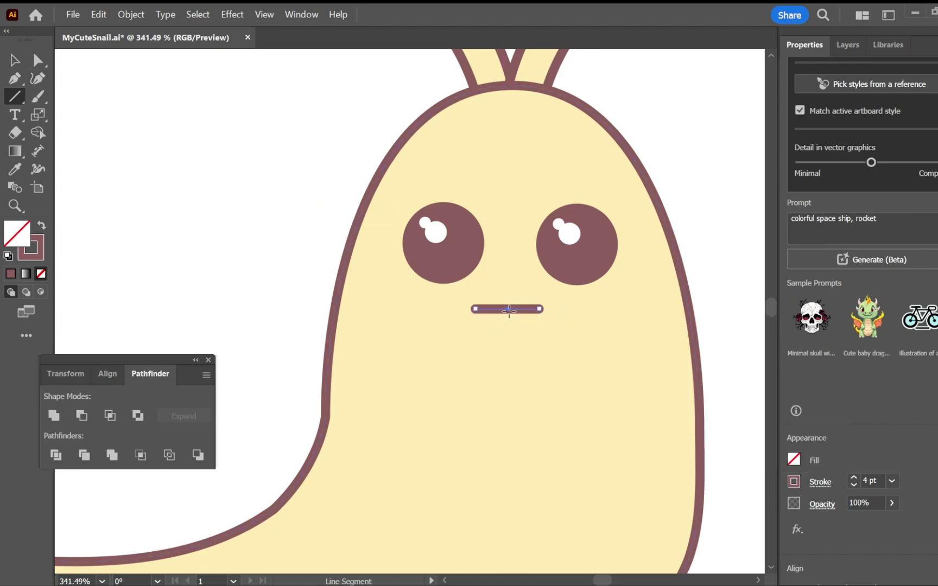
click(37, 79)
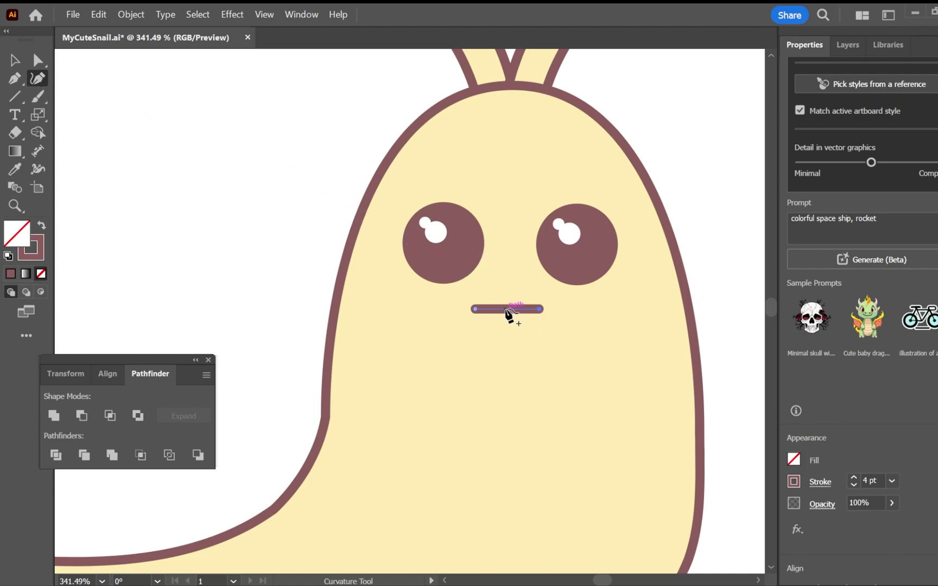
drag(506, 309, 505, 332)
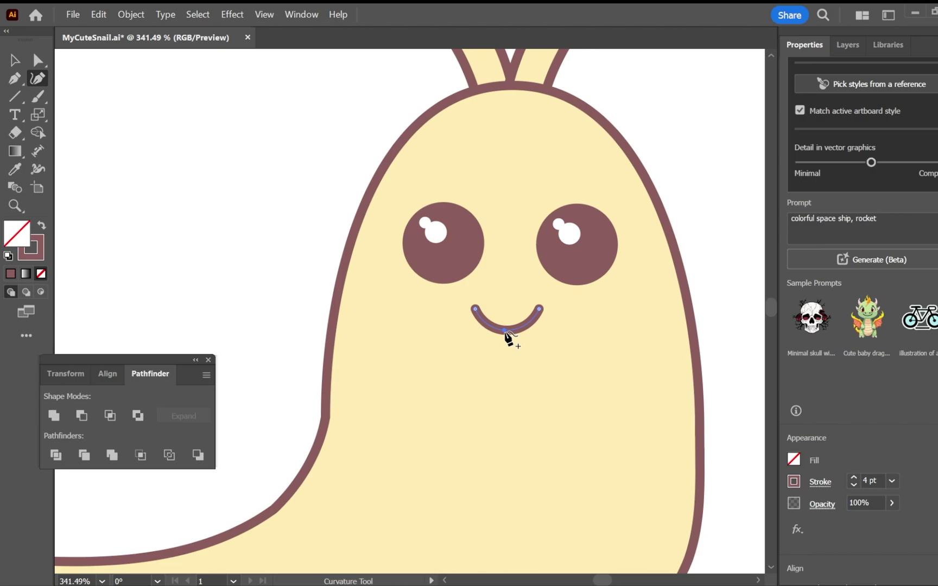
Narrow the smile and move it up slightly so it sits centered just below the eyes.
key(v)
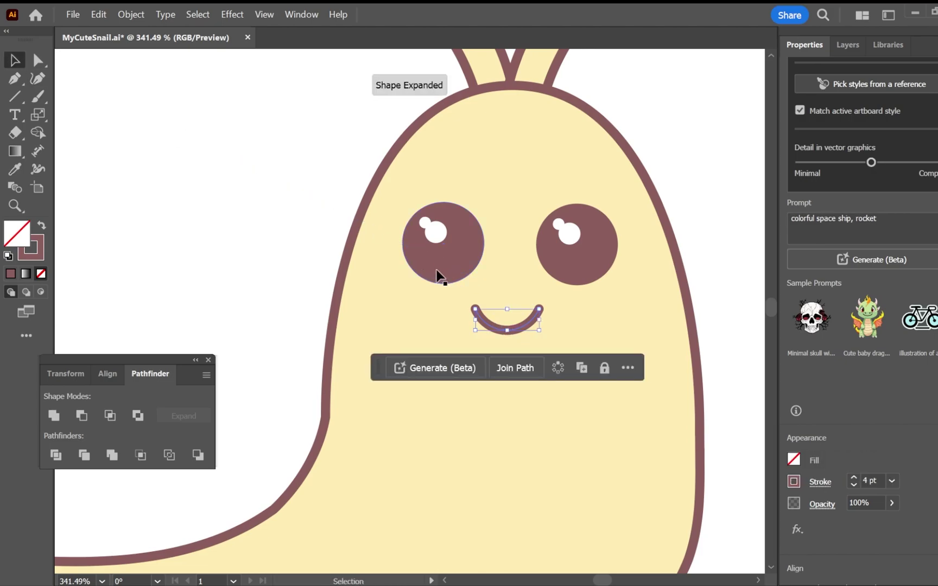
click(570, 333)
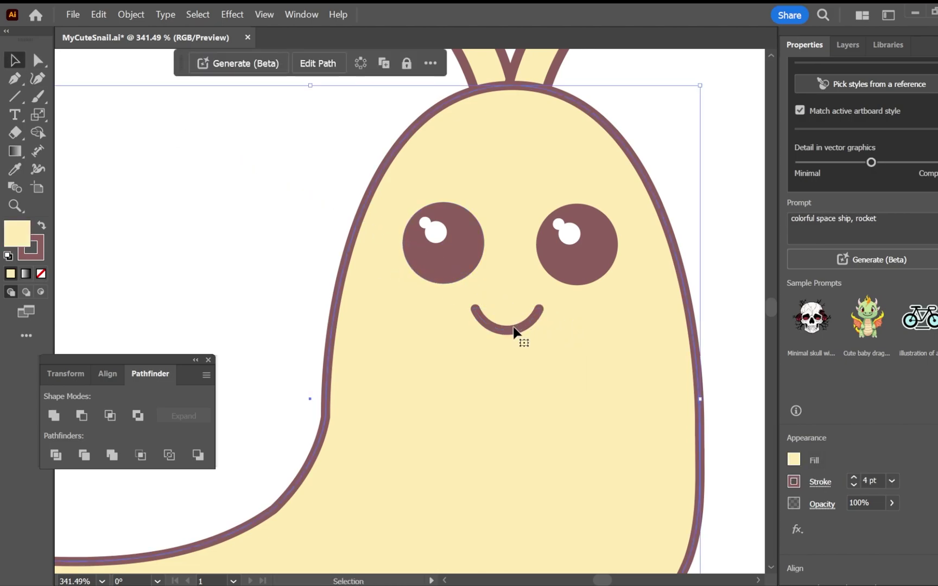
click(514, 329)
drag(539, 320, 504, 329)
drag(530, 320, 523, 320)
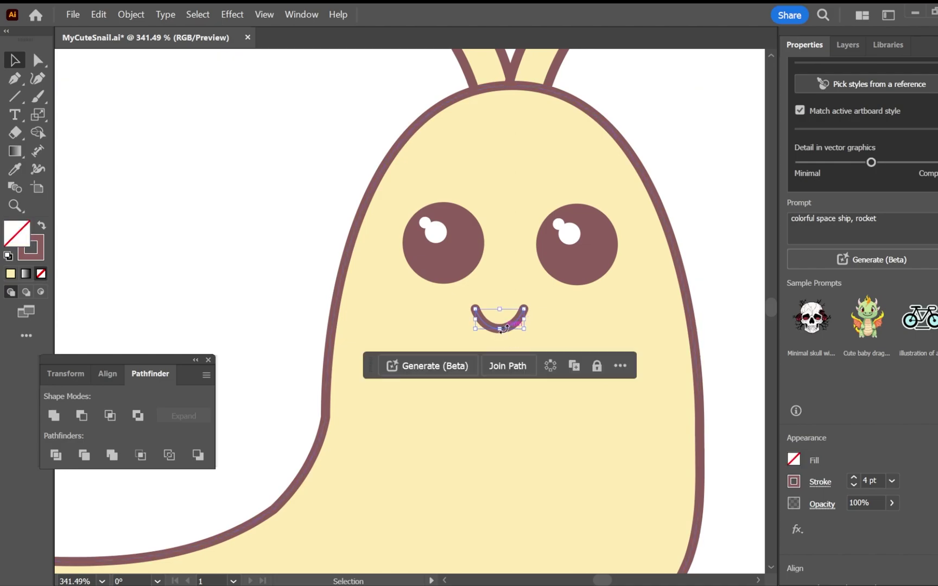
drag(505, 332, 514, 324)
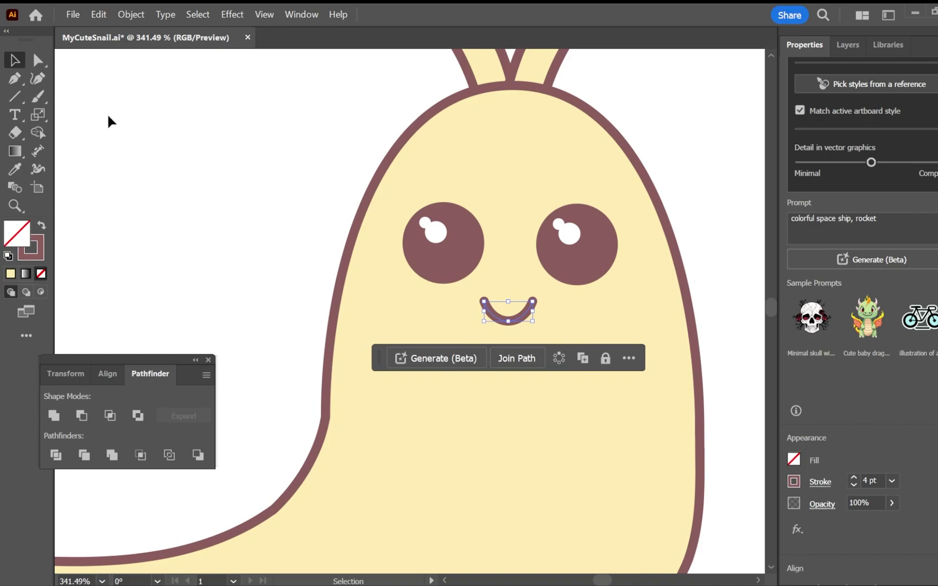
Draw a small circle directly under the smile and fill it with the bright pink from the Snail color group.
click(15, 97)
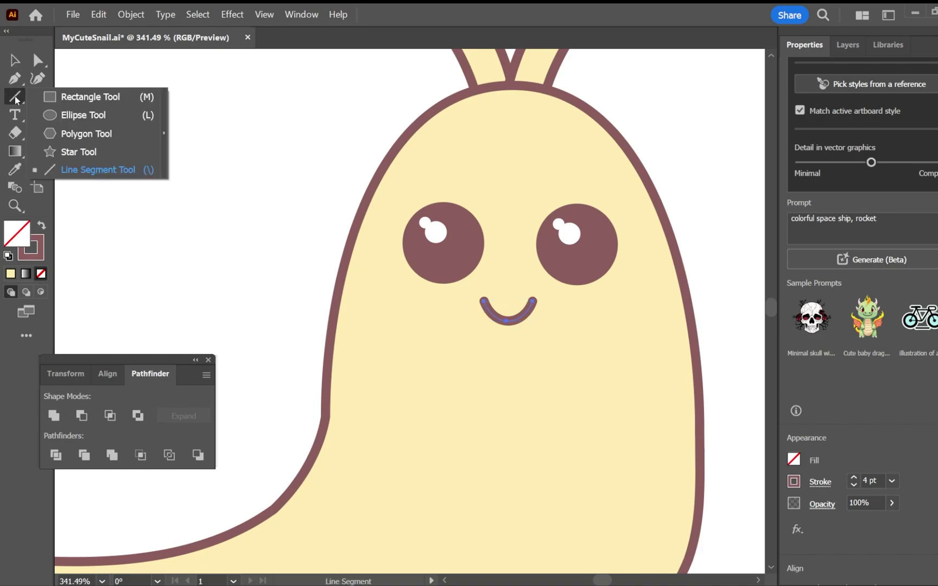
click(92, 120)
drag(487, 325, 516, 350)
click(795, 460)
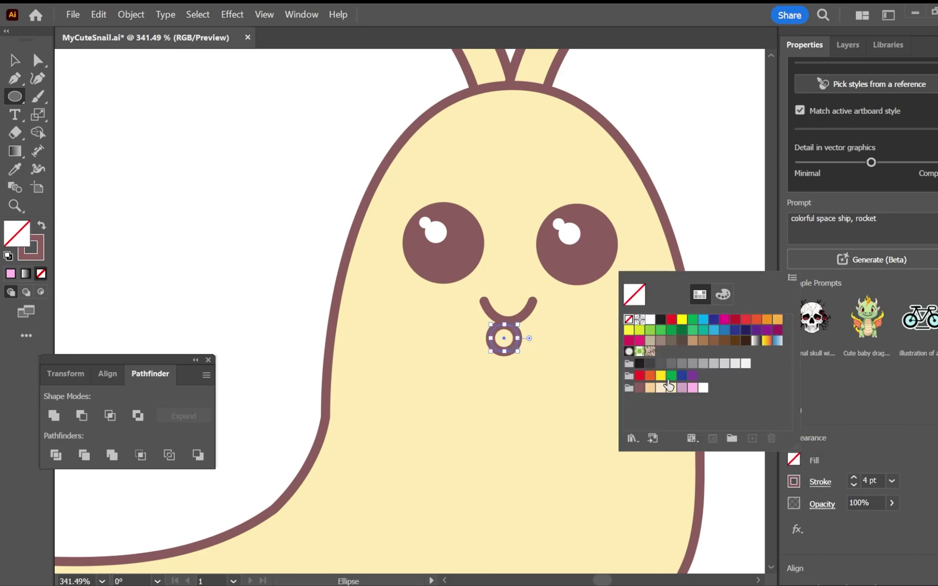
click(692, 388)
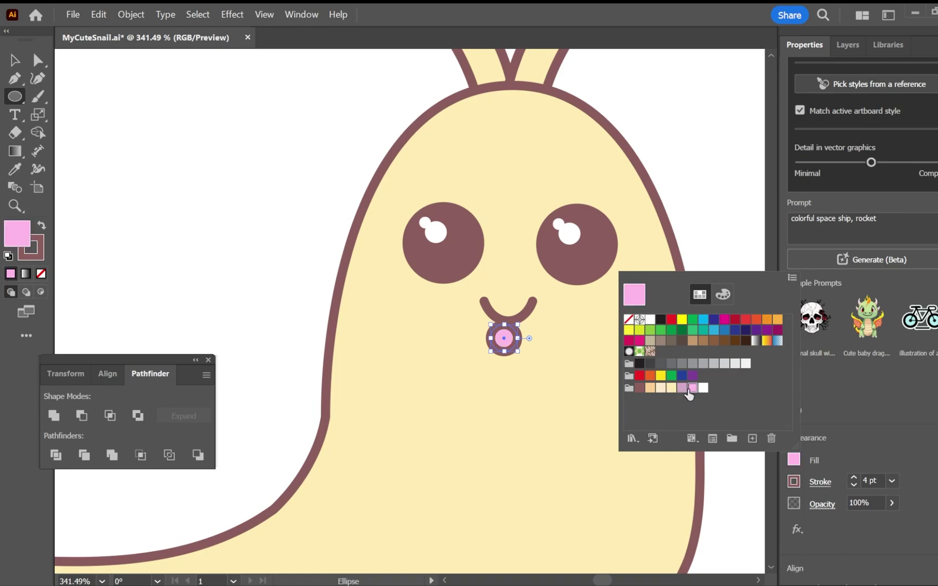
Pull the pink circle's upper anchor point down with Direct Selection to flatten its top into a tongue shape.
click(37, 60)
click(38, 60)
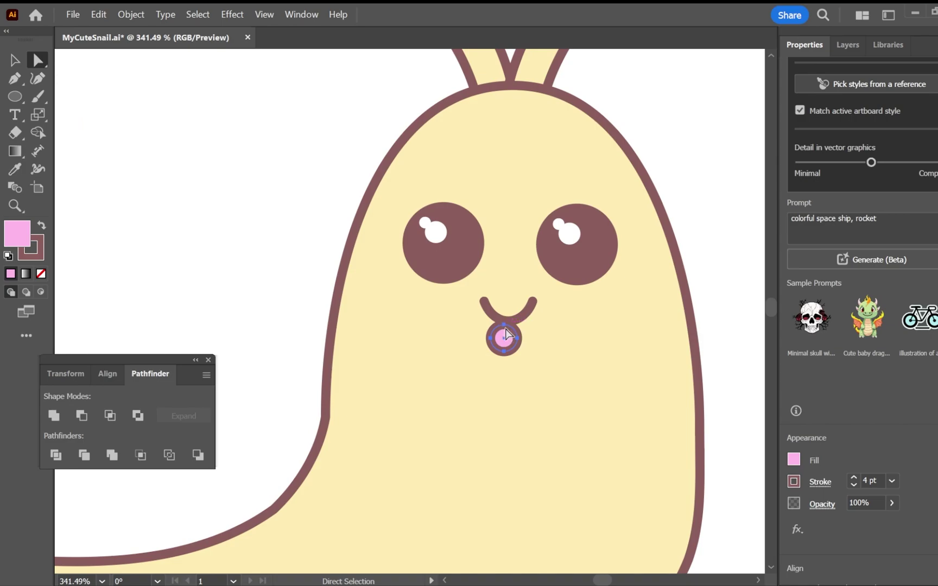
drag(504, 325, 504, 343)
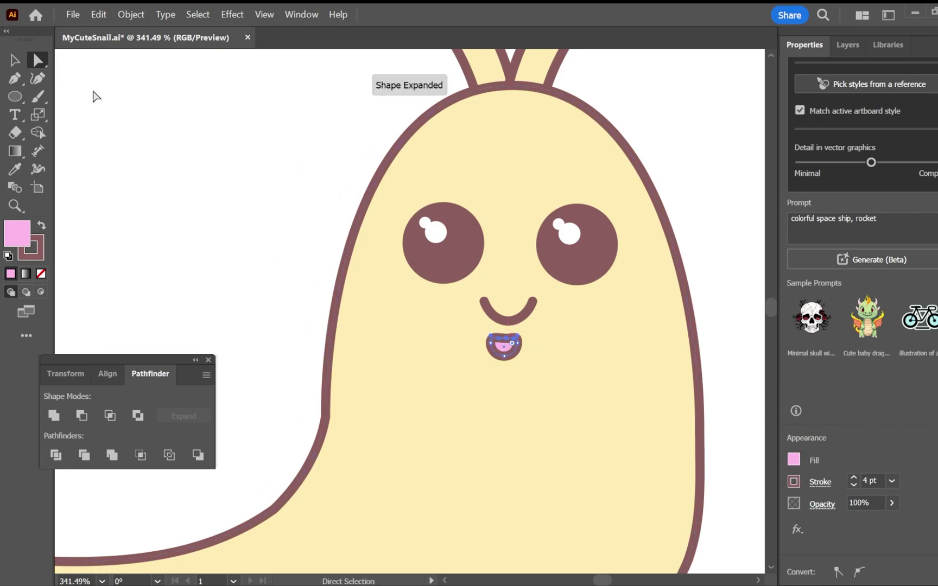
Move the pink tongue up against the bottom of the smile, centered on it, and deselect it.
click(14, 59)
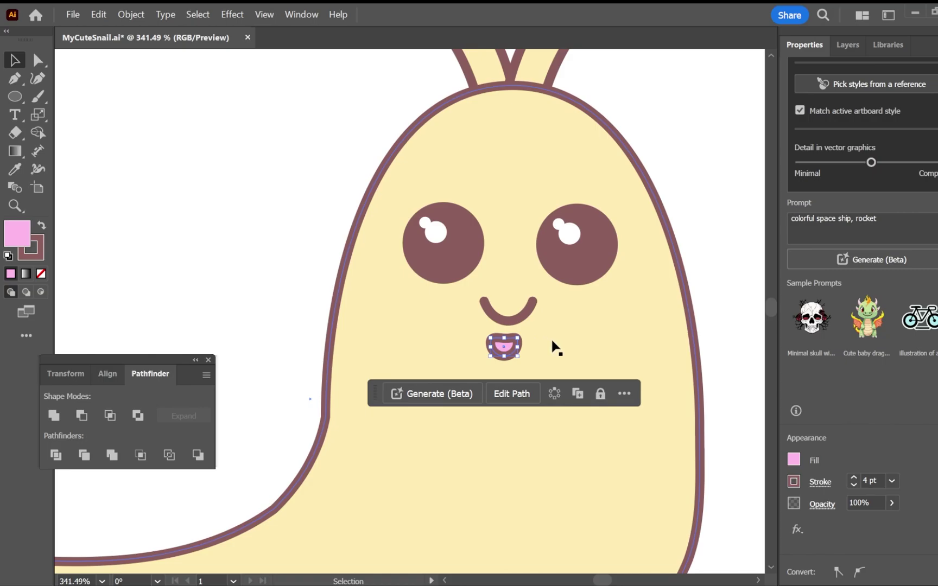
click(716, 277)
drag(506, 339, 511, 322)
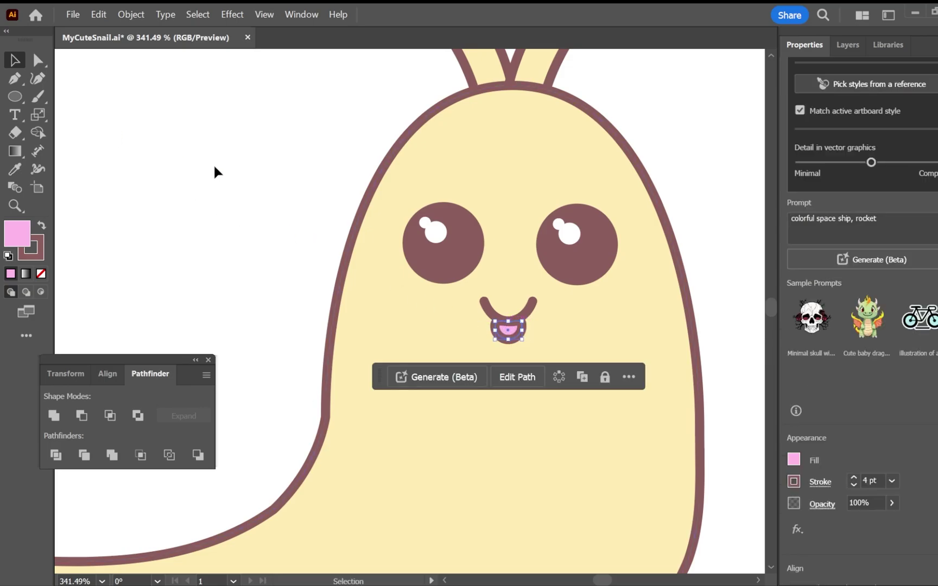
click(301, 212)
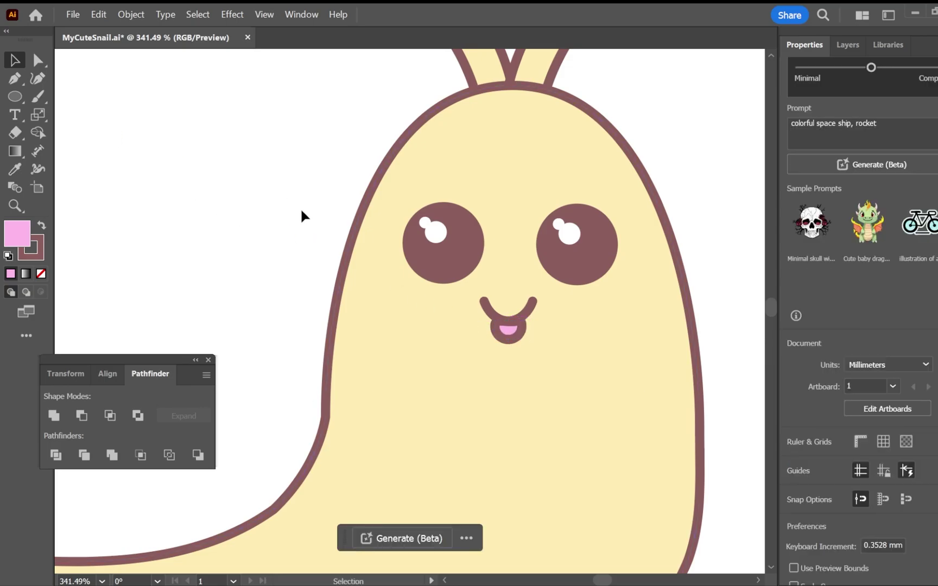
Draw an ellipse on the snail's left cheek with the light purple fill from the Snail color group and no stroke.
click(14, 98)
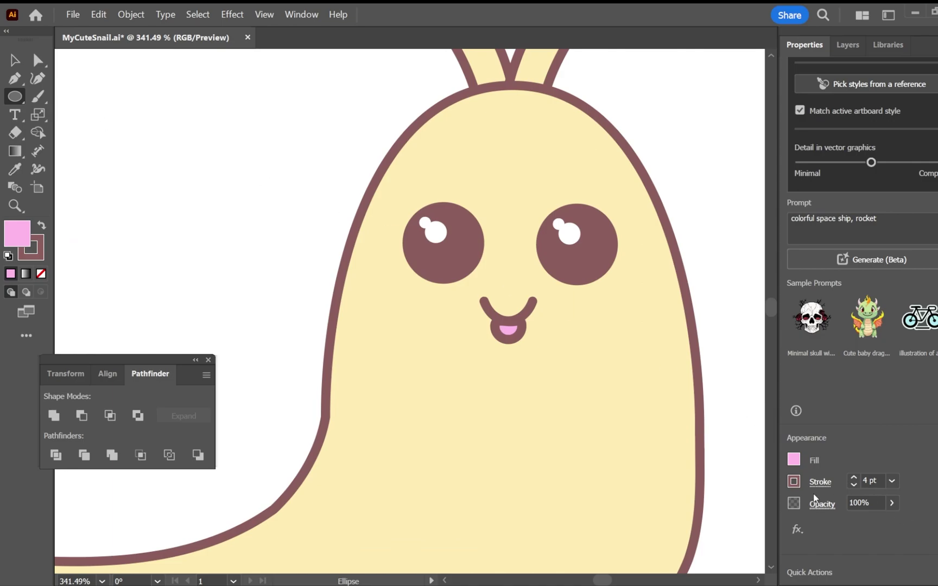
click(853, 484)
click(793, 460)
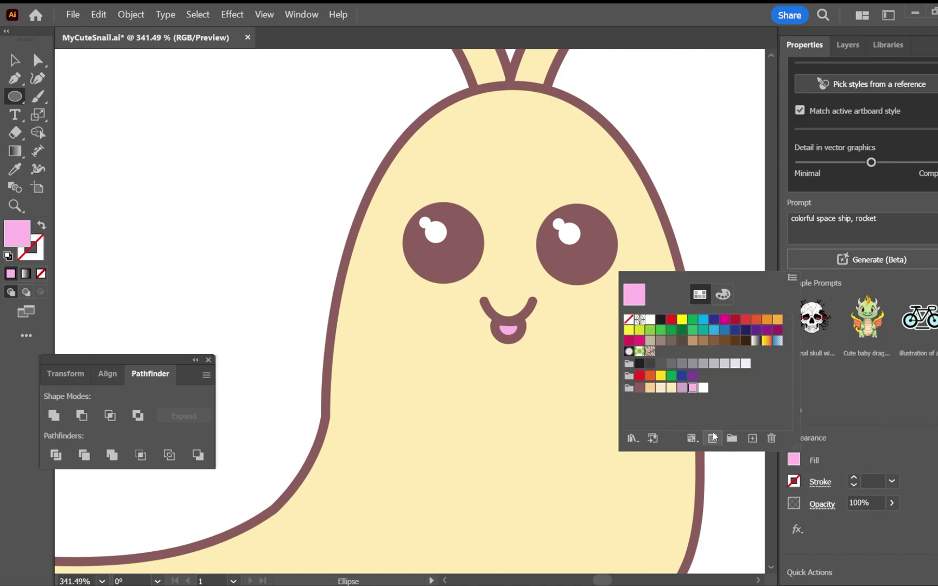
click(682, 388)
click(379, 316)
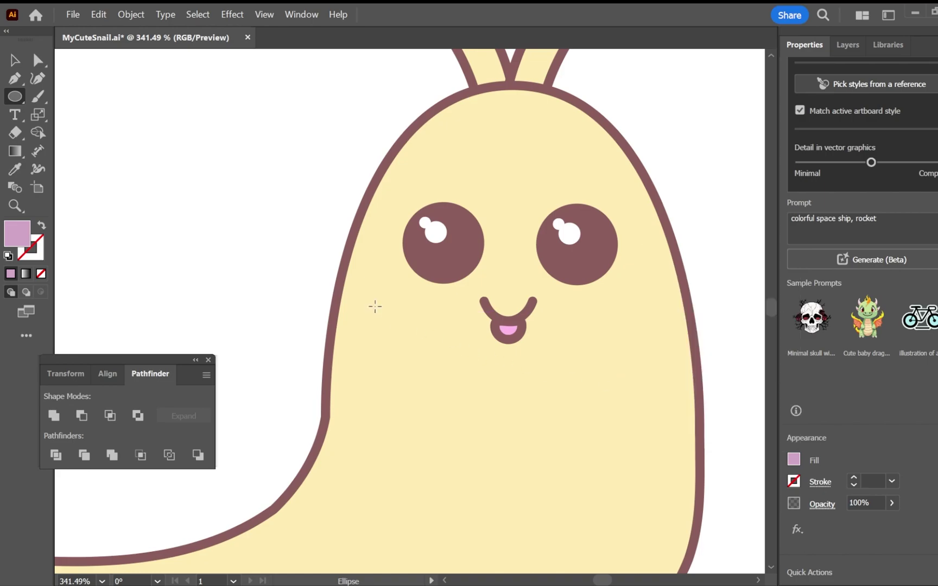
drag(375, 302, 408, 348)
Flatten the underside of the light purple cheek ellipse with Direct Selection and rotate the shape slightly clockwise.
click(38, 60)
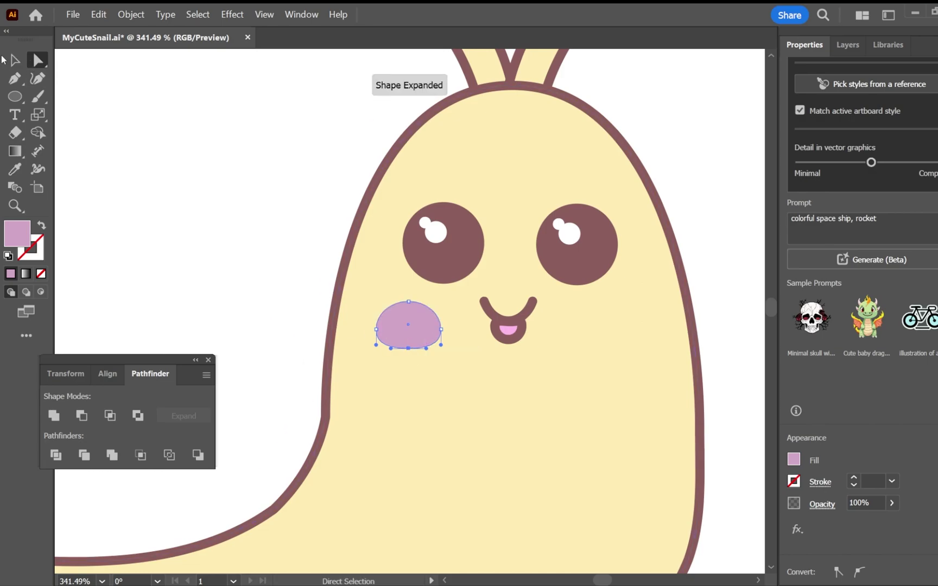
click(14, 61)
drag(369, 350, 399, 346)
key(a)
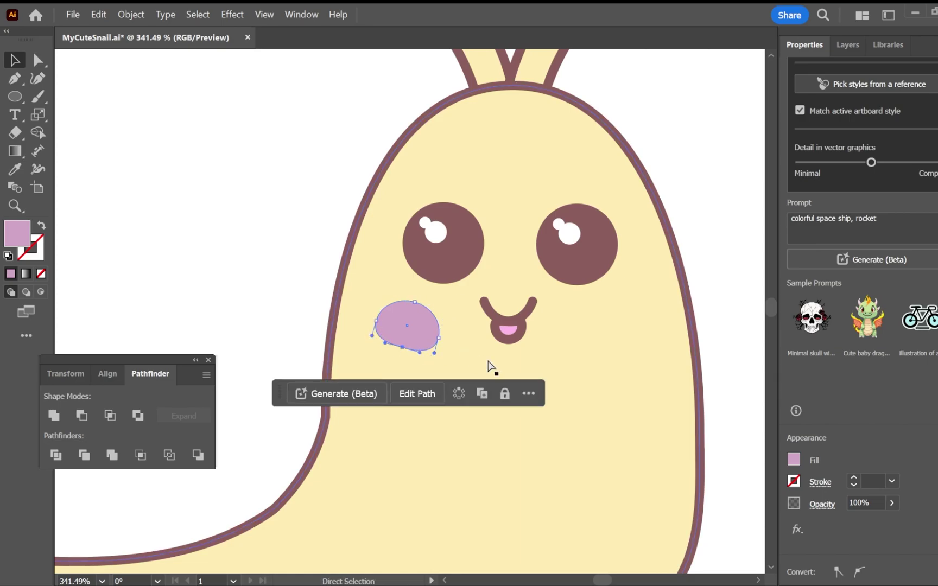
key(v)
click(99, 15)
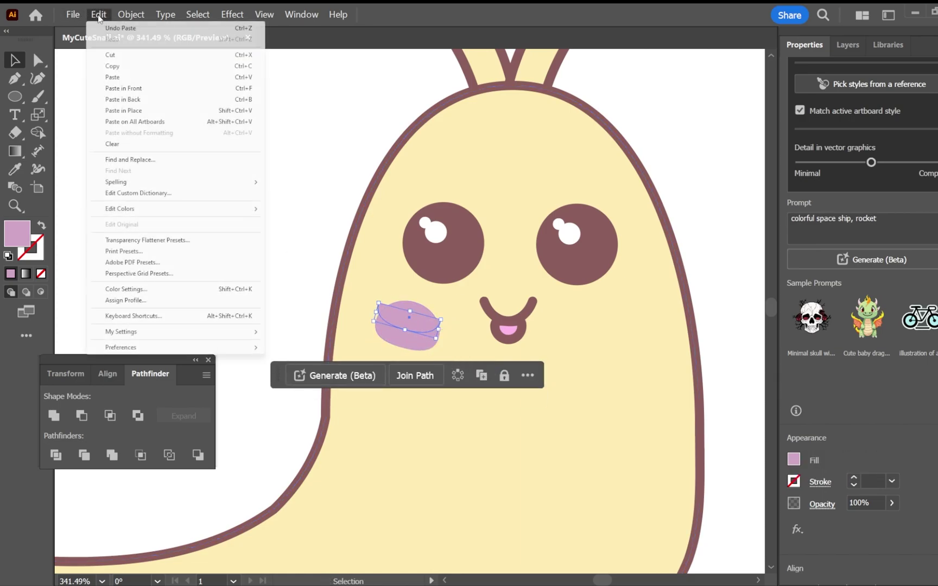
click(106, 29)
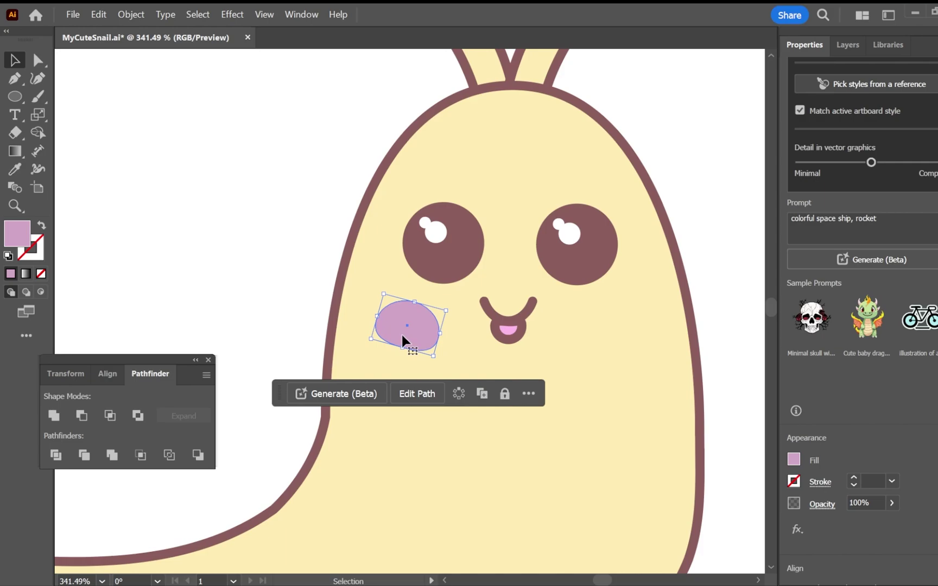
Duplicate the light purple cheek and place the copy on the snail's right cheek, tilted the opposite way, and deselect it.
drag(419, 335, 424, 339)
key(ctrl+z)
key(ctrl+v)
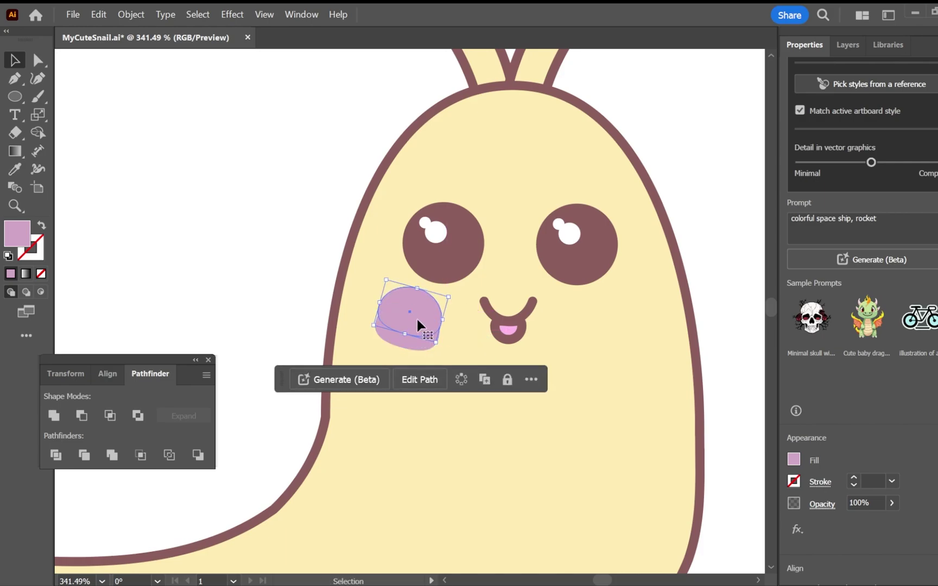
drag(424, 296, 622, 316)
drag(637, 366, 612, 342)
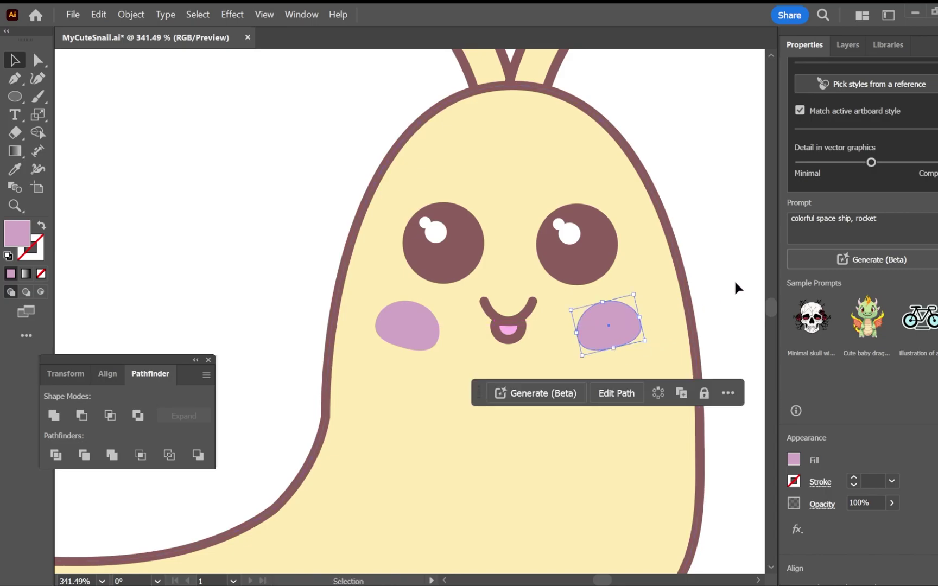
click(706, 299)
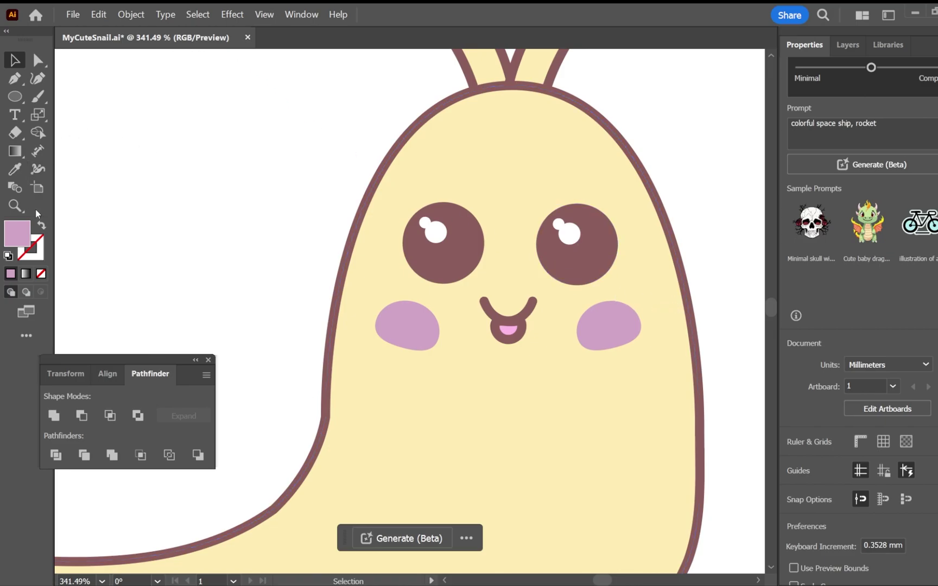
Align the snail body's stroke to the outside and stretch the body slightly wider to the right, leaving it deselected.
click(15, 206)
drag(630, 509, 530, 445)
scroll(540, 442, down, 5)
scroll(540, 442, up, 1)
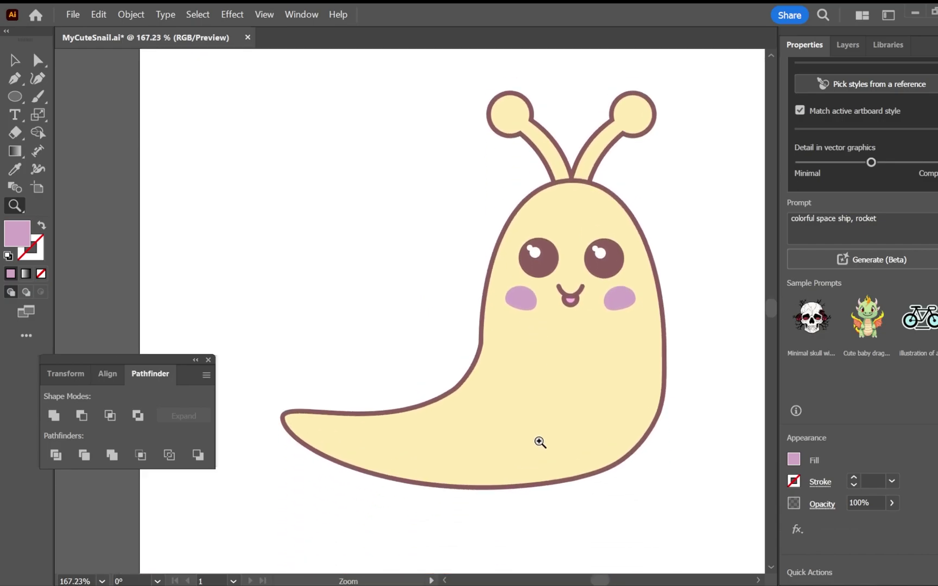
click(13, 61)
click(607, 212)
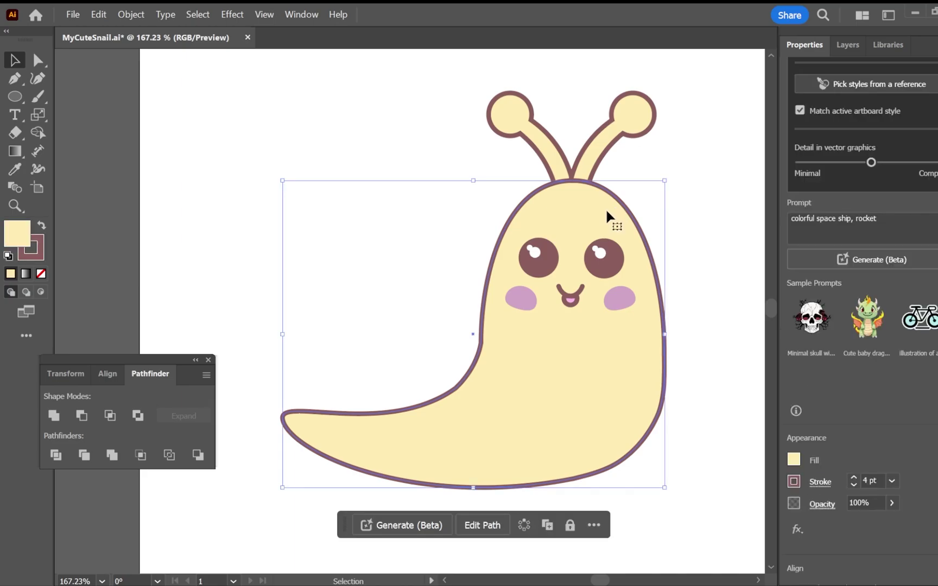
click(821, 483)
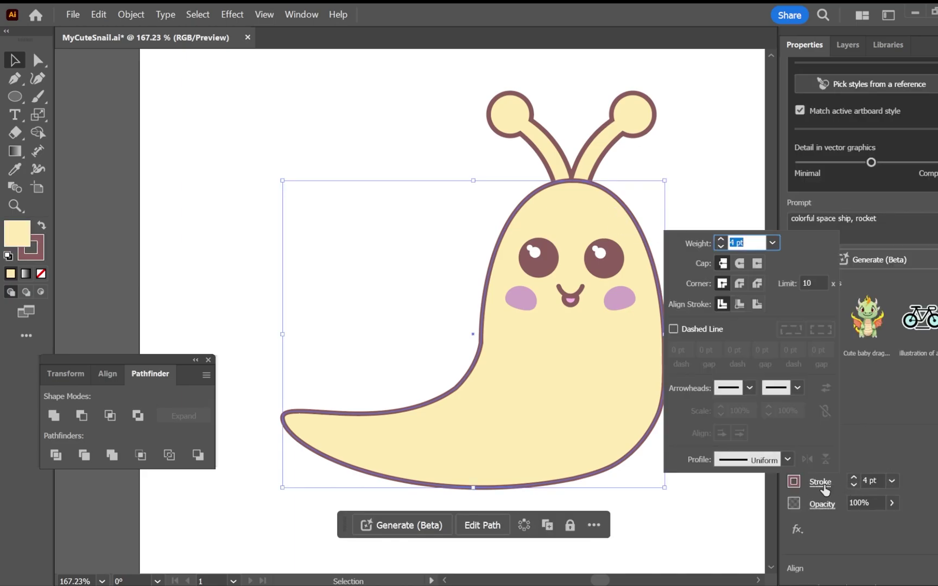
click(757, 304)
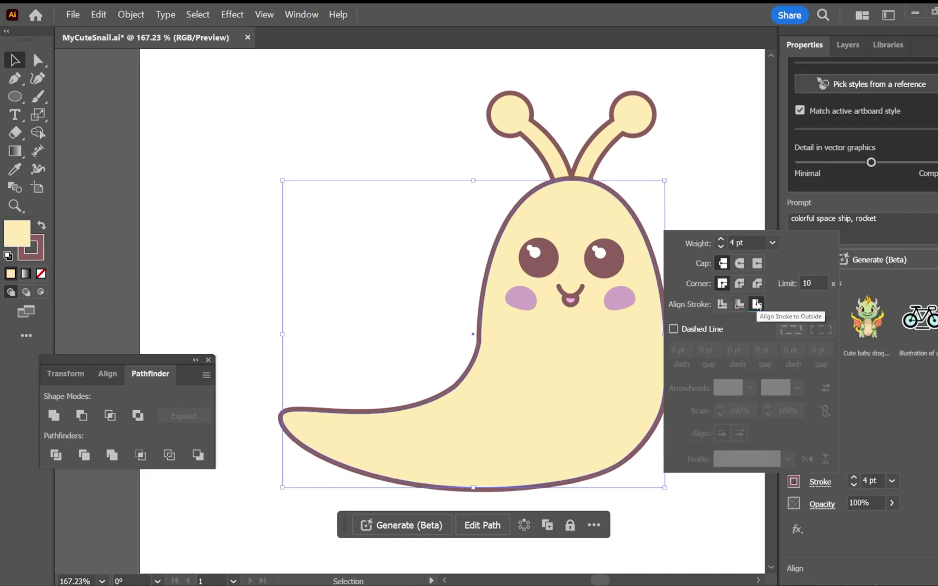
click(890, 450)
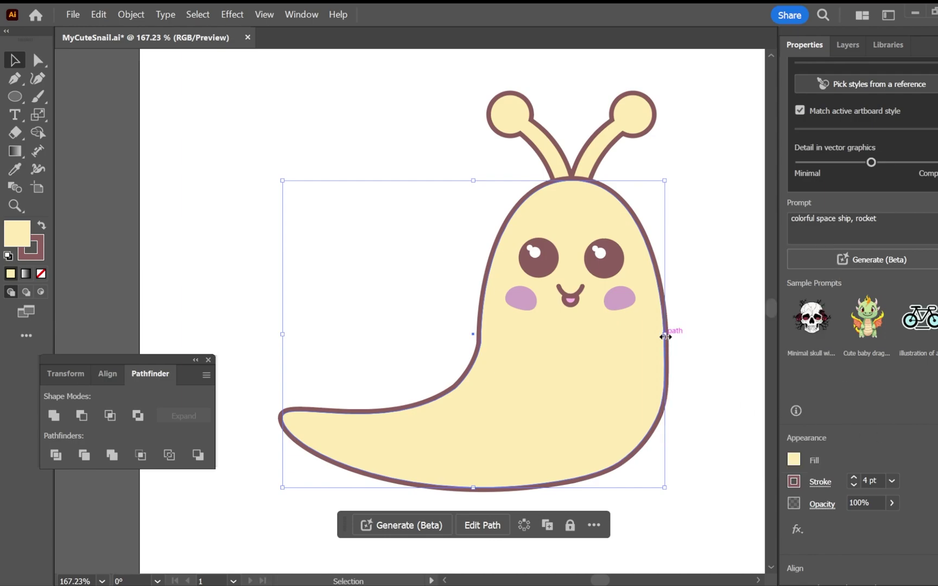
drag(665, 336, 668, 336)
click(698, 300)
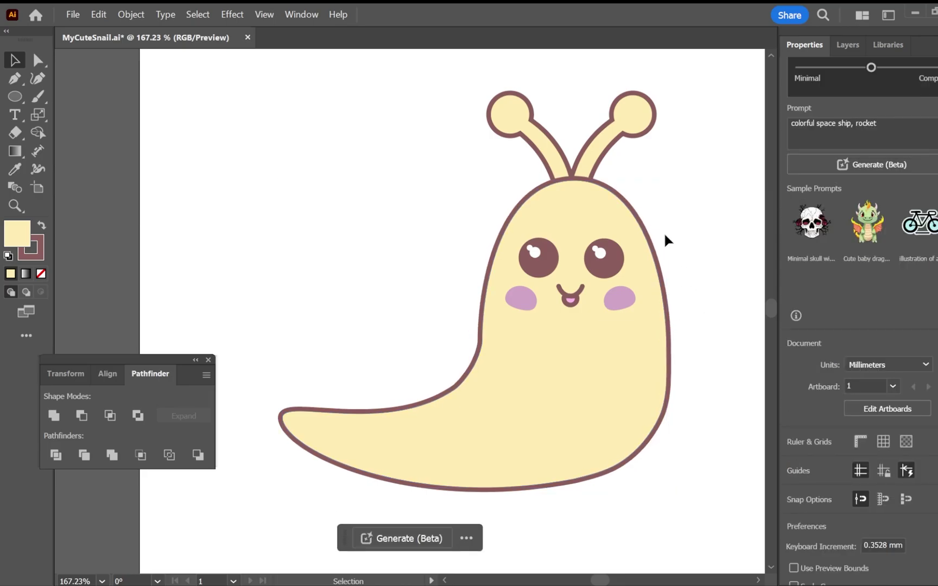
Copy the snail body, paste the copy in place and remove its stroke.
click(588, 203)
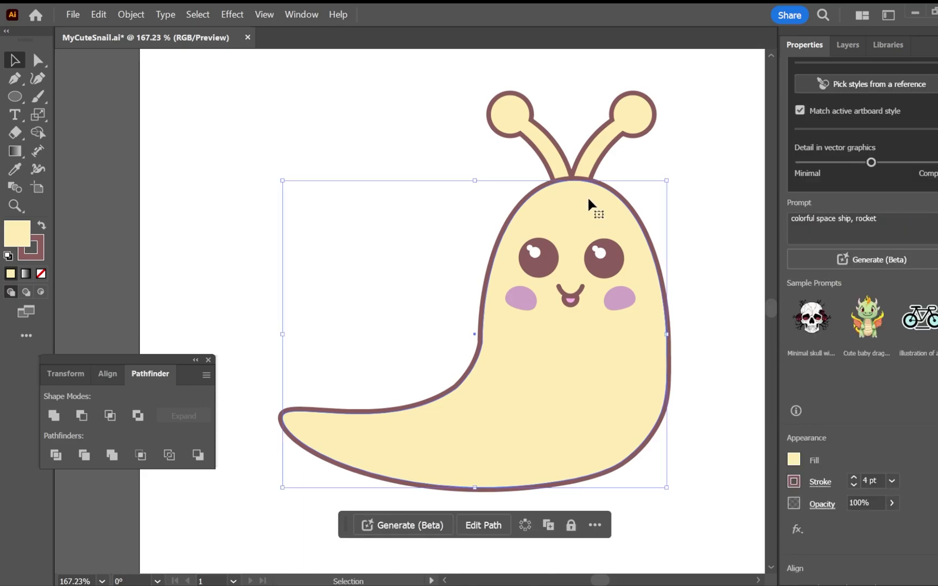
click(91, 15)
click(112, 65)
click(98, 14)
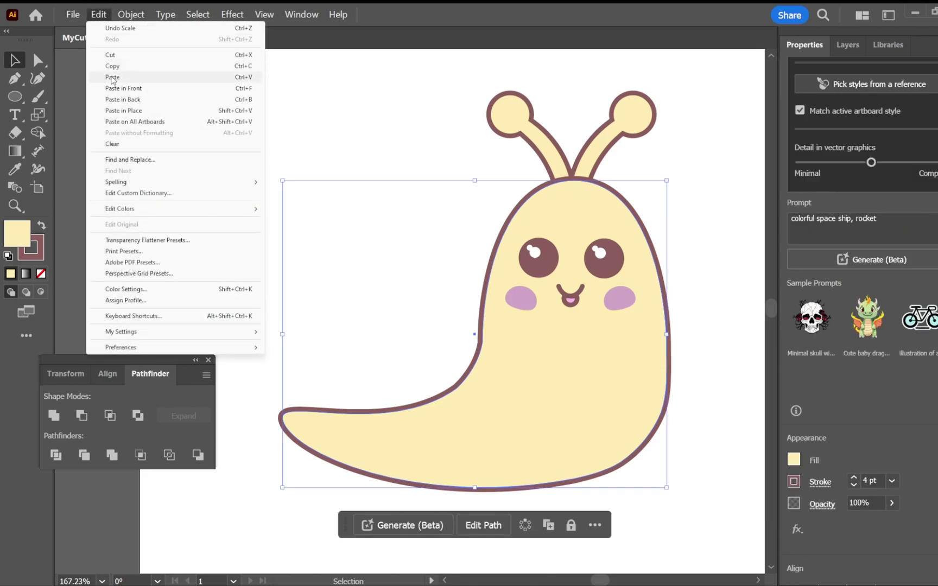
click(119, 111)
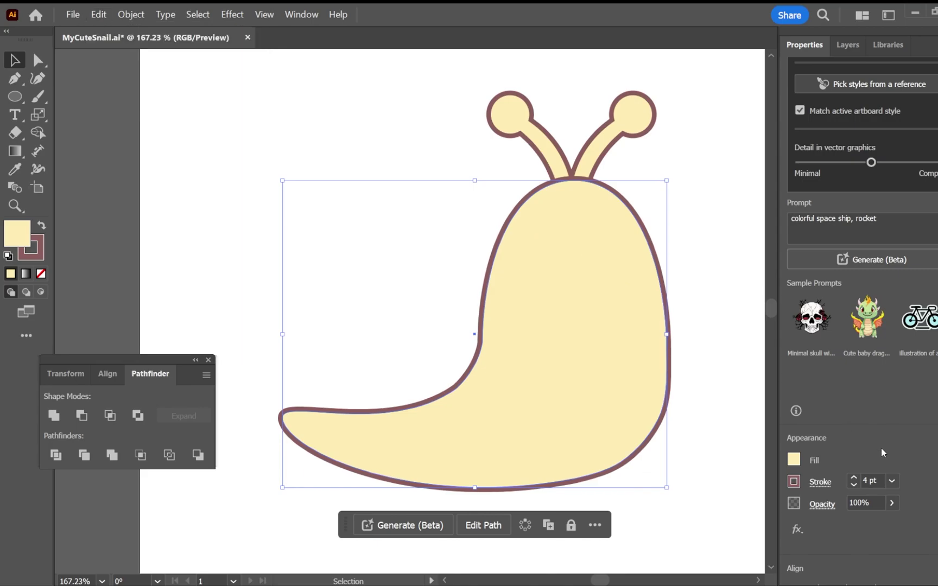
click(854, 484)
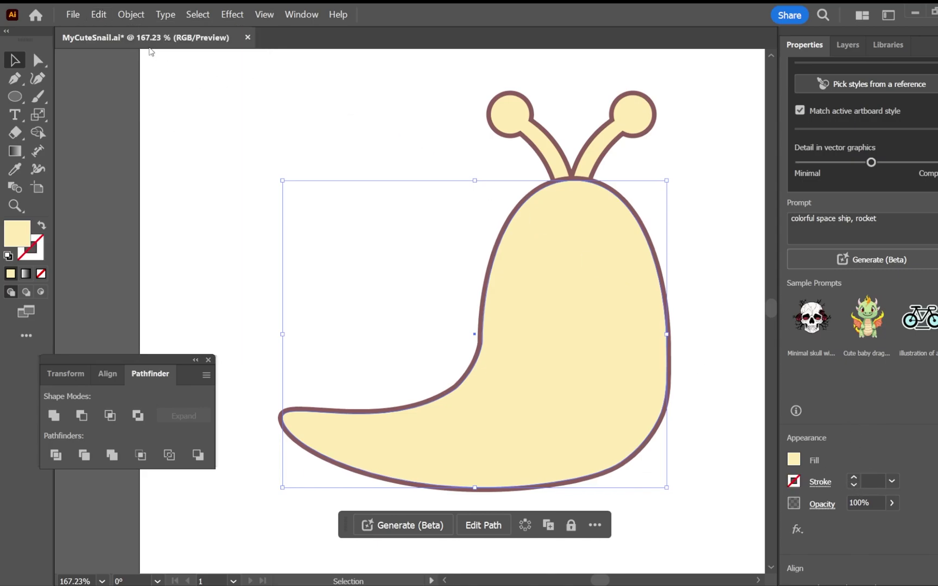
Paste a second strokeless copy of the body in place and offset one copy slightly up and to the left.
click(107, 16)
click(117, 68)
click(101, 17)
click(119, 111)
drag(618, 406, 605, 395)
key(ctrl+z)
Fill the unmoved strokeless body copy with the darker peach (R=249 G=207 B=149) from the Snail color group.
click(794, 460)
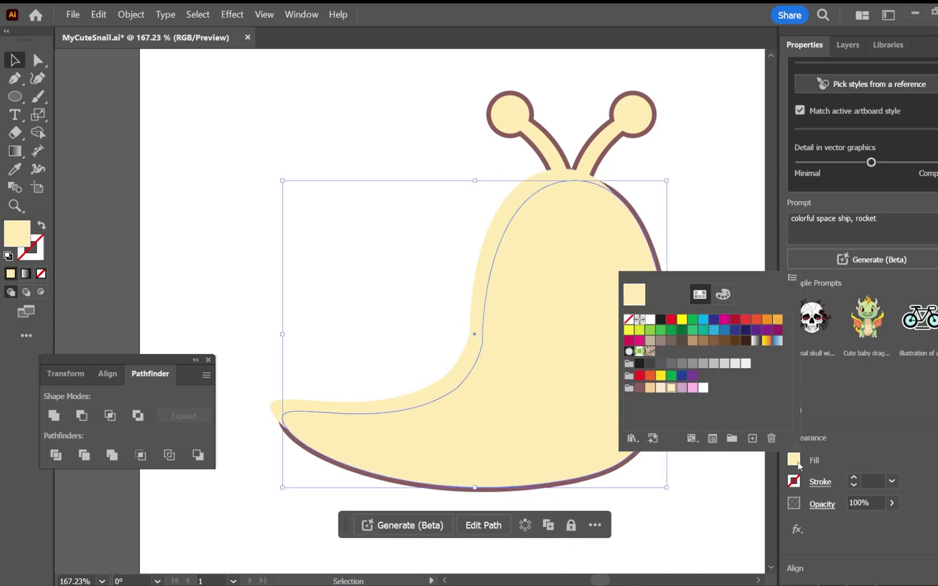
click(650, 387)
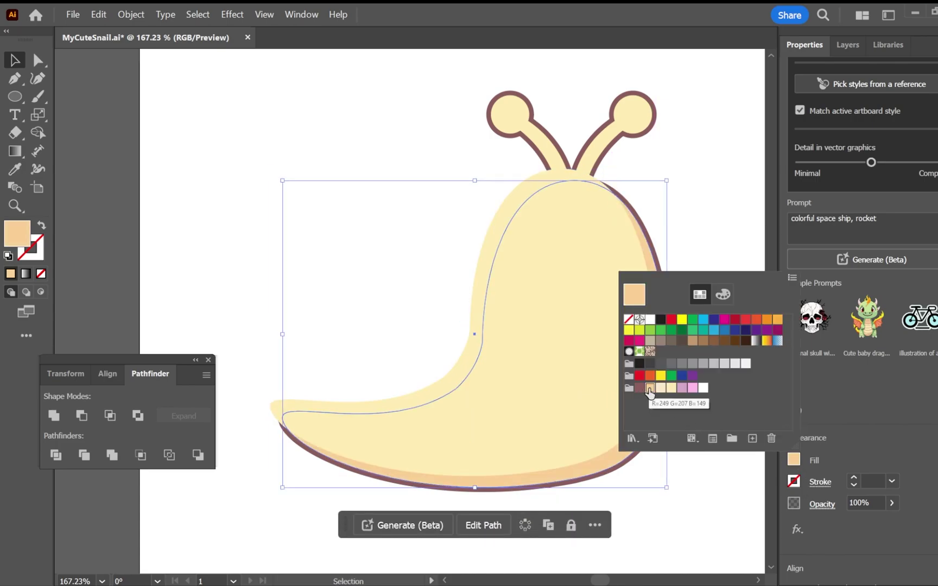
click(730, 248)
Cut the offset copy away from the peach copy with Shape Builder, leaving shading along the body's right and lower edges, and deselect.
drag(598, 359, 599, 358)
shift+click(662, 363)
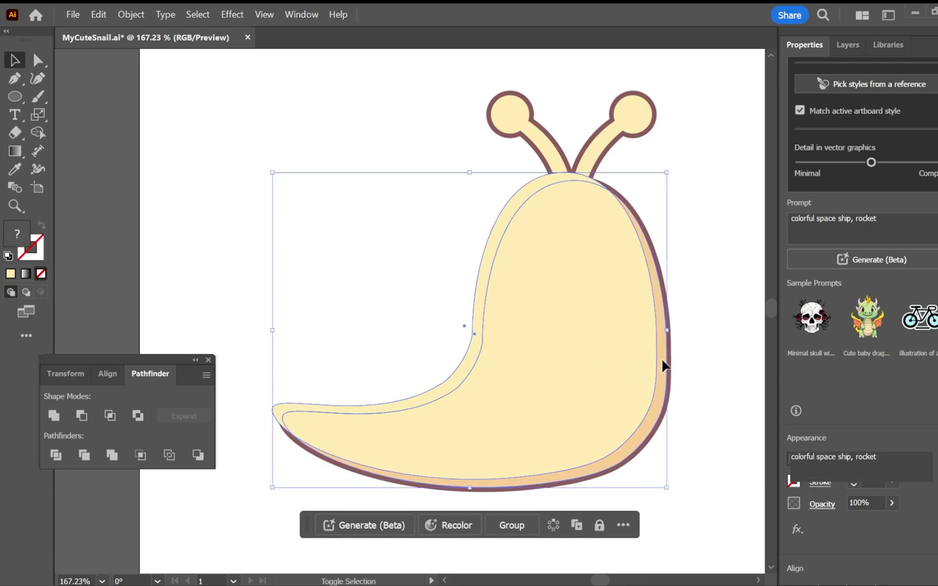
click(36, 133)
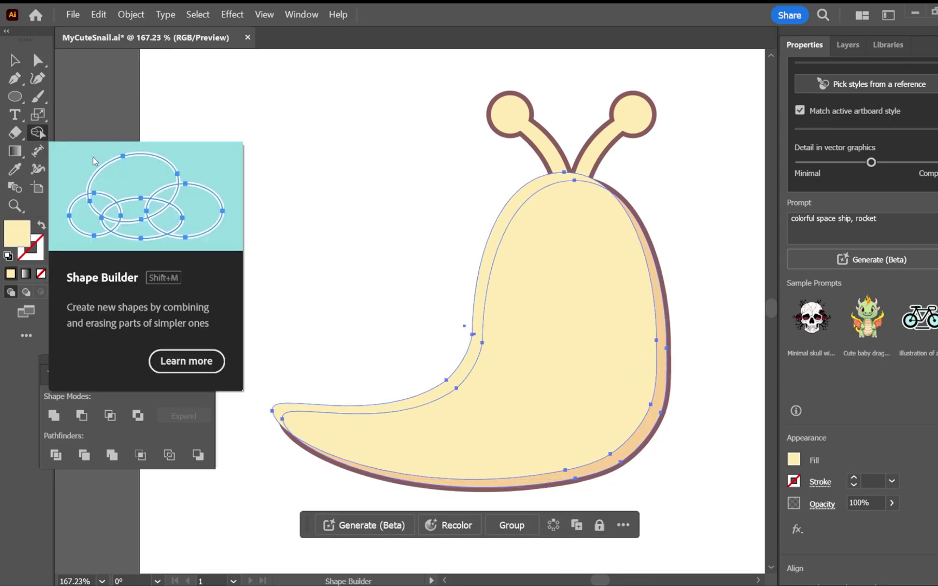
drag(488, 250, 605, 294)
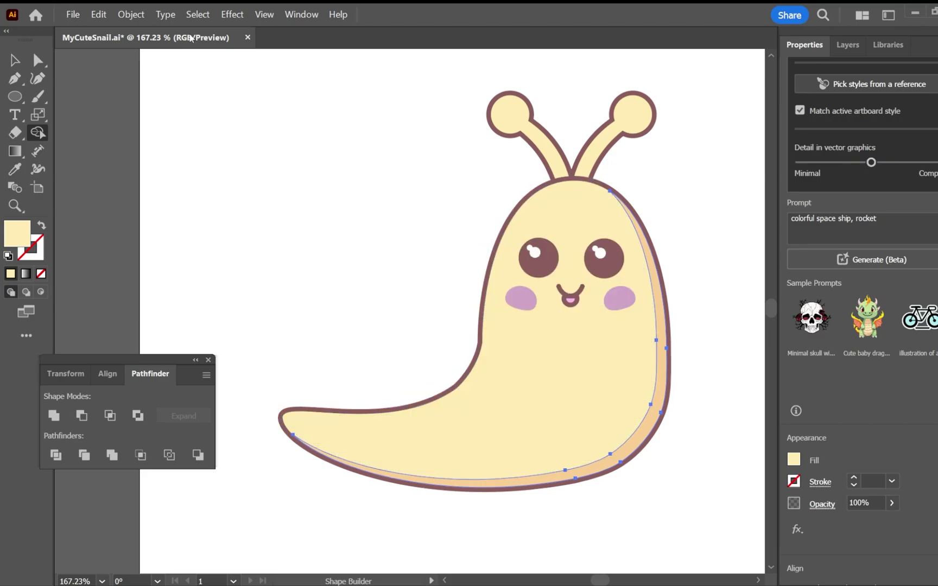
click(14, 61)
click(334, 155)
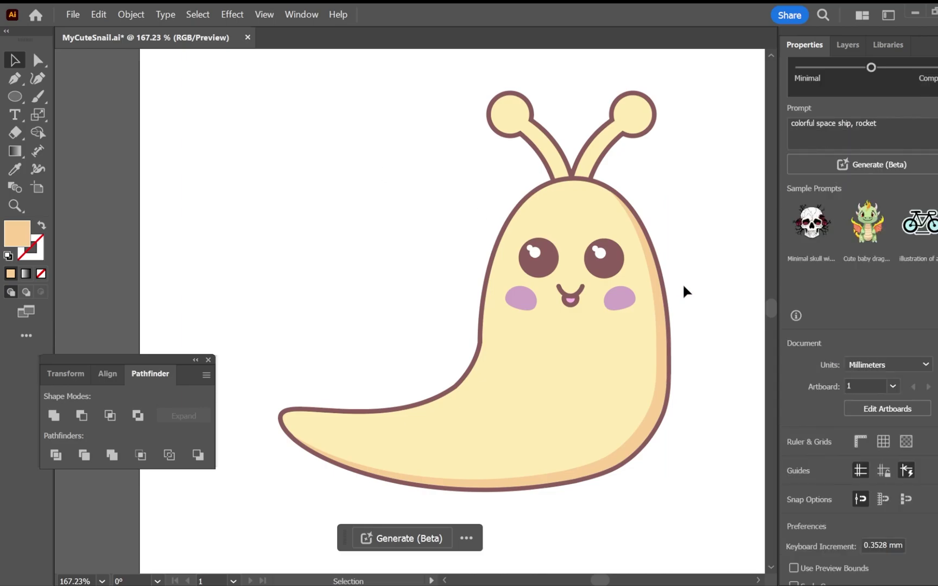
Save the snail document.
scroll(683, 286, up, 1)
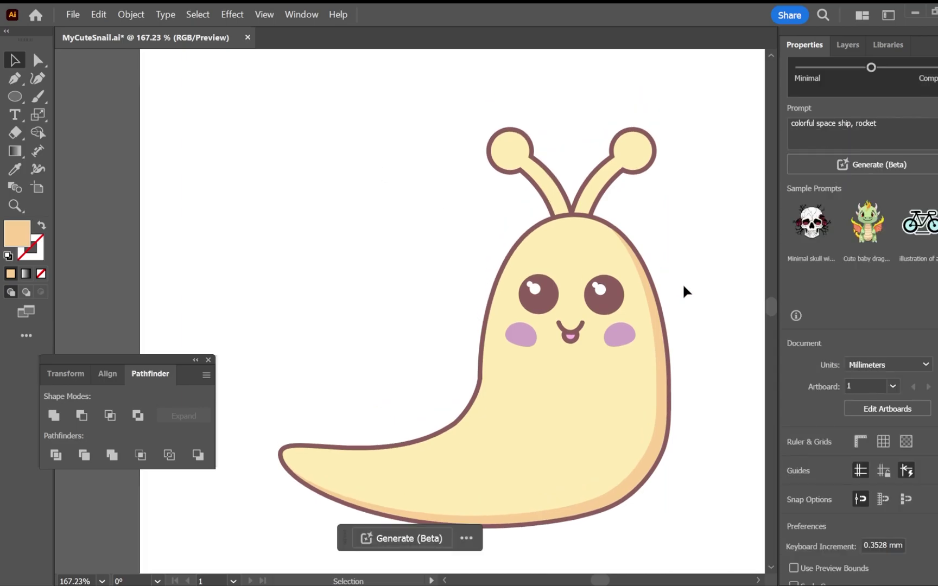
click(73, 14)
click(87, 111)
Draw a large circle over the snail's back for the shell, with the pink fill from the Snail color group and no stroke.
click(22, 100)
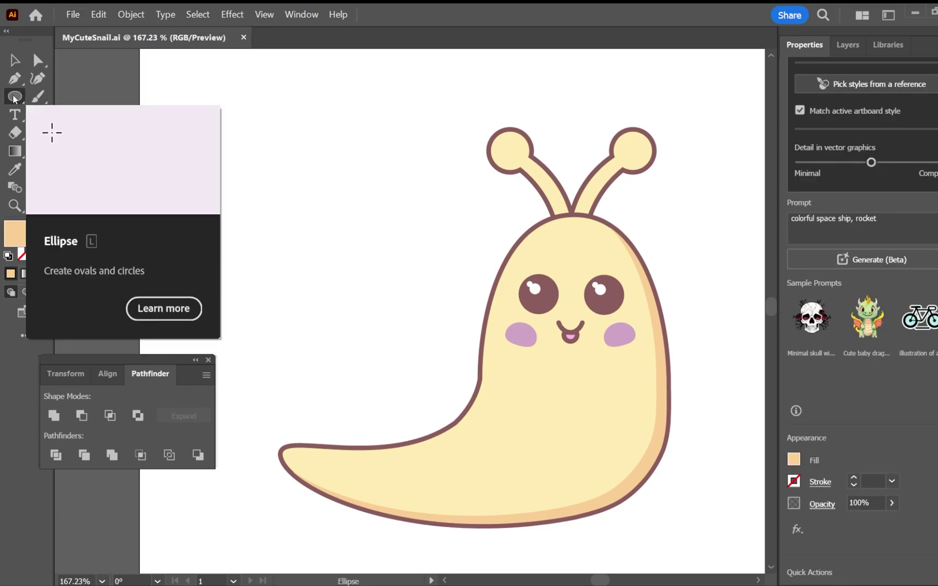
click(794, 461)
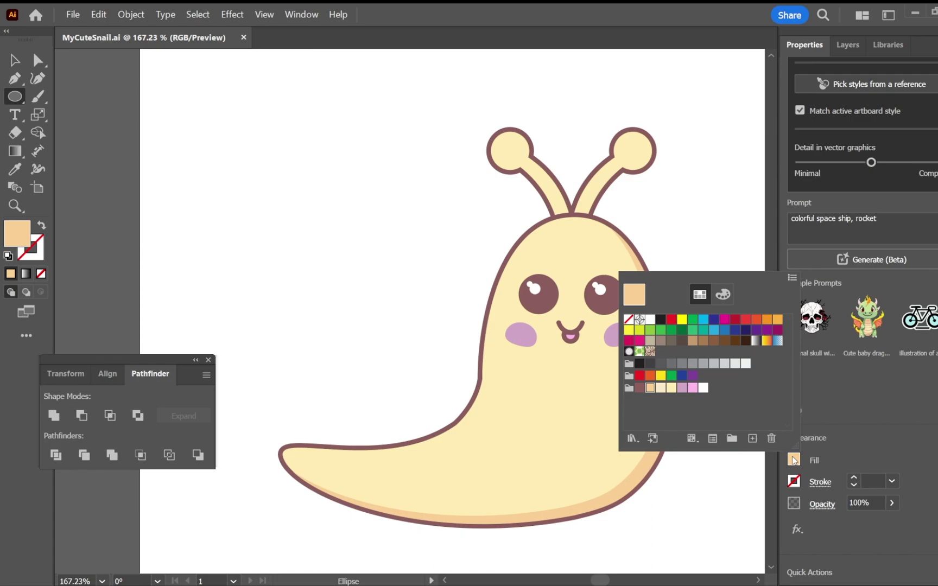
click(693, 388)
click(859, 456)
click(15, 206)
alt+click(488, 410)
alt+click(454, 379)
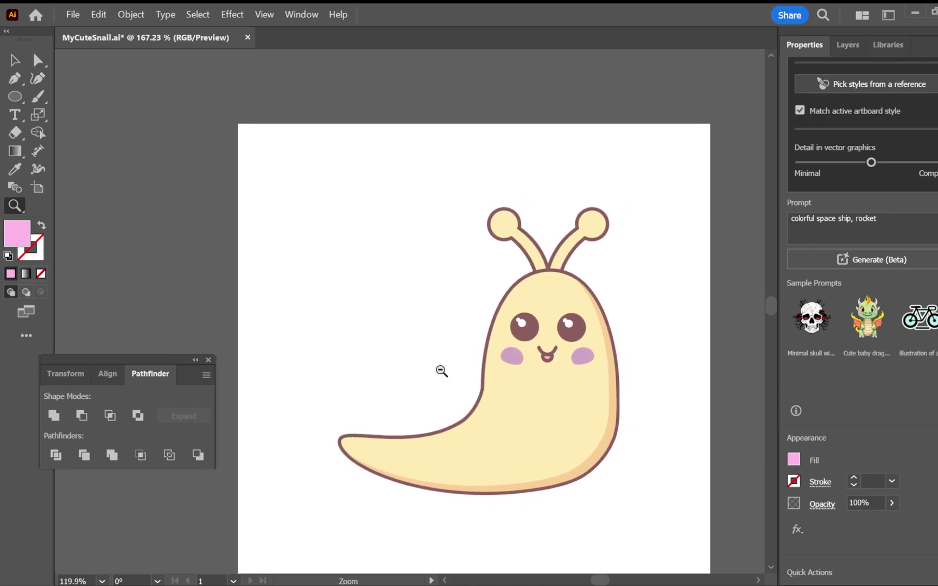
click(22, 103)
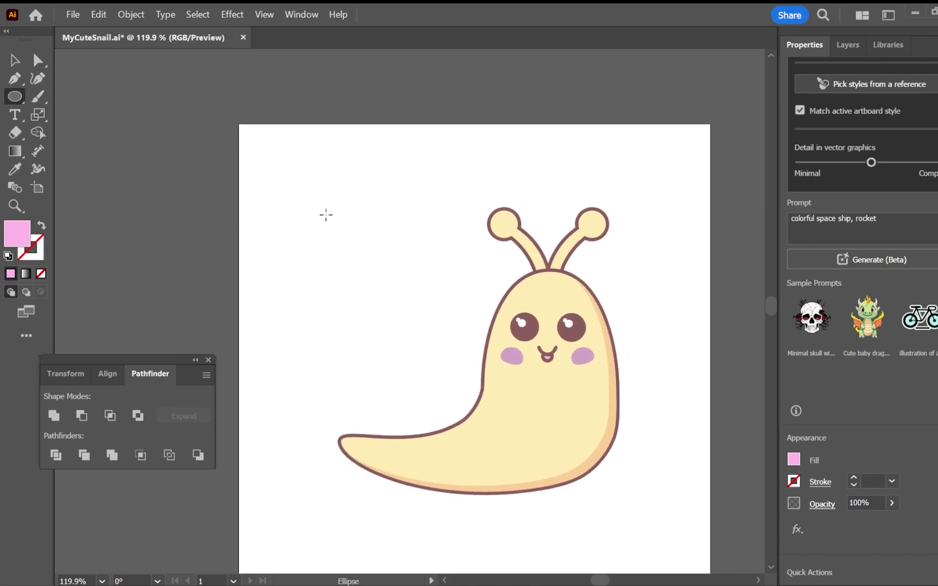
drag(304, 205, 541, 455)
drag(430, 330, 420, 339)
drag(545, 216, 559, 203)
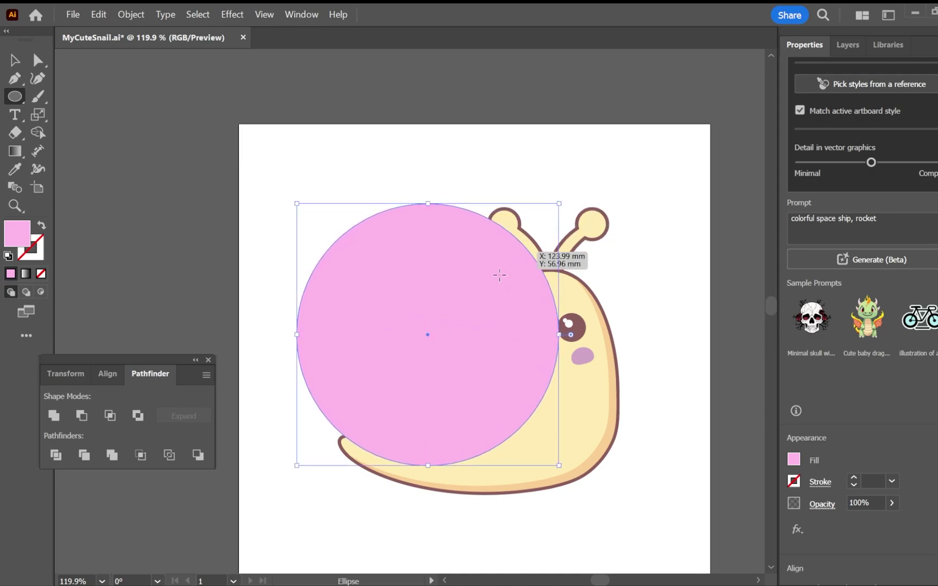
drag(426, 333, 425, 339)
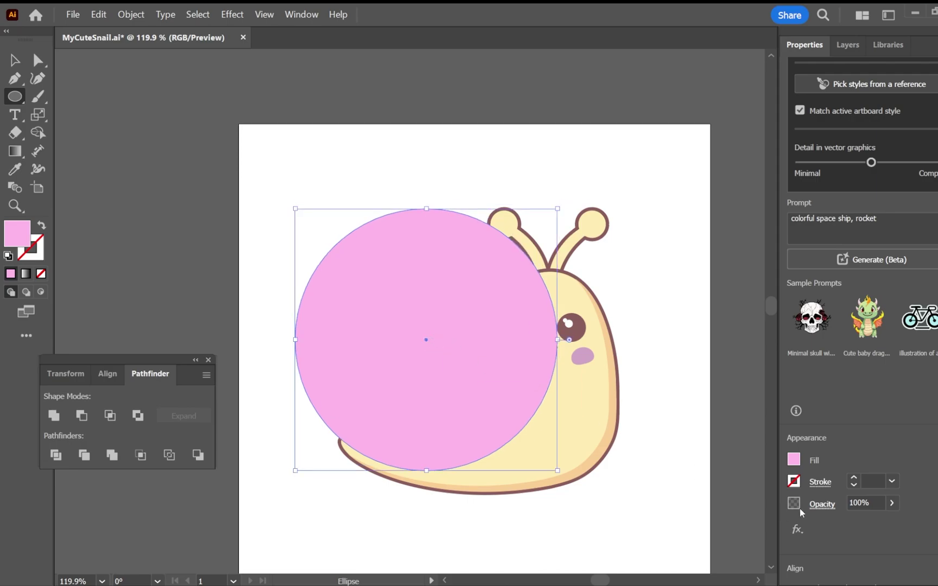
Give the pink shell circle a 4 pt brown stroke.
click(820, 484)
click(854, 479)
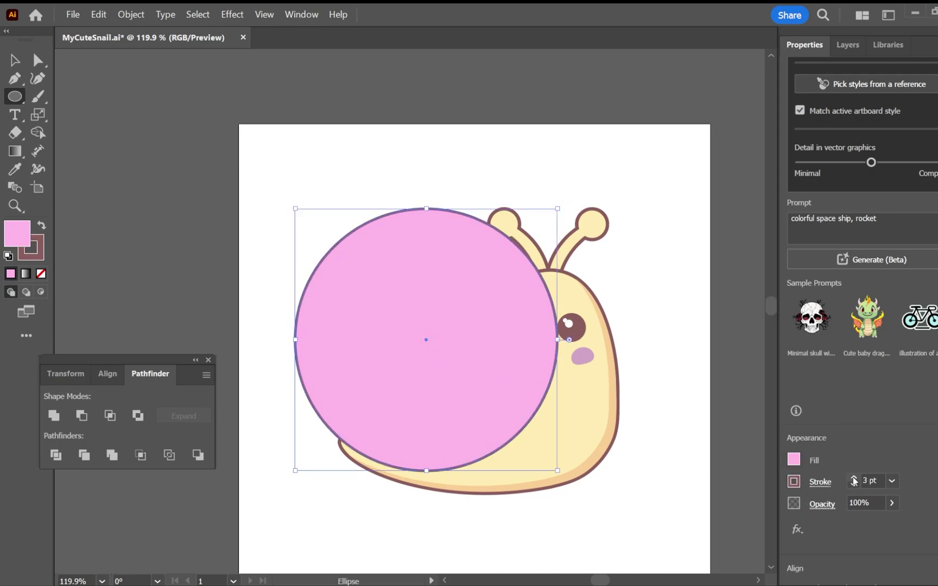
click(854, 478)
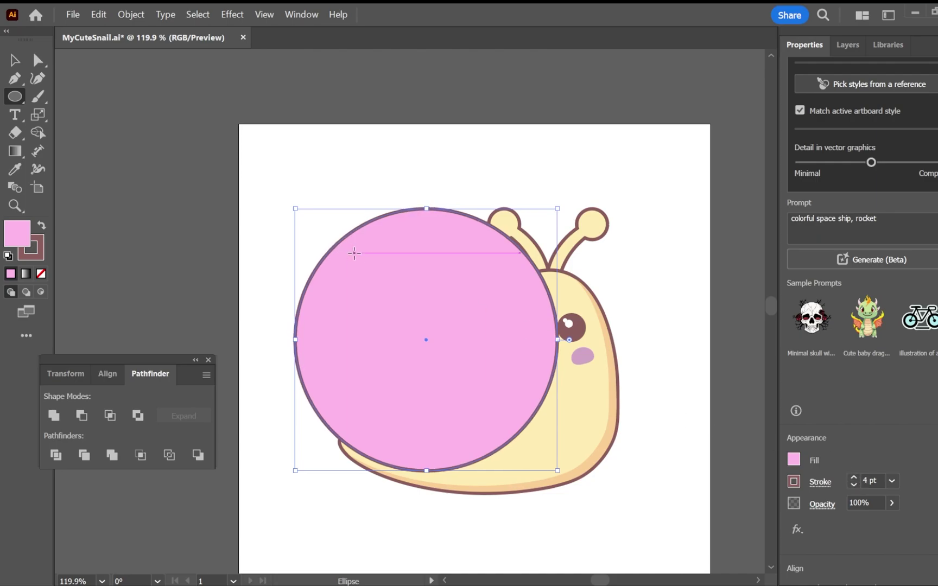
Send the pink shell circle behind the snail's body and antennae, shift it slightly to the right, and deselect it.
key(ctrl+bracketleft)
key(ctrl+bracketleft)
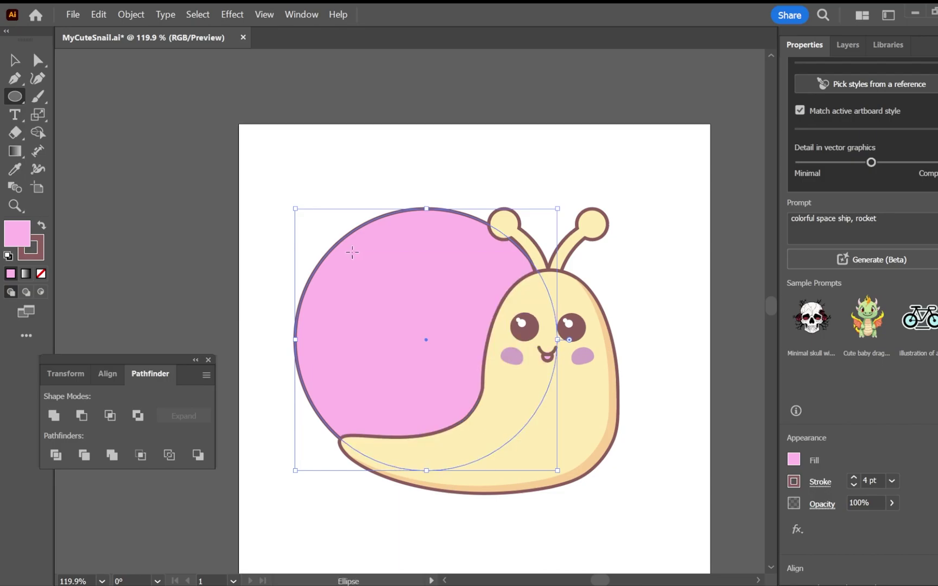
click(14, 59)
click(308, 158)
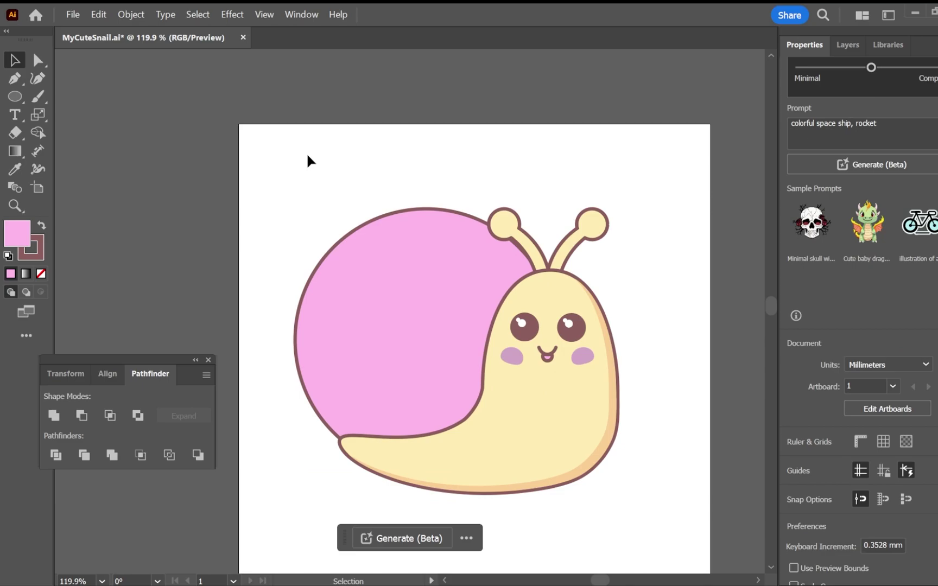
mouse_move(409, 310)
mouse_down()
mouse_move(424, 317)
mouse_move(423, 309)
mouse_up()
click(282, 179)
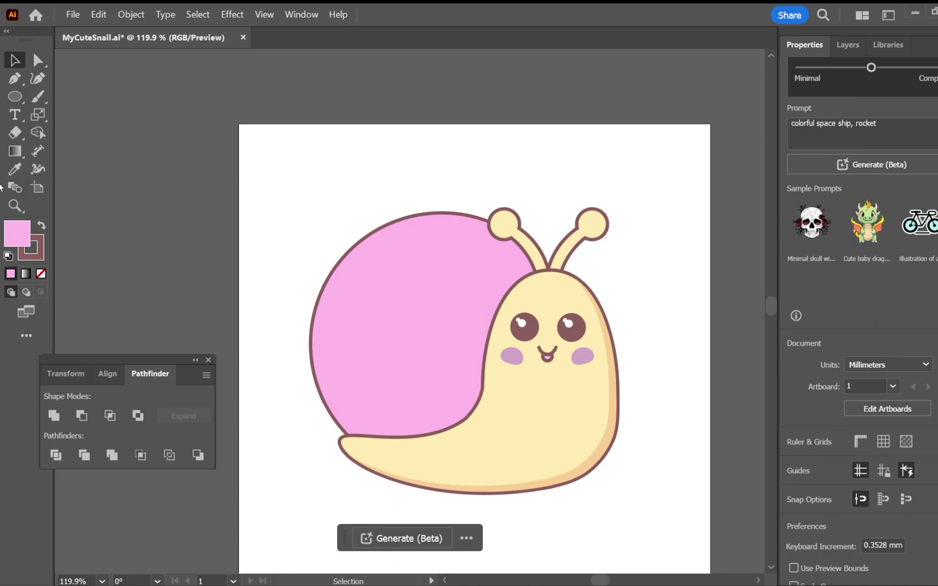
Draw a spiral about 82 mm wide and 81 mm high over the shell's upper-left area with the Spiral tool.
click(31, 311)
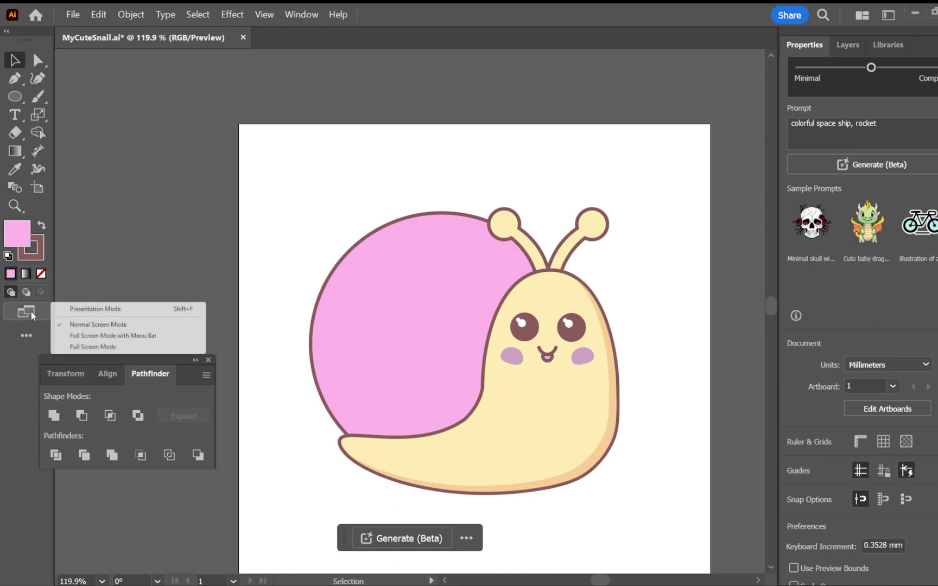
click(29, 336)
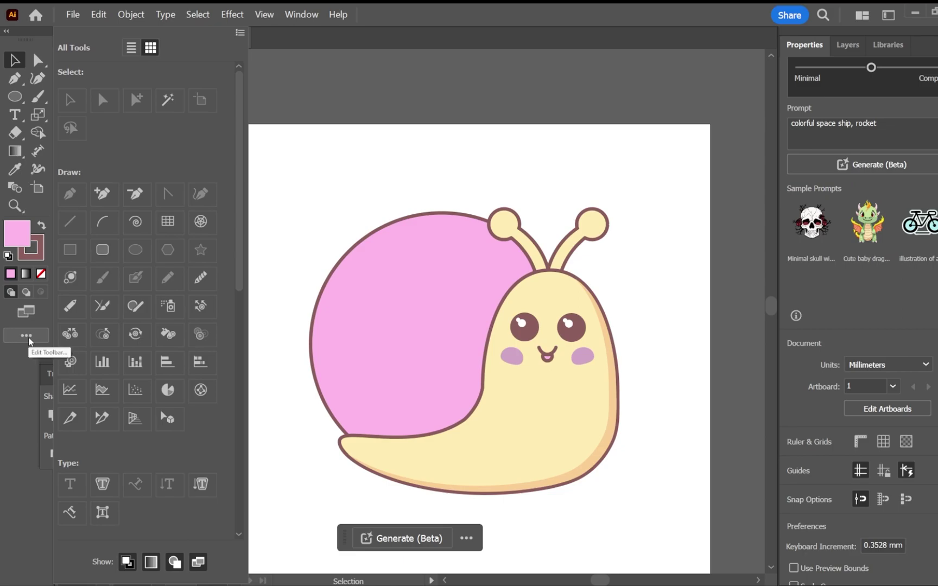
click(136, 223)
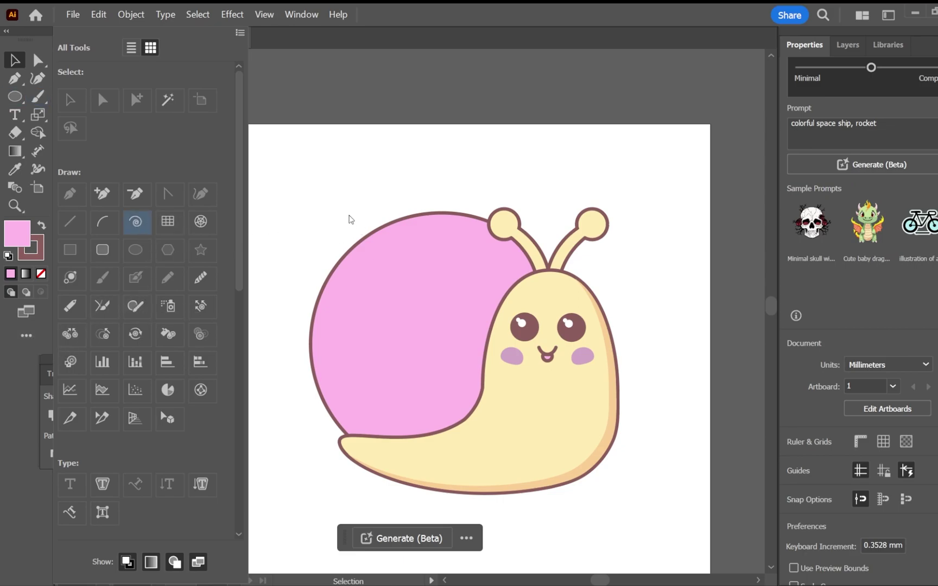
click(353, 228)
drag(354, 228, 435, 308)
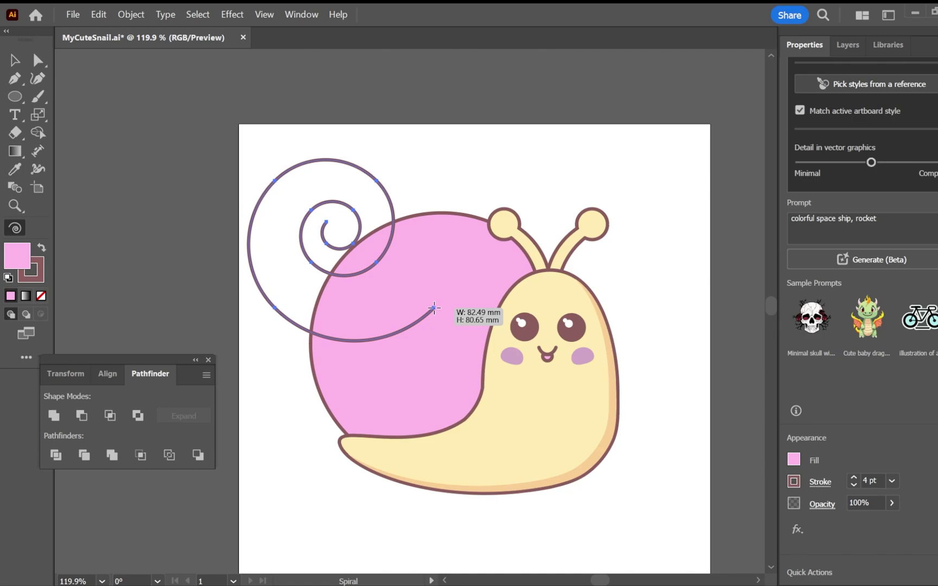
Move the spiral onto the shell, rotate it clockwise and shrink it so its outer end meets the body's edge.
drag(435, 307, 435, 308)
click(18, 62)
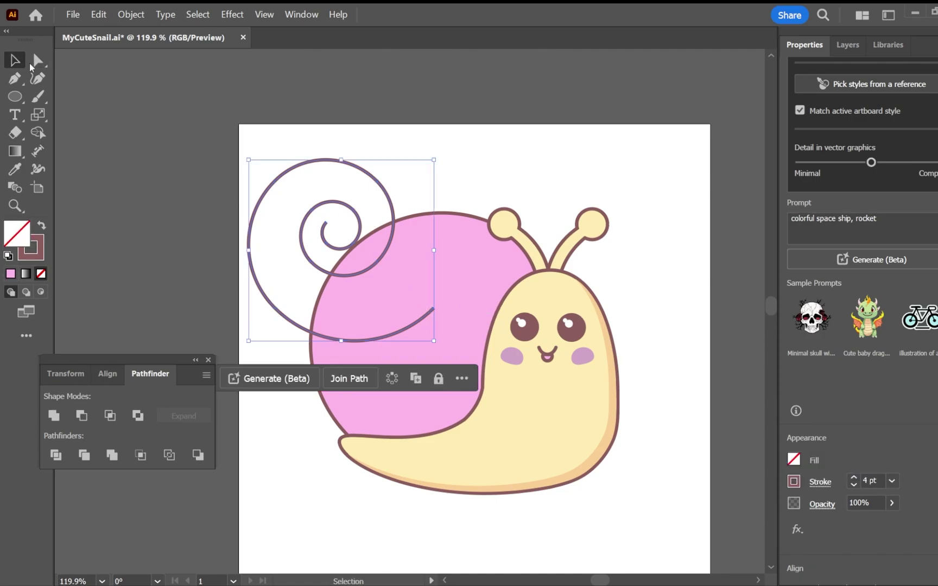
drag(352, 211, 395, 275)
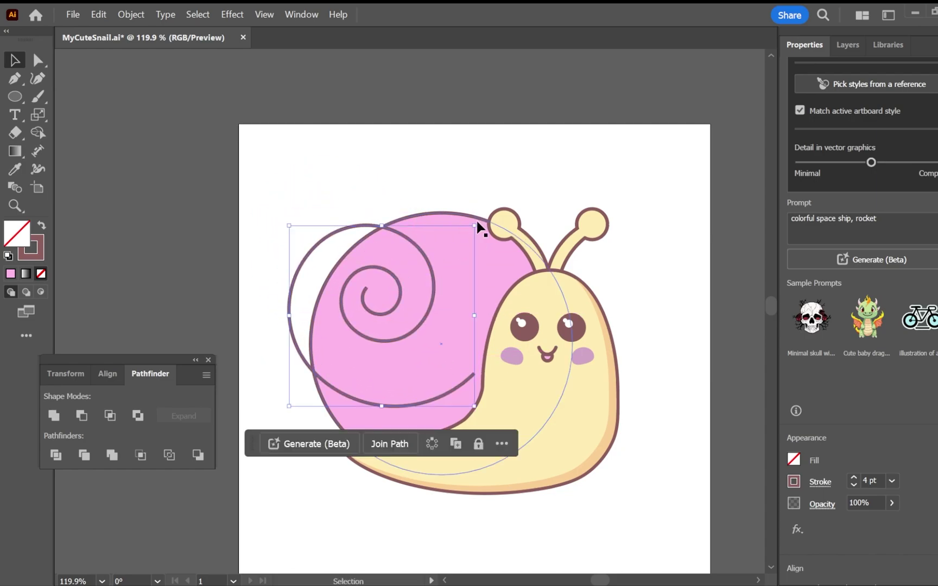
drag(475, 220, 488, 369)
drag(408, 277, 455, 297)
drag(368, 457, 449, 415)
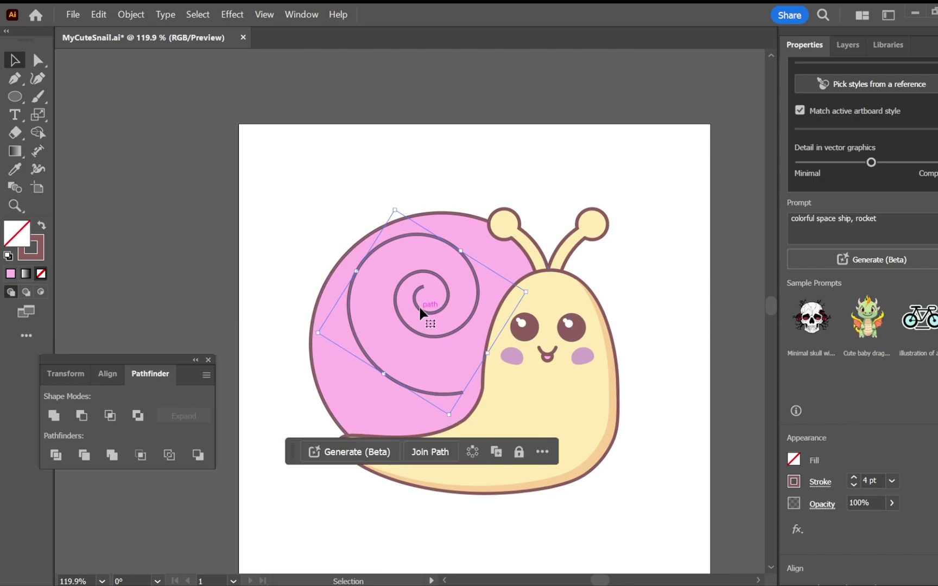
drag(419, 308, 403, 345)
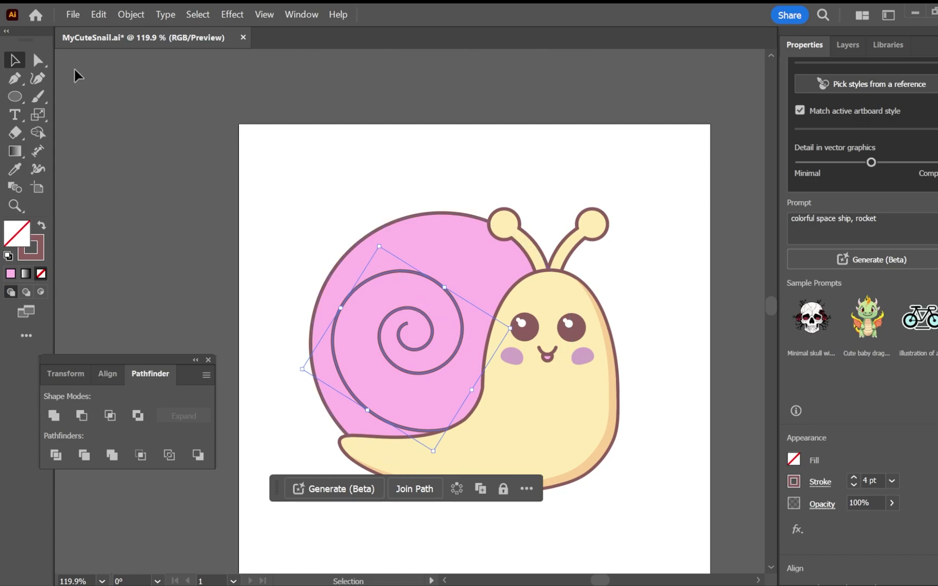
Adjust the spiral's anchor points with Direct Selection to widen its curves slightly and even out the spacing, and deselect it.
click(37, 61)
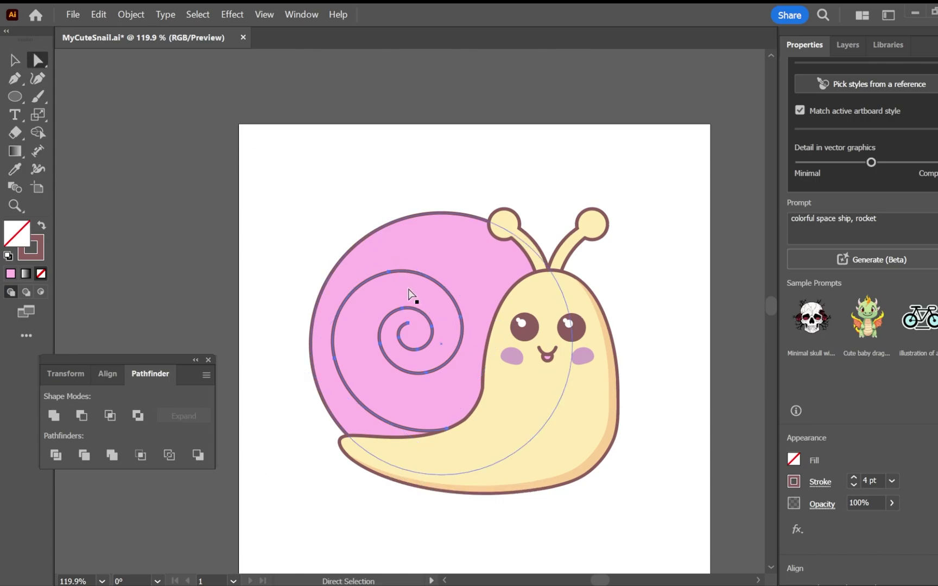
click(393, 278)
drag(390, 272, 390, 266)
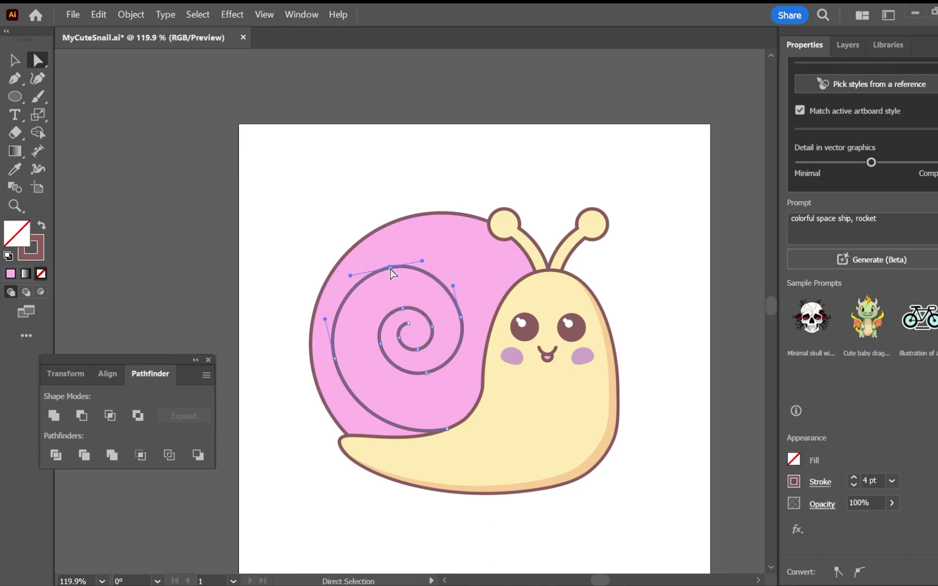
click(461, 318)
drag(462, 322, 465, 319)
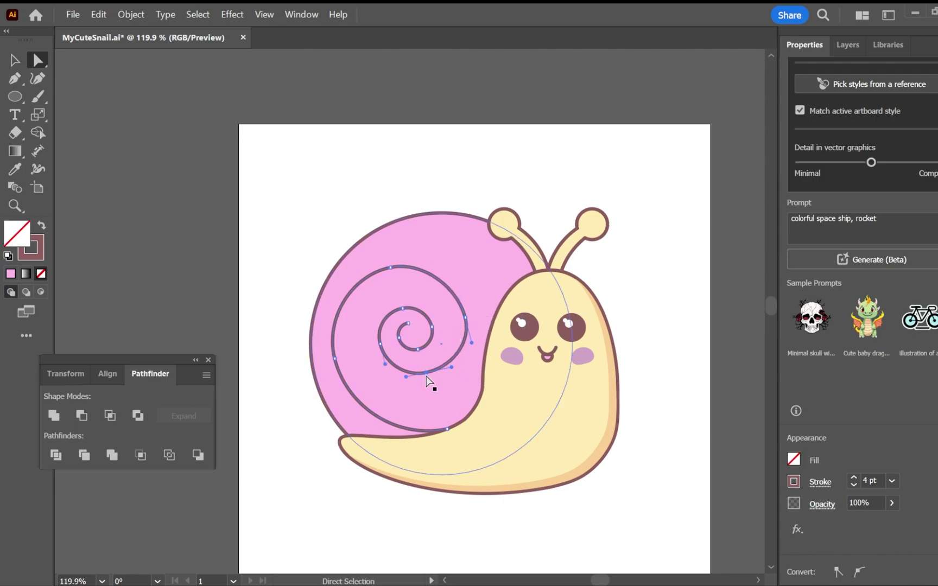
drag(426, 375, 377, 346)
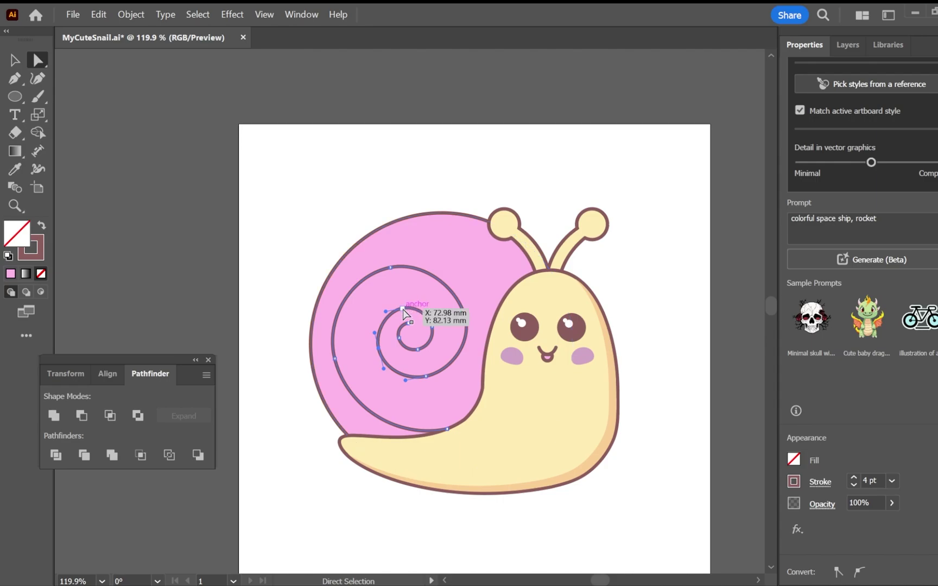
mouse_move(403, 308)
mouse_down()
mouse_move(407, 326)
mouse_move(417, 320)
mouse_up()
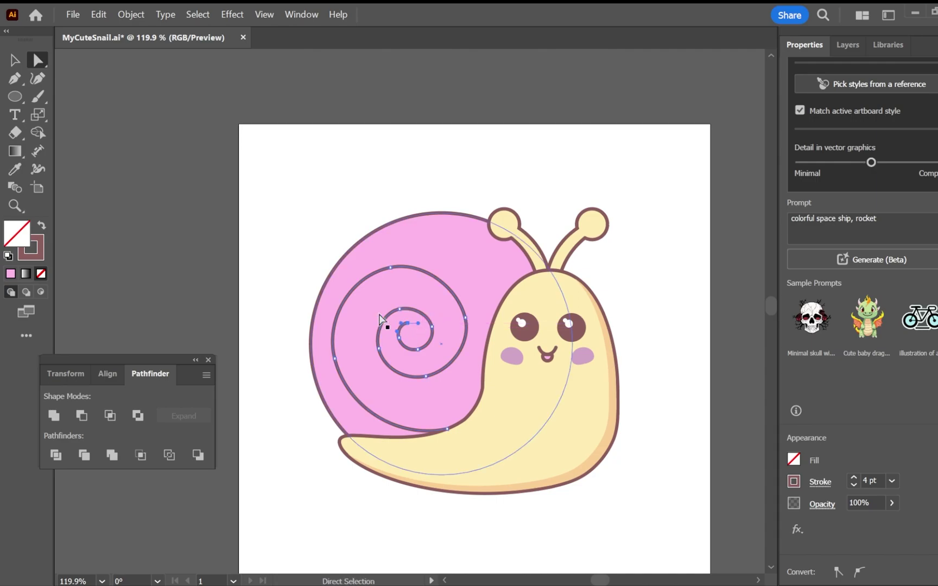
click(14, 60)
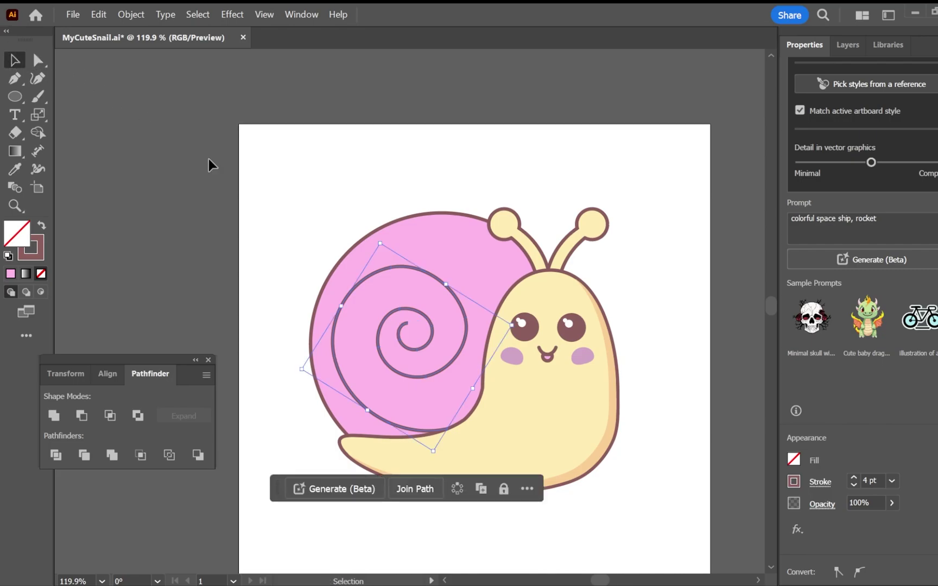
click(305, 207)
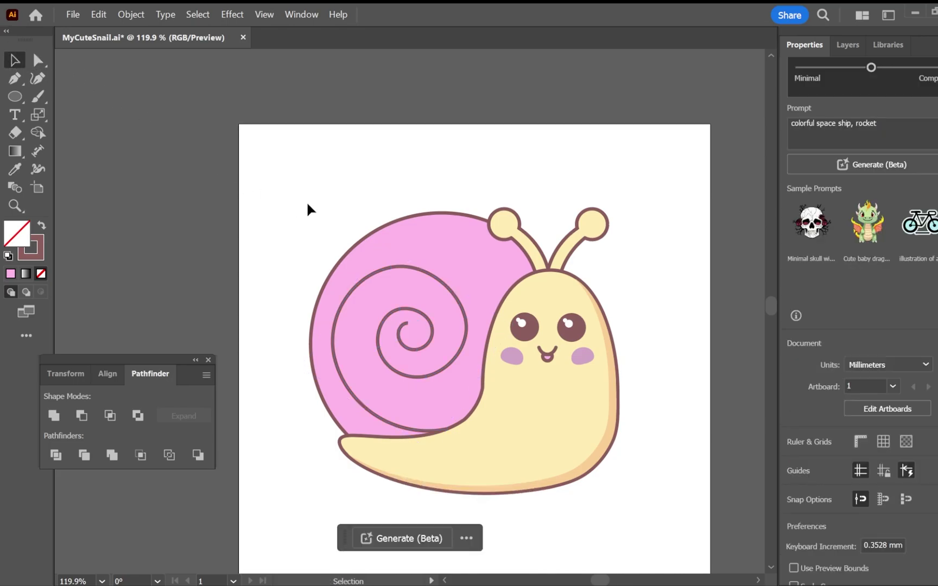
Draw a diagonal 4 pt white line without fill inside the shell's upper-left edge, using white from the Snail color group.
click(14, 96)
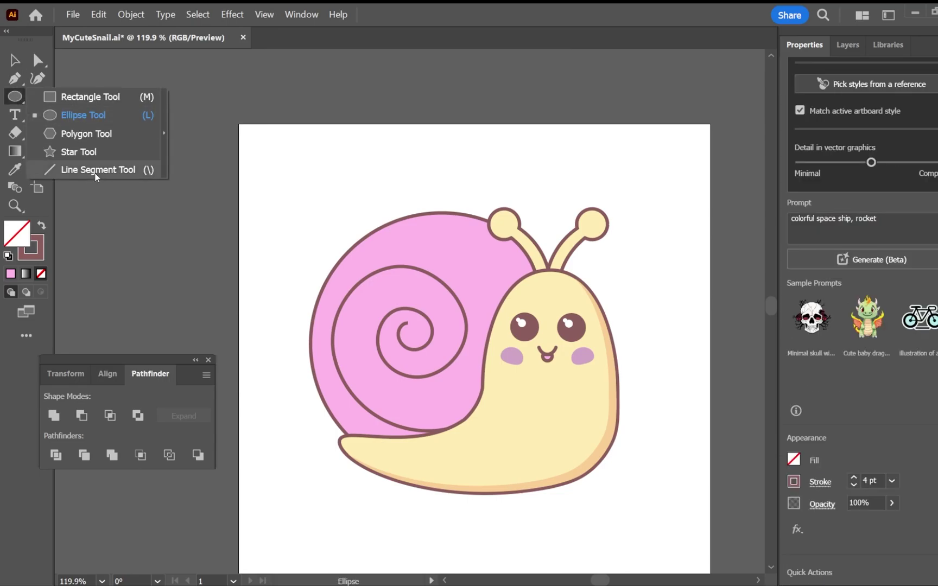
click(95, 170)
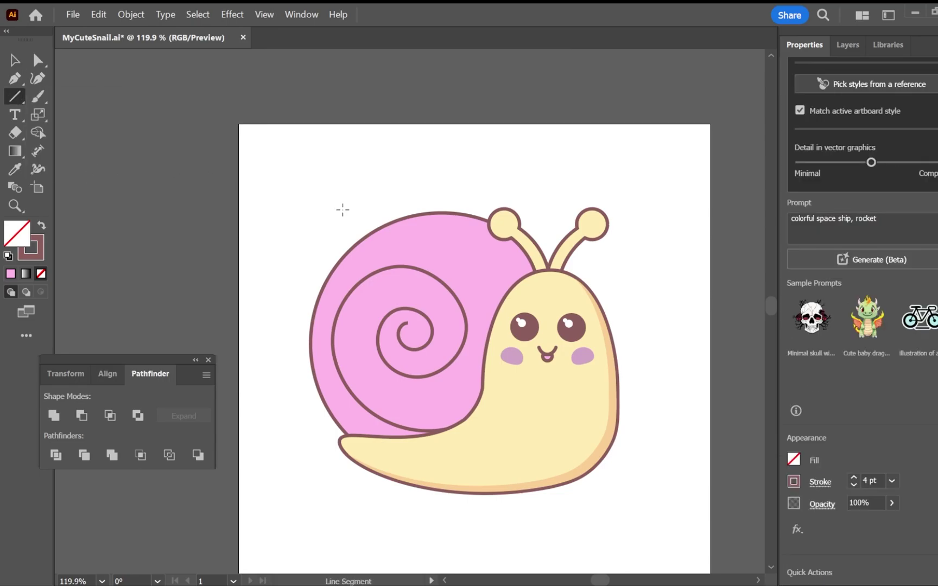
click(799, 485)
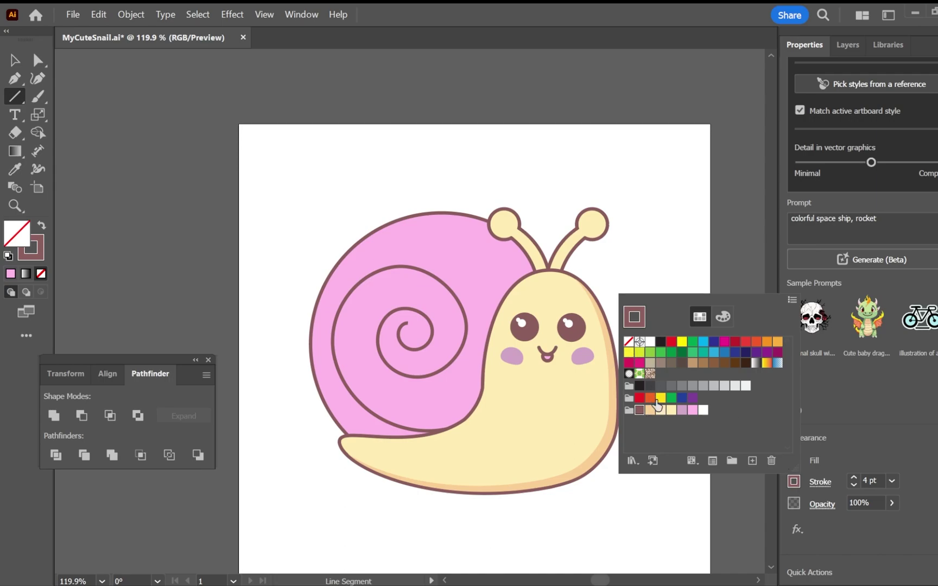
click(707, 411)
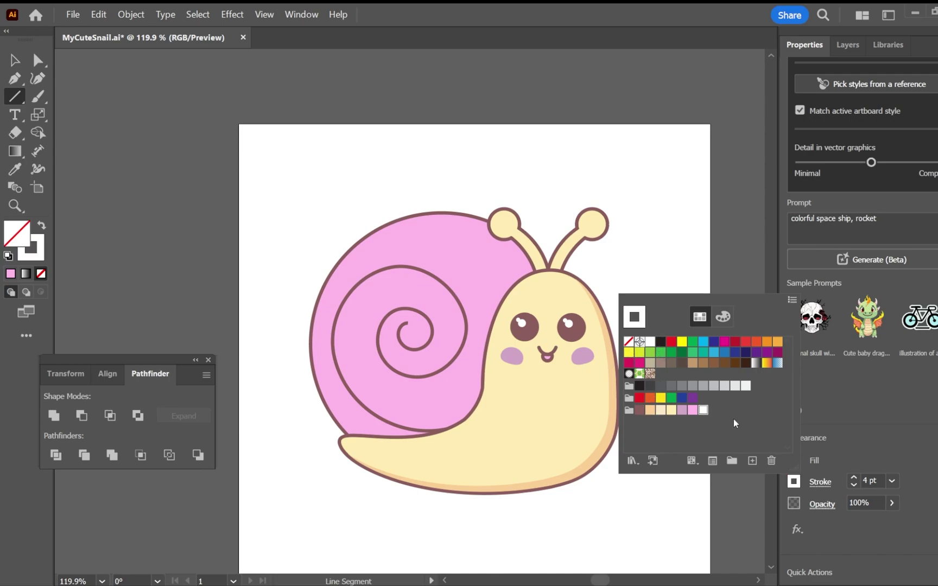
click(845, 430)
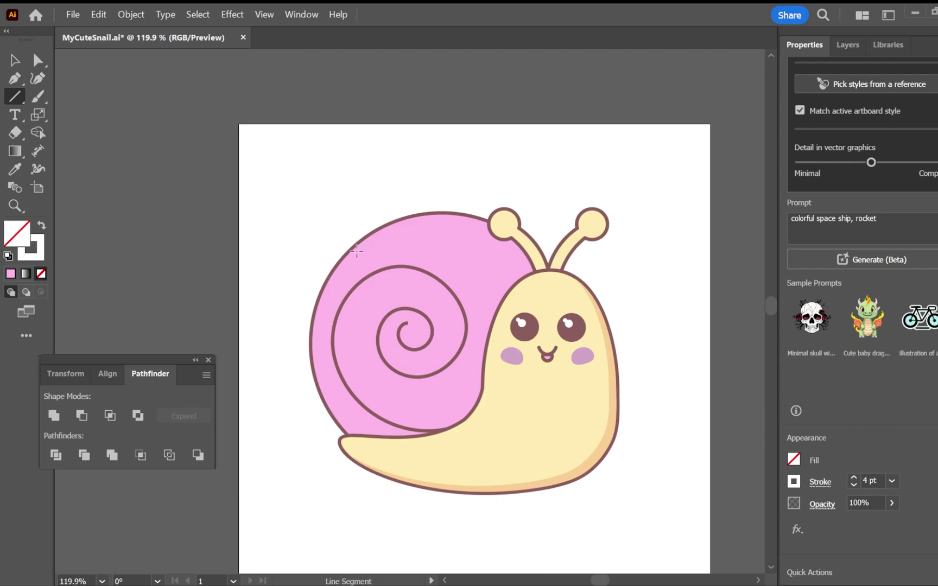
drag(357, 257, 423, 227)
Bend the white line into an arc following the shell's outline and give its stroke round caps.
click(38, 78)
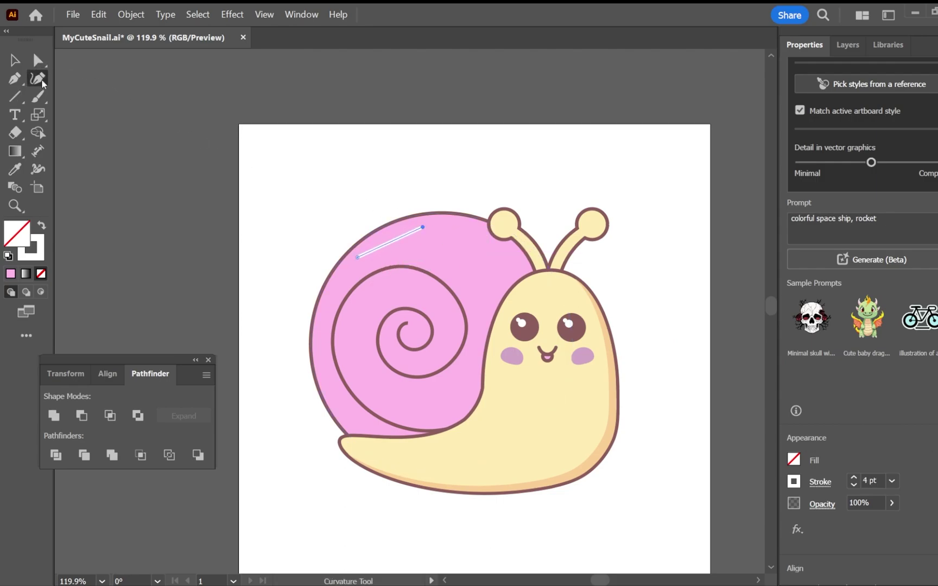
drag(386, 244, 383, 237)
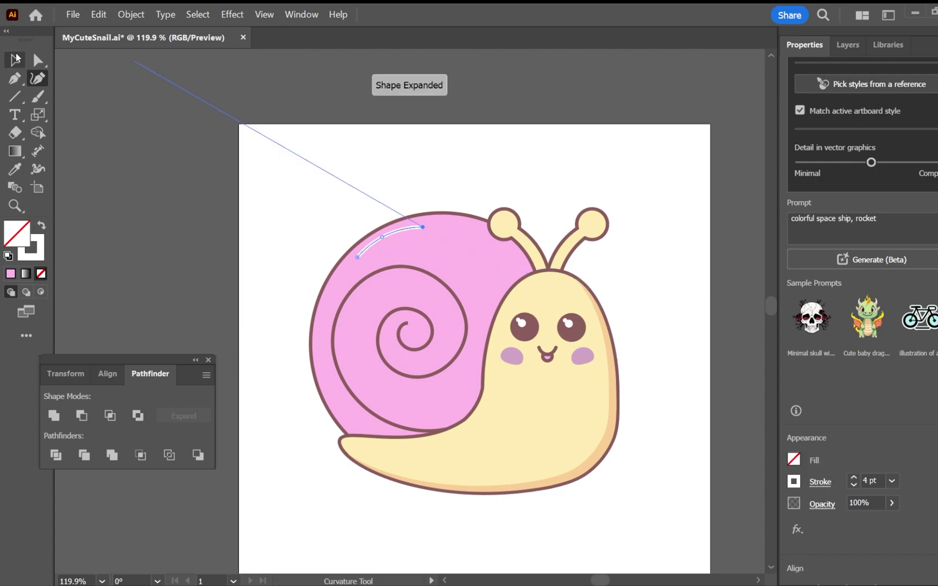
click(15, 57)
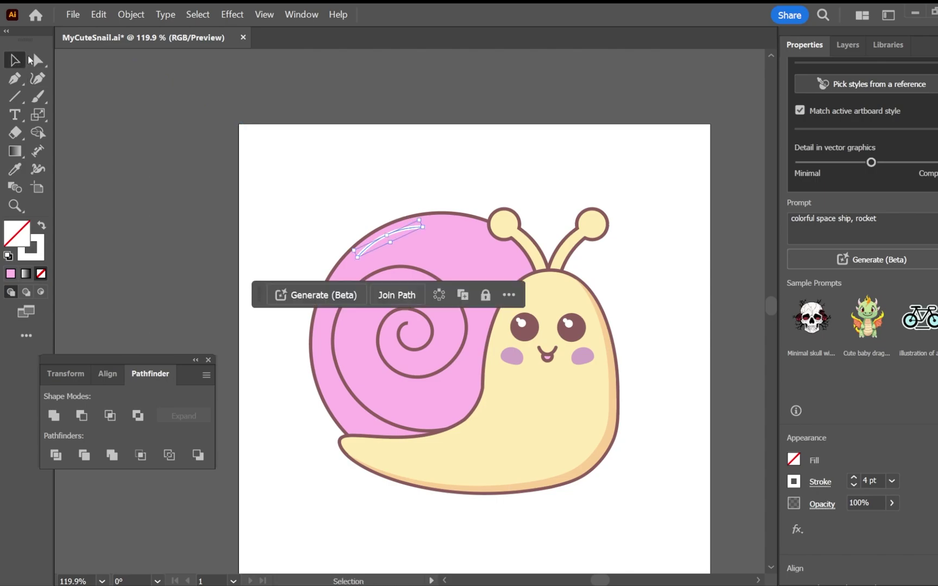
click(821, 482)
click(738, 264)
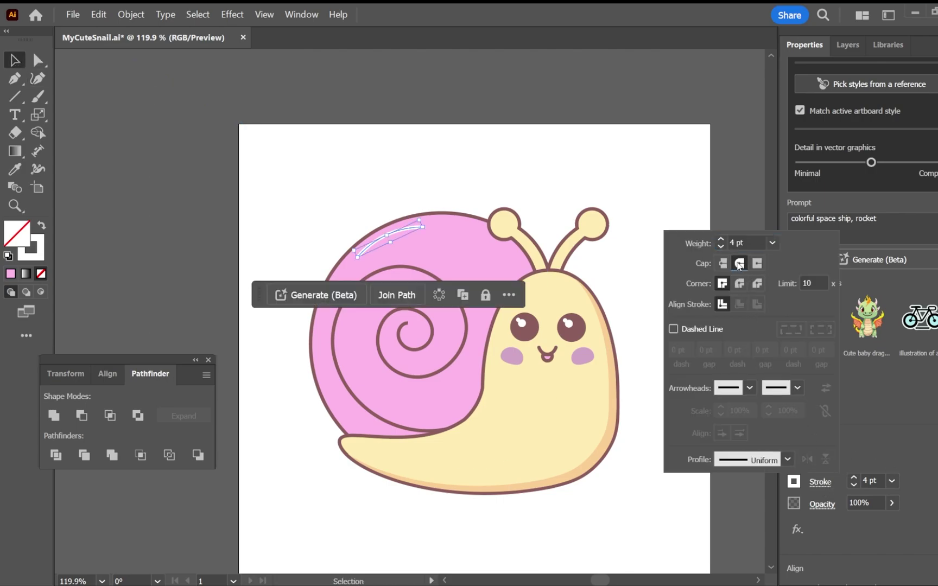
click(554, 168)
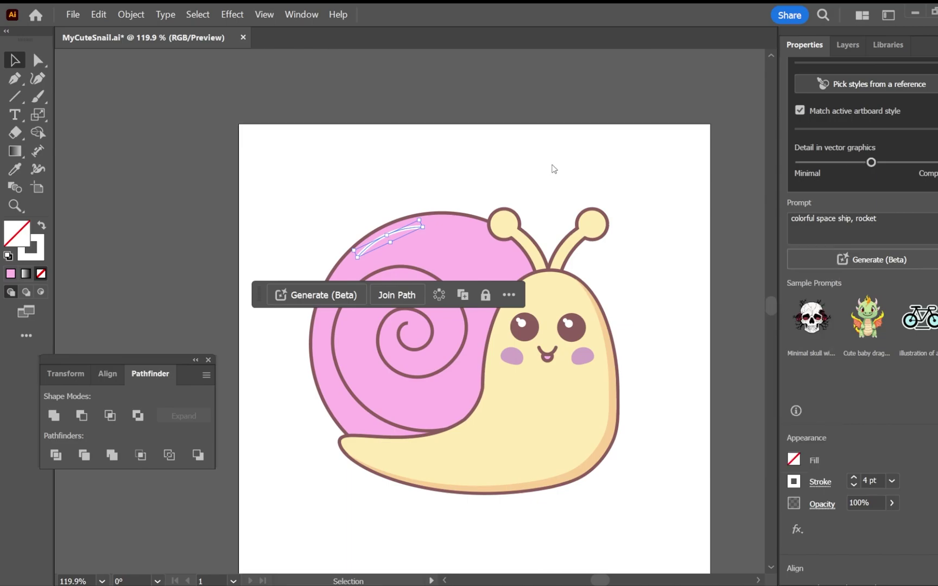
Shift the white highlight arc slightly up and right, closer to the shell's outline, and deselect it.
click(448, 168)
drag(383, 237, 434, 225)
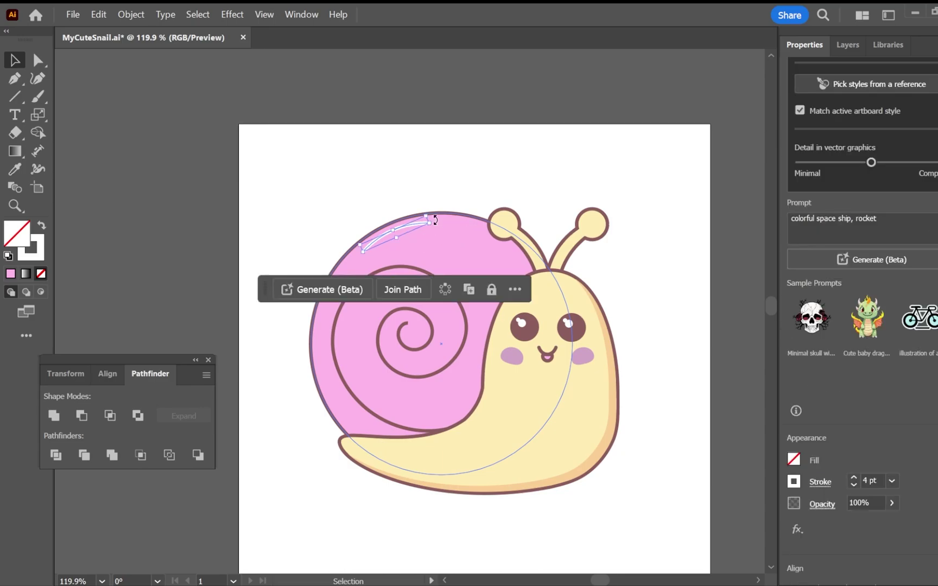
click(436, 182)
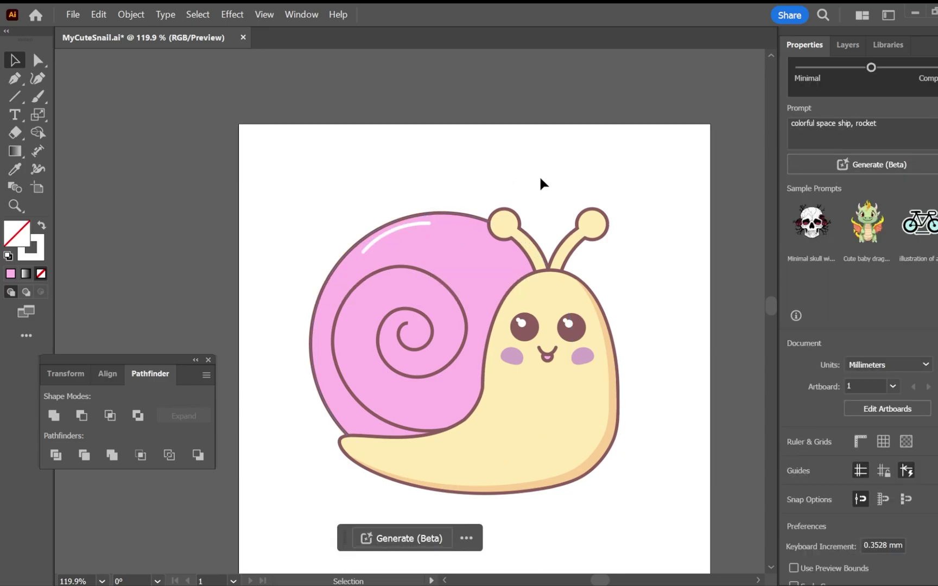
Move the entire snail slightly left and down on the artboard and save the document.
drag(665, 533, 263, 145)
drag(521, 387, 498, 391)
click(635, 358)
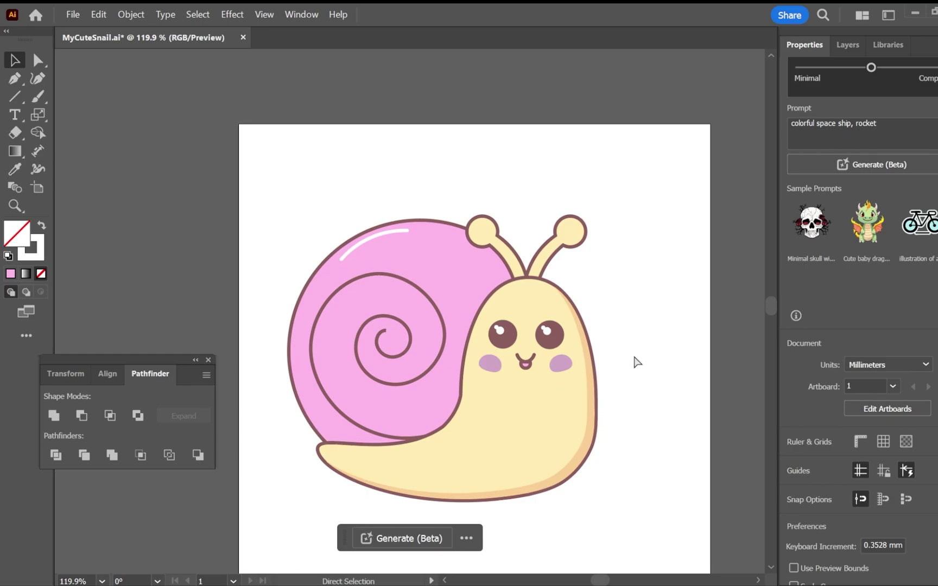
key(ctrl+s)
Draw a small circle above the shell's upper left with the pink fill from the Snail color group and no stroke.
drag(8, 97, 72, 118)
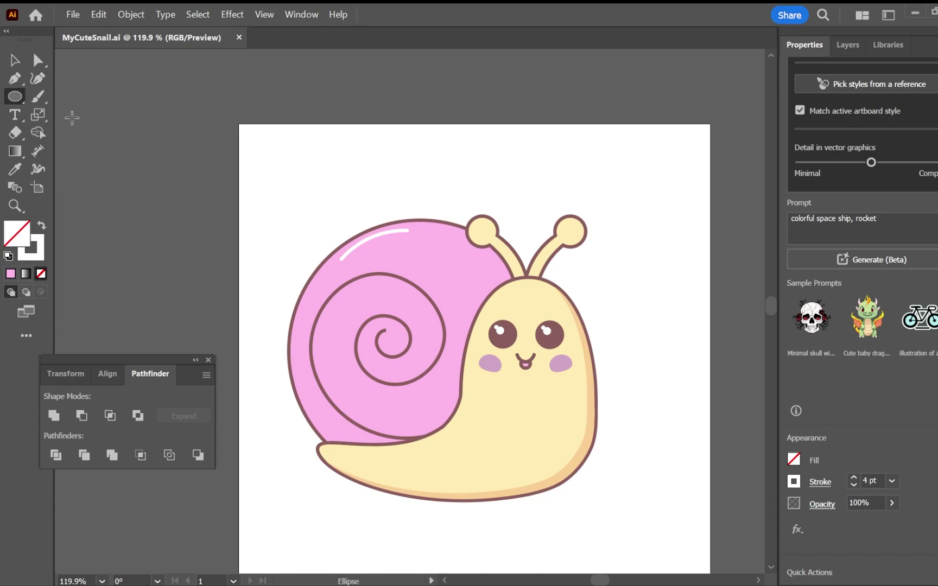
click(795, 461)
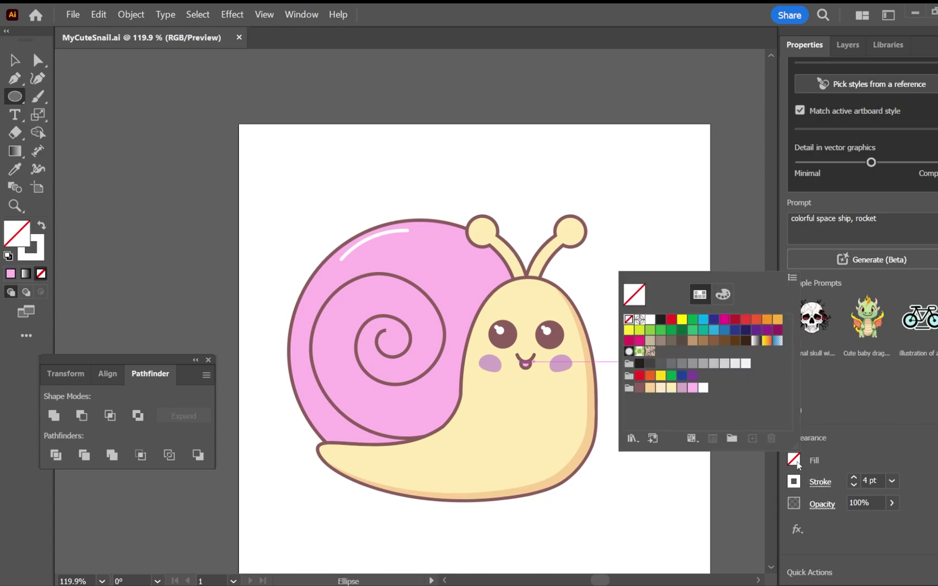
click(693, 388)
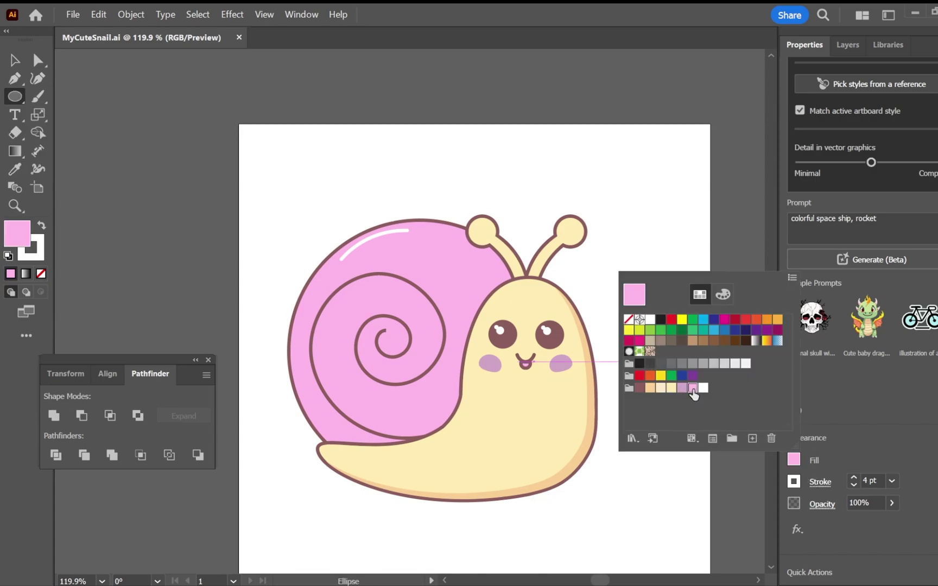
click(855, 486)
click(854, 486)
click(854, 486)
click(855, 486)
click(855, 486)
click(854, 486)
click(855, 486)
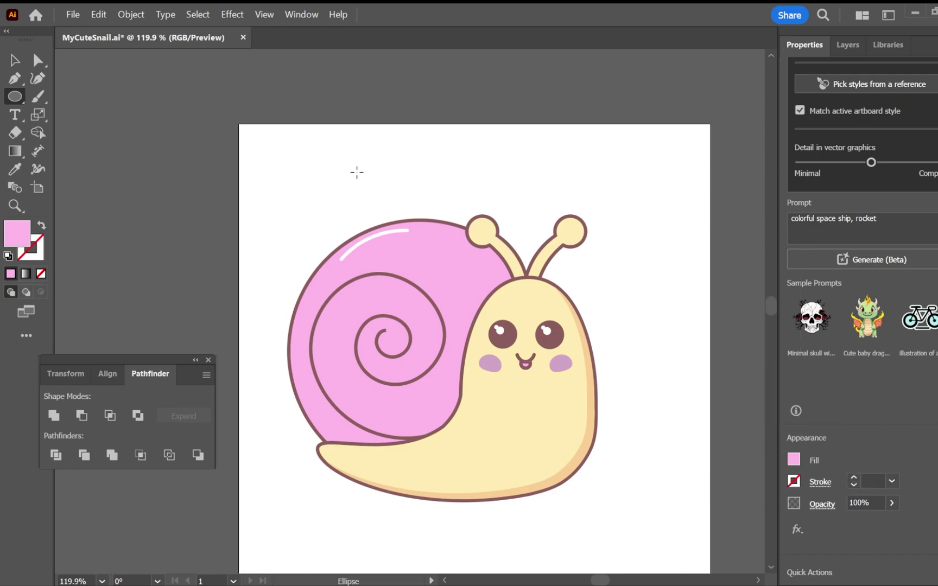
drag(290, 159, 321, 190)
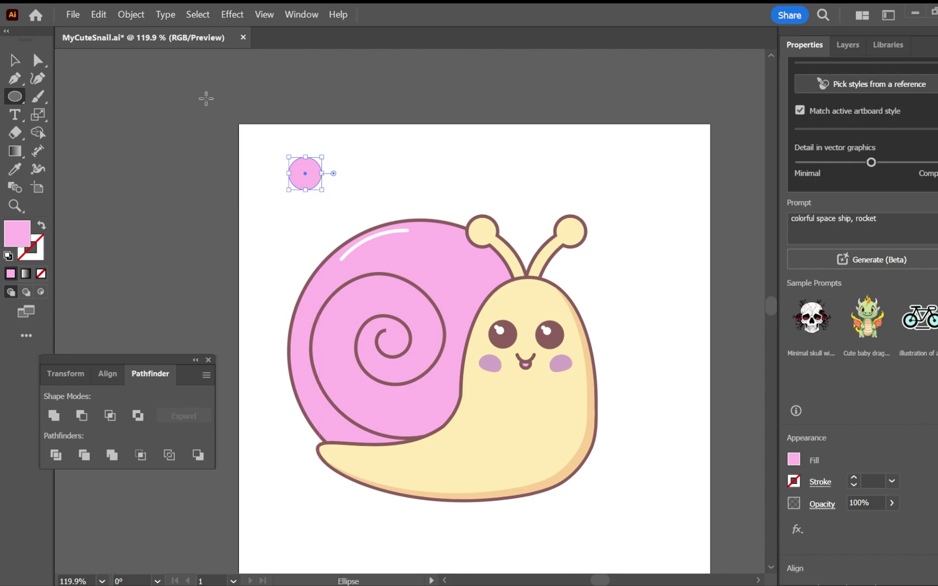
Apply a Radial repeat to the small pink circle to form a flower.
click(131, 17)
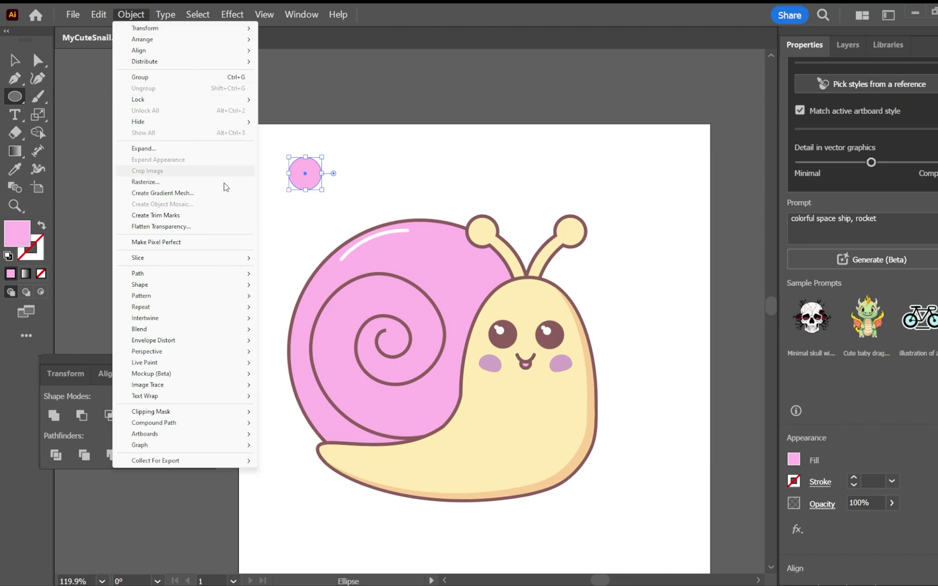
mouse_move(216, 312)
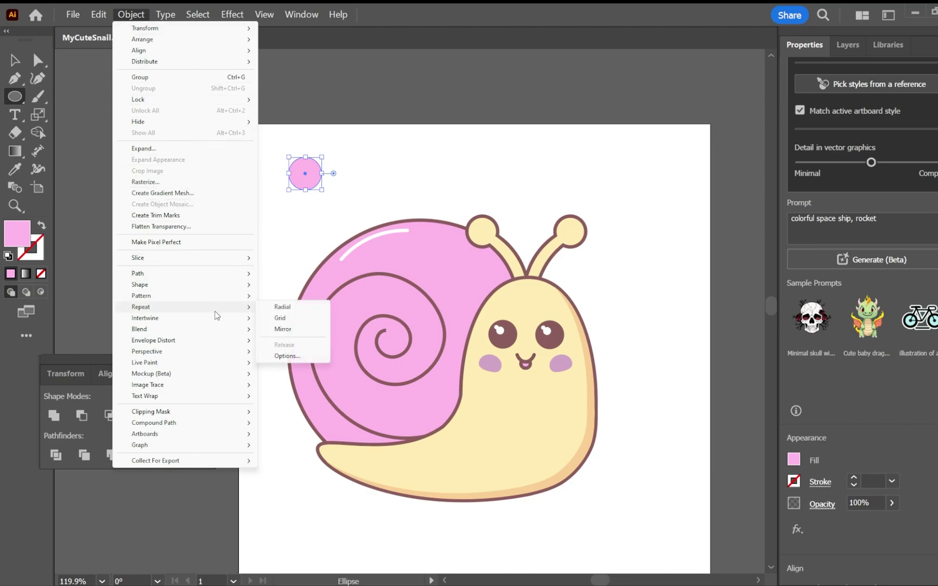
click(282, 308)
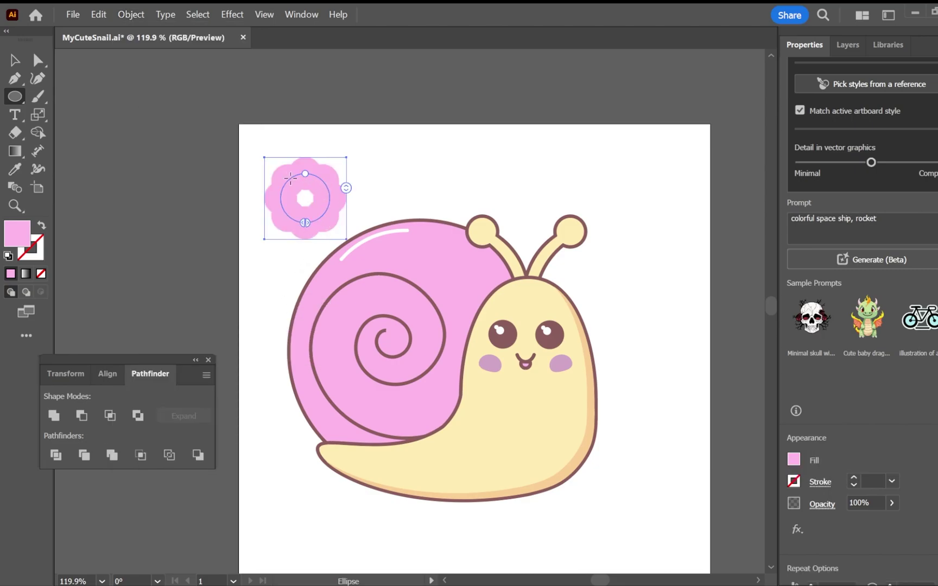
Move the pink flower onto the head's upper-right edge beneath the right antenna and rotate it slightly.
click(15, 60)
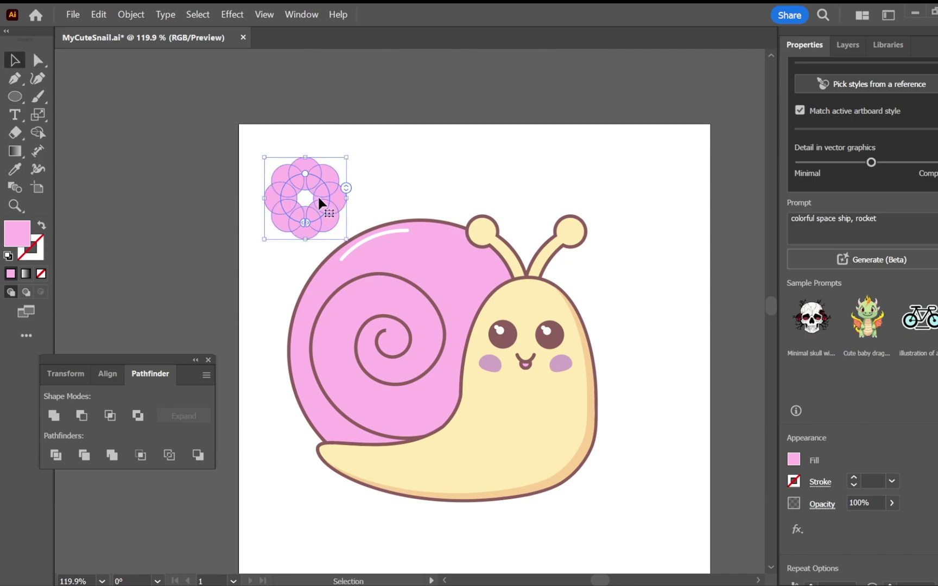
drag(321, 197, 606, 290)
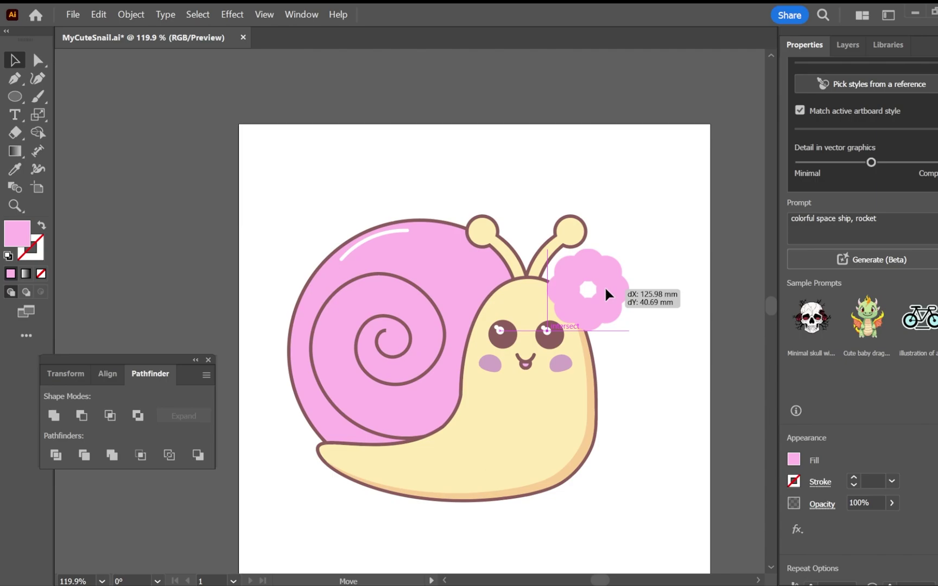
drag(606, 290, 591, 266)
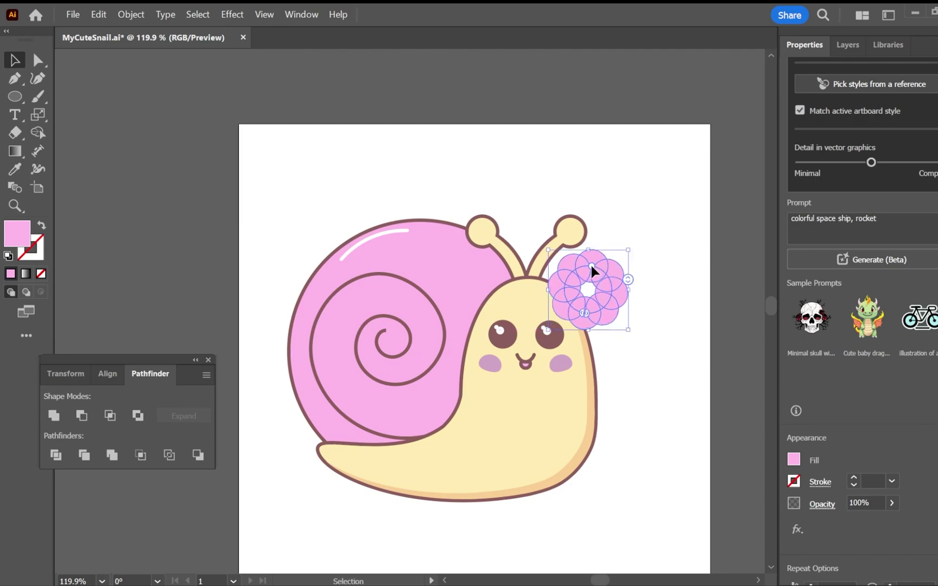
Expand the pink radial repeat flower and unite its overlapping petals into a single shape.
drag(585, 311, 624, 283)
click(649, 292)
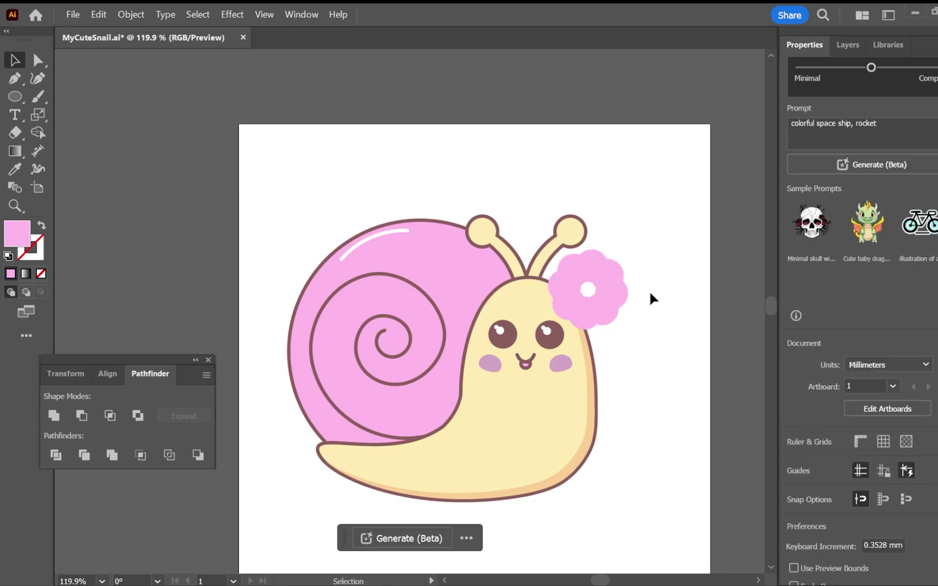
click(603, 285)
click(131, 15)
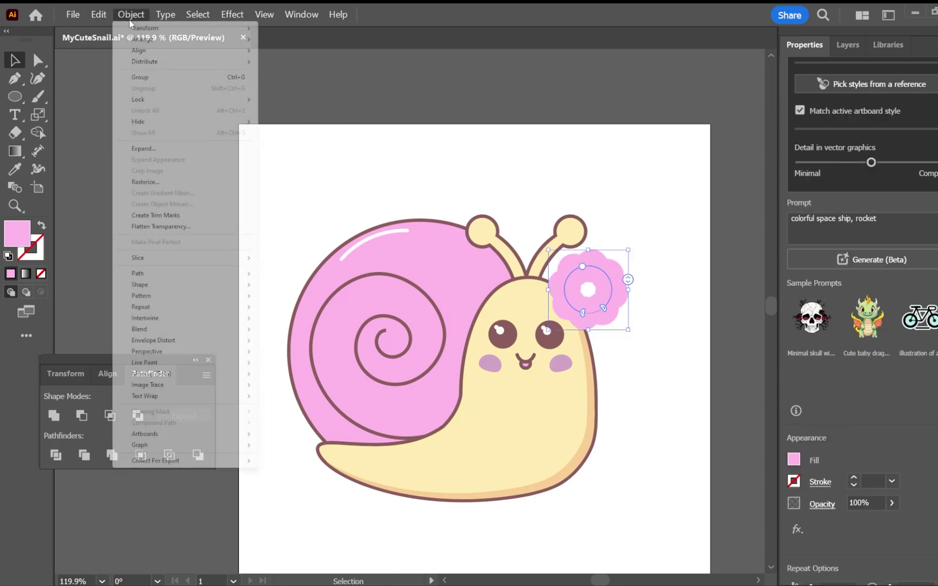
click(143, 148)
click(476, 425)
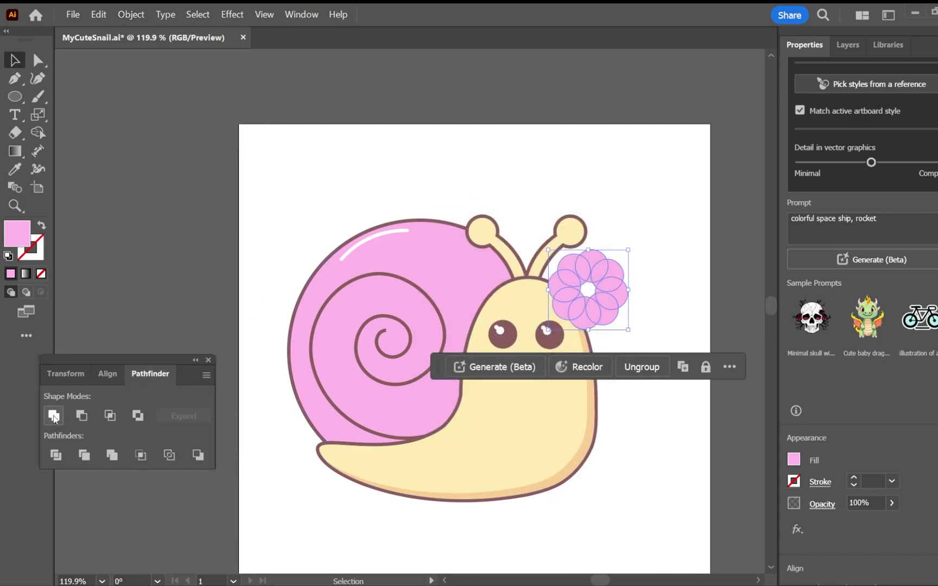
click(54, 415)
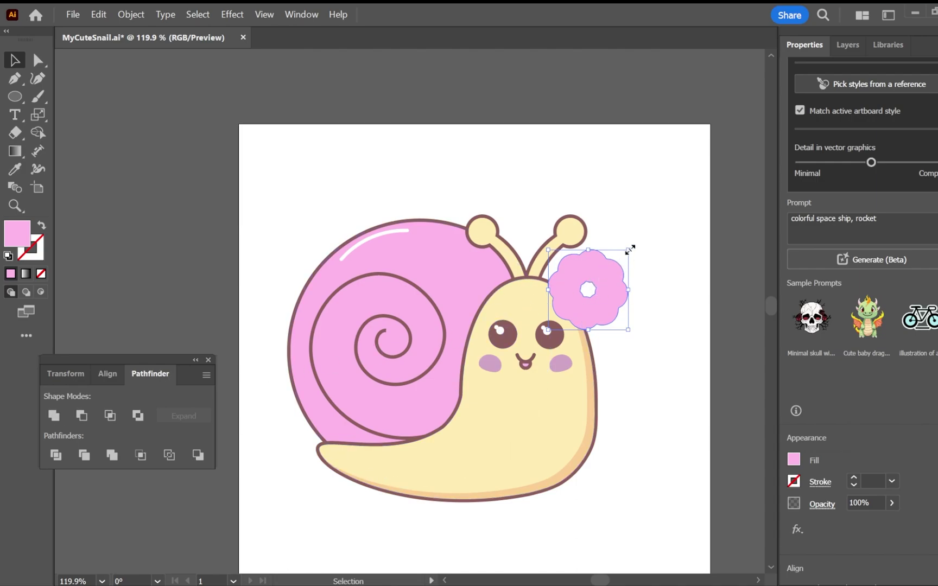
Scale the united pink flower down slightly and nudge it upward on the head's upper-right edge.
drag(629, 249, 617, 266)
click(622, 312)
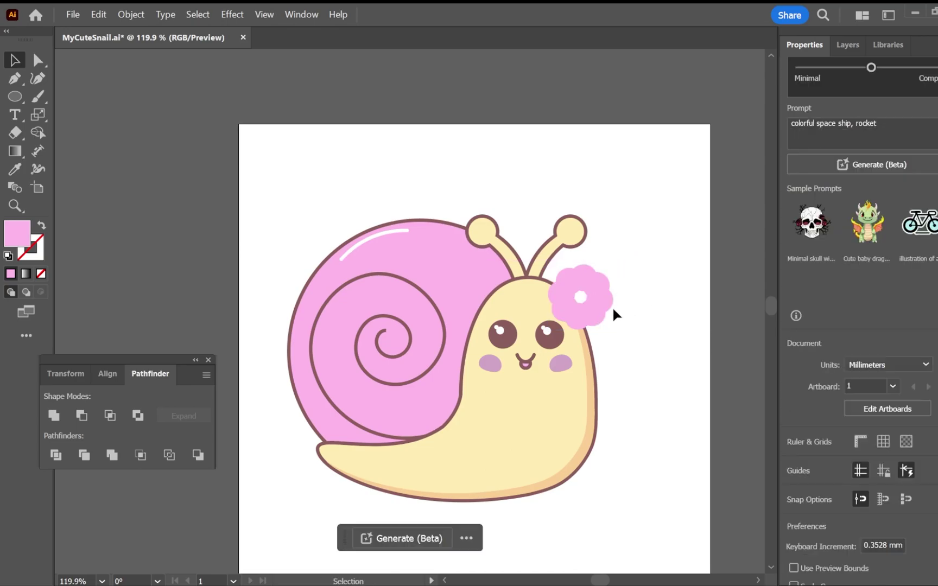
drag(583, 316, 585, 310)
click(664, 297)
Give the pink flower a 4 pt stroke in the brown used for the snail's outlines.
click(603, 308)
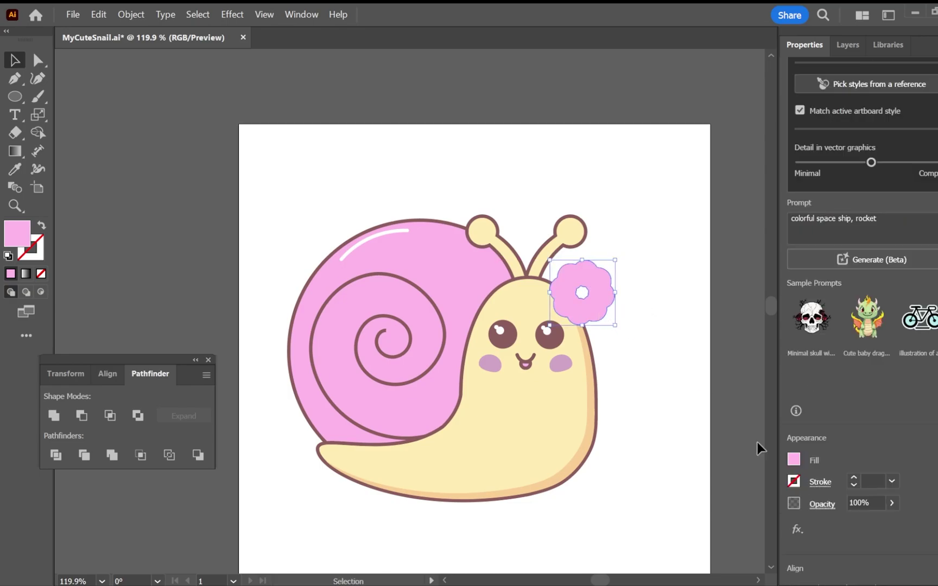
click(796, 483)
click(640, 411)
click(855, 478)
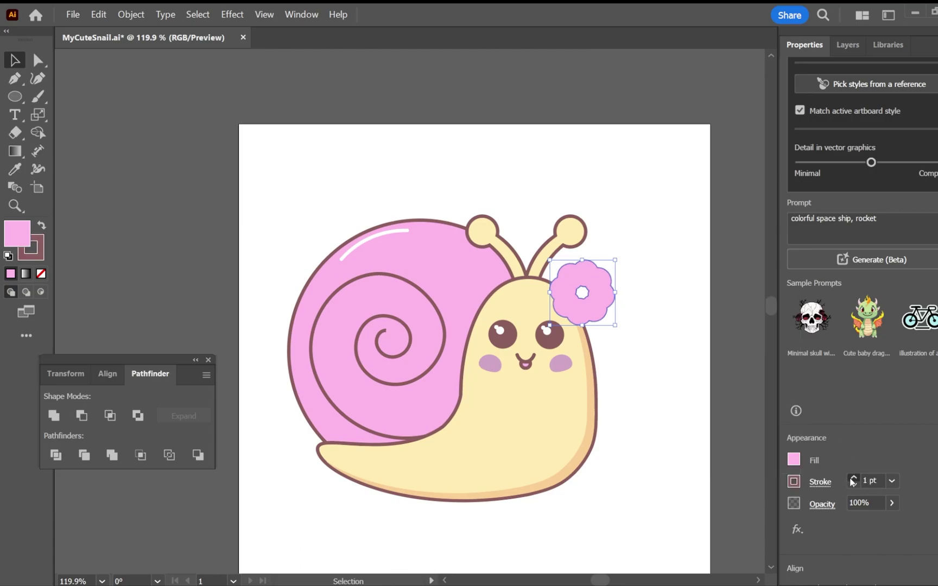
click(855, 477)
click(854, 477)
click(854, 477)
click(629, 357)
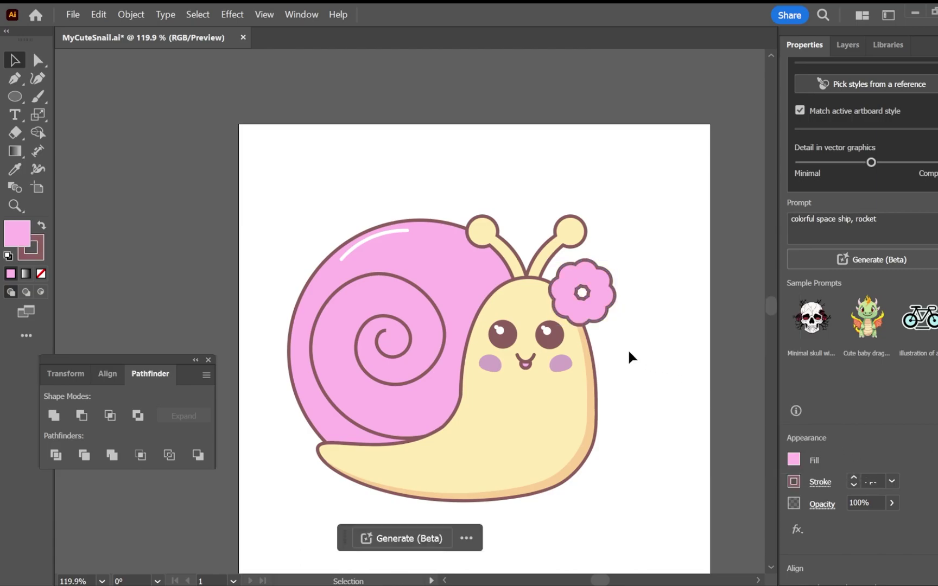
Draw a small circle in the artboard's upper-left area with the cream fill from the Snail color group and no stroke.
click(18, 100)
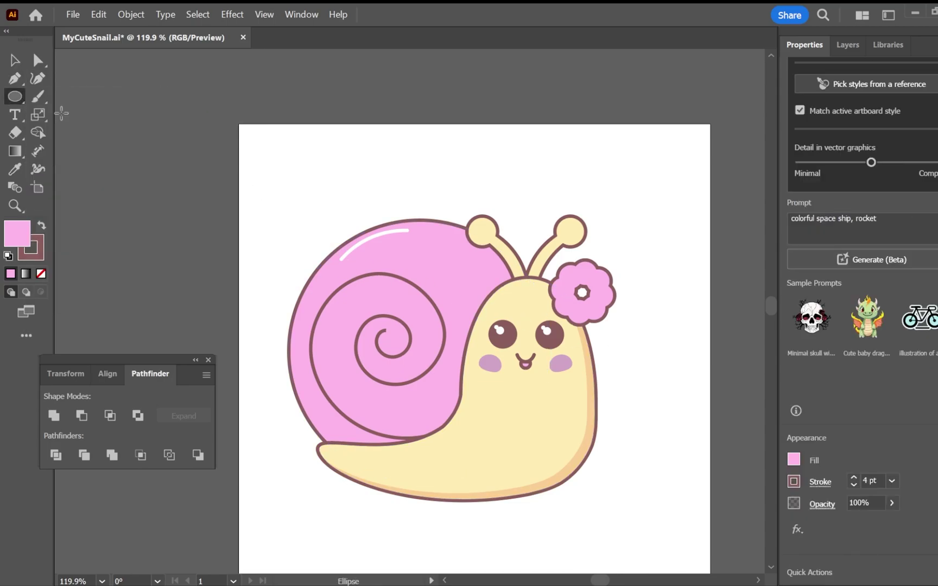
click(794, 460)
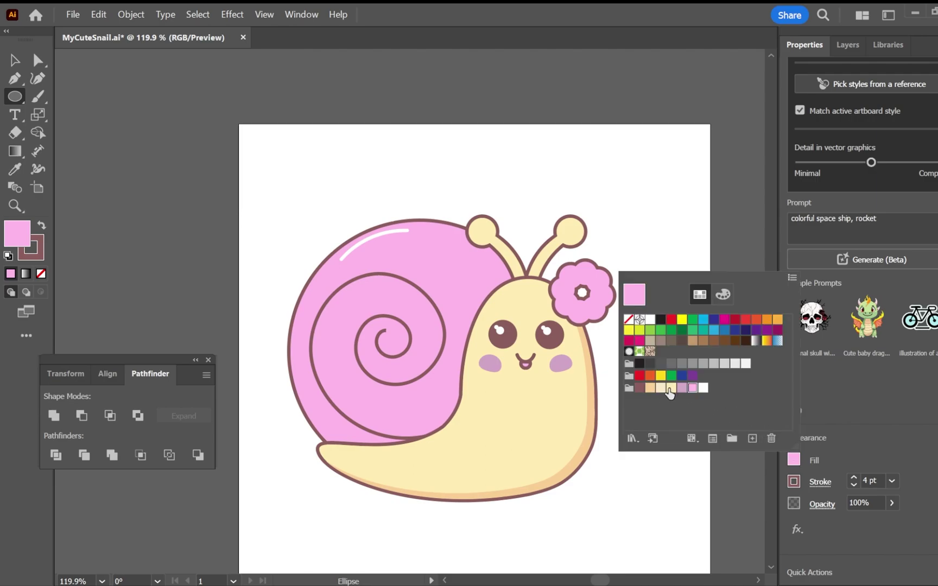
click(671, 389)
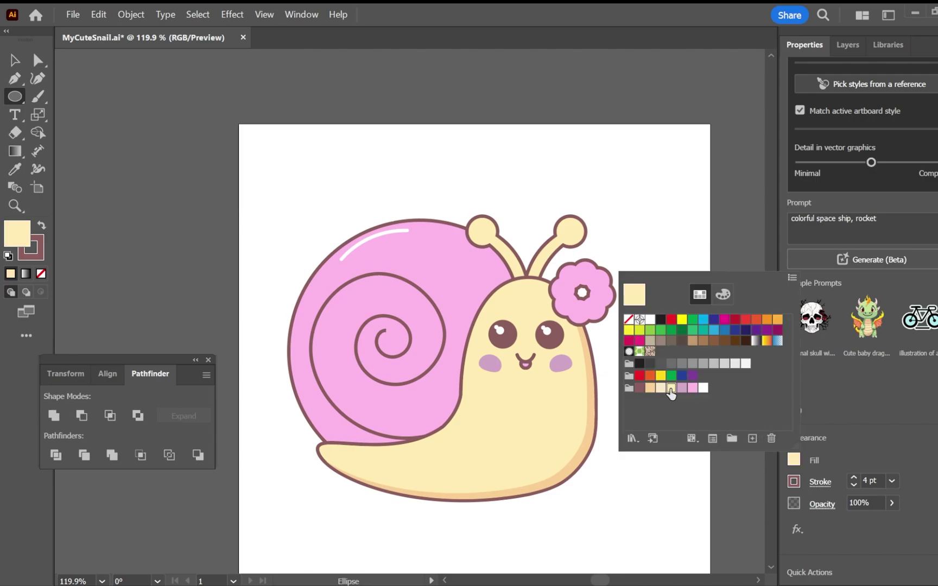
click(836, 452)
click(854, 485)
click(854, 486)
click(853, 486)
click(853, 486)
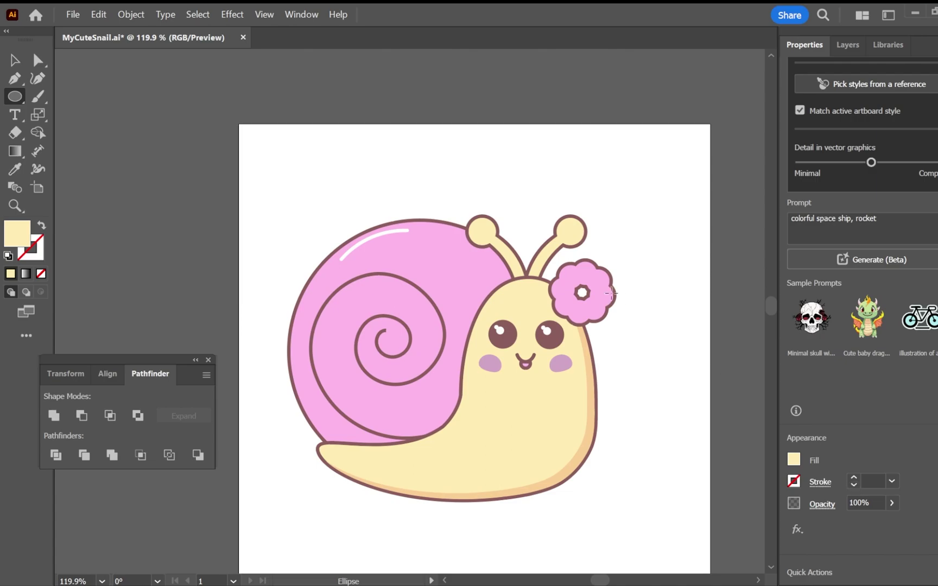
drag(289, 152, 307, 170)
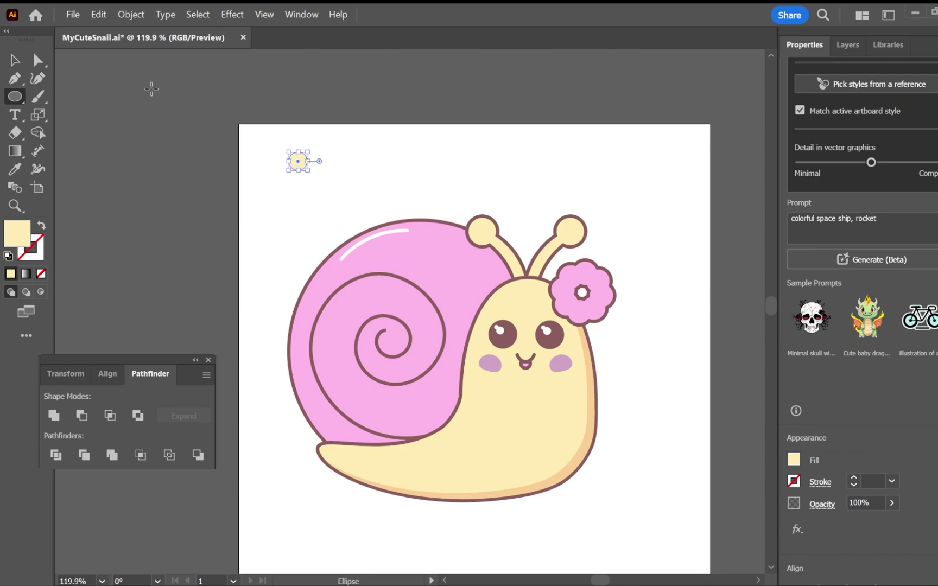
Apply a Radial repeat to the small cream circle to form a second flower.
click(131, 14)
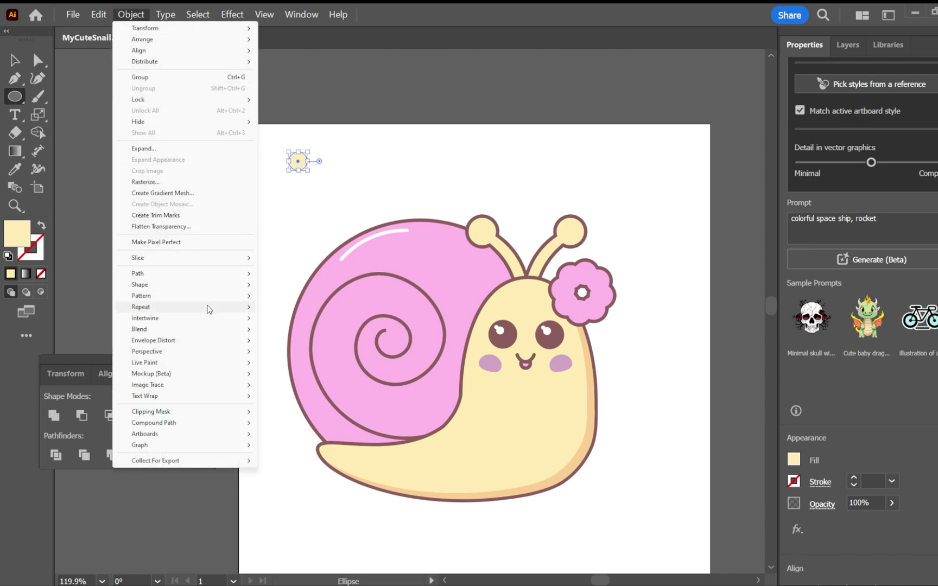
mouse_move(209, 308)
click(284, 308)
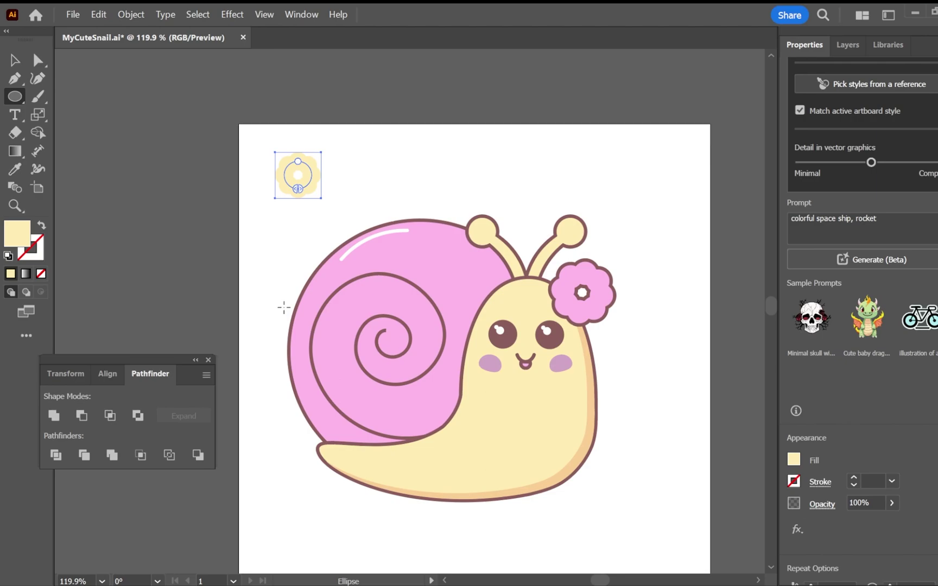
Expand the cream radial flower and unite its petals into one shape.
key(v)
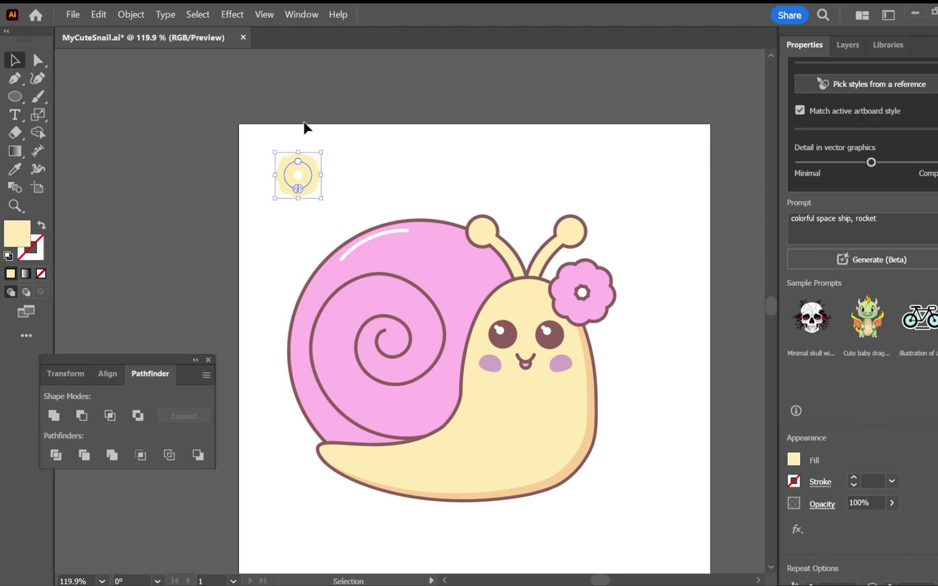
click(124, 16)
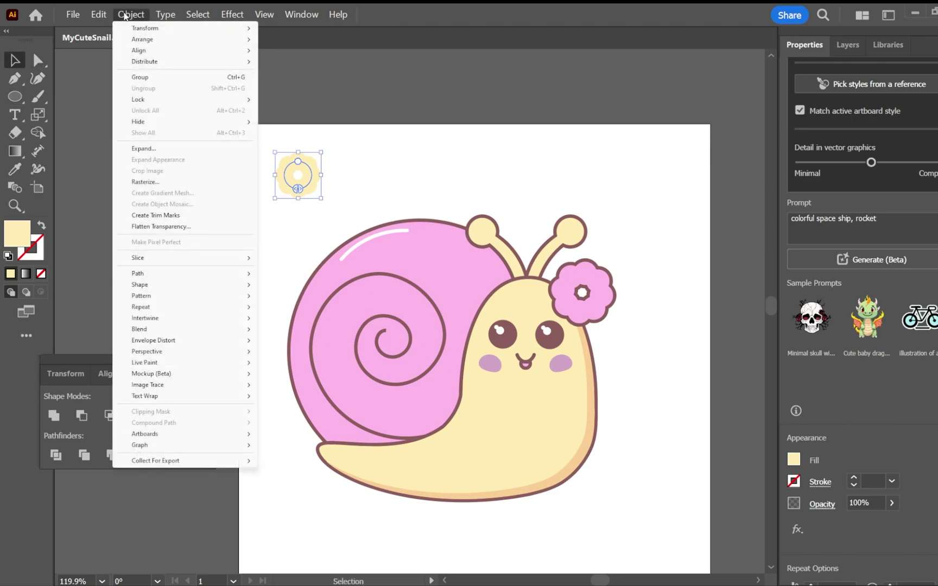
click(158, 155)
click(475, 426)
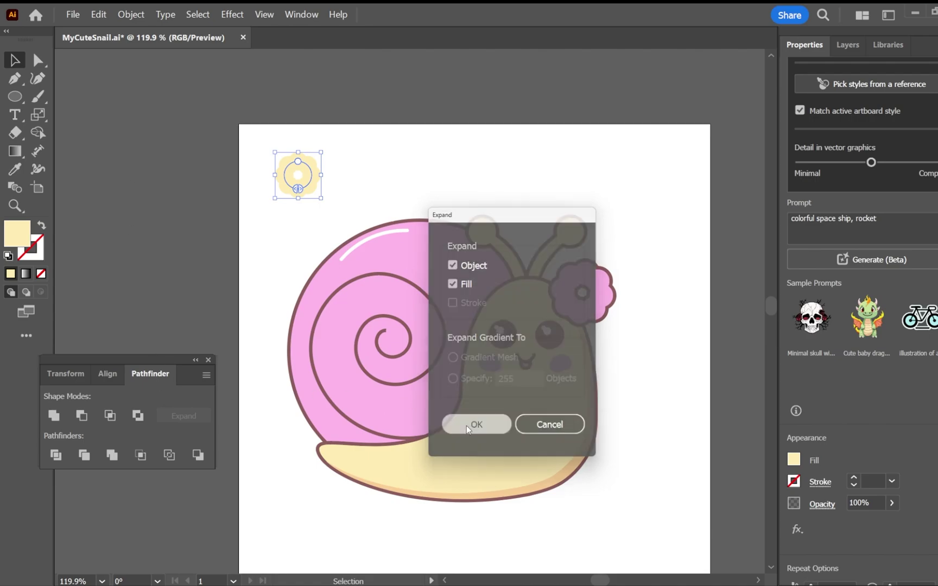
click(53, 418)
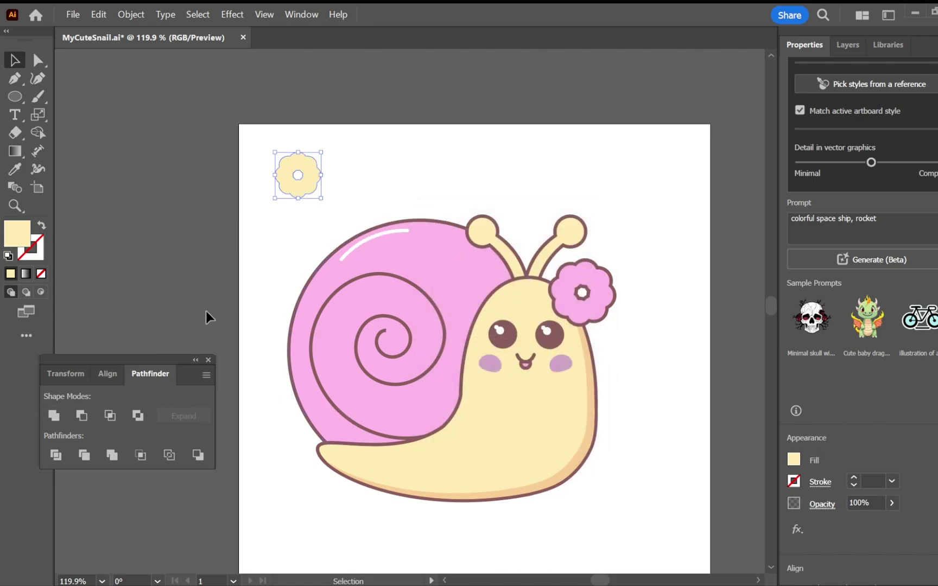
Move the cream flower onto the pink flower and align their centers.
drag(311, 187, 593, 305)
drag(560, 269, 593, 304)
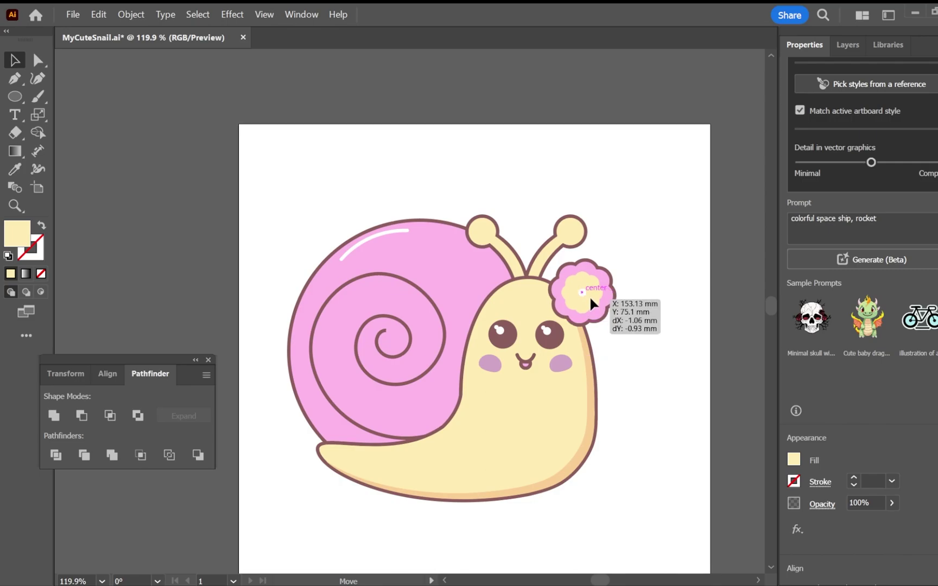
drag(593, 304, 594, 304)
Draw a white circle about 6 mm across, without stroke, over the center hole of the flower.
click(17, 96)
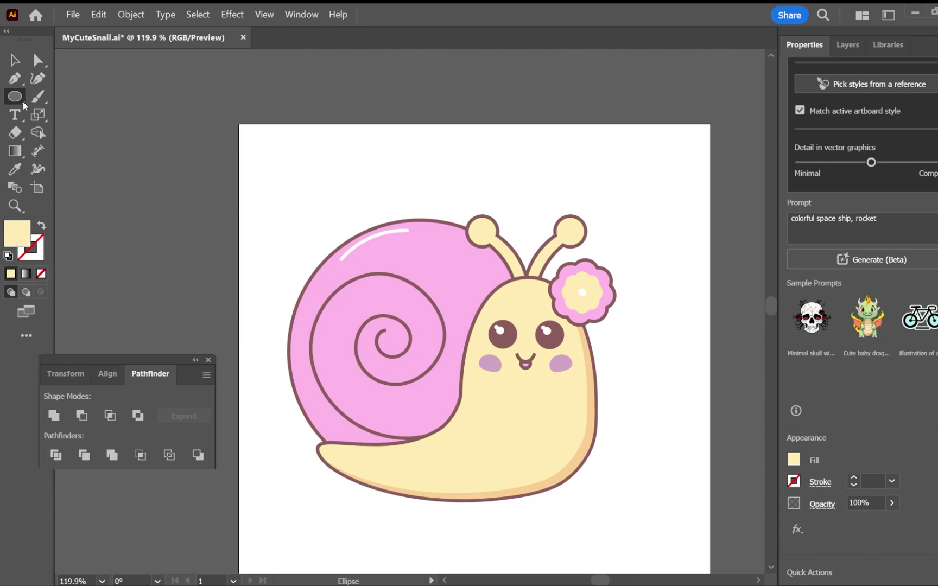
click(792, 460)
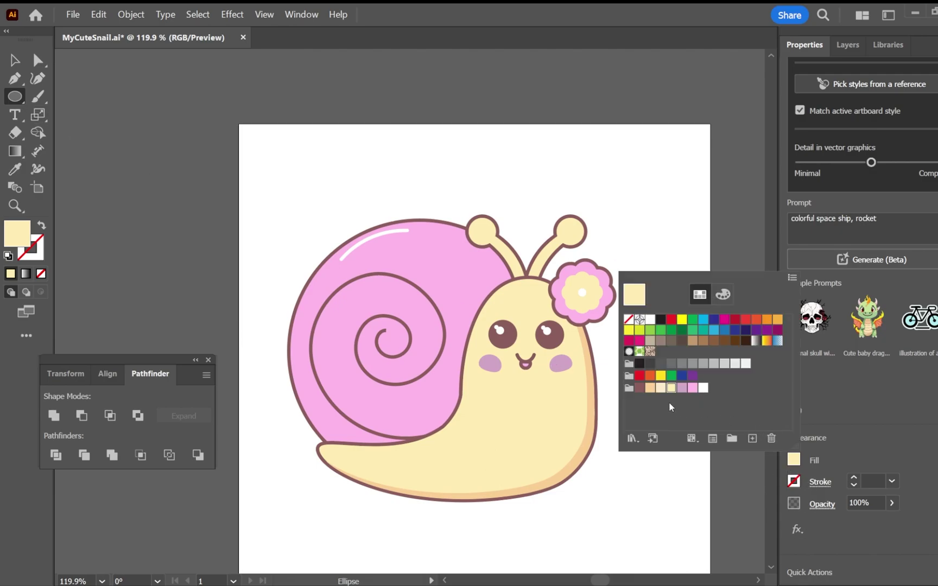
click(704, 388)
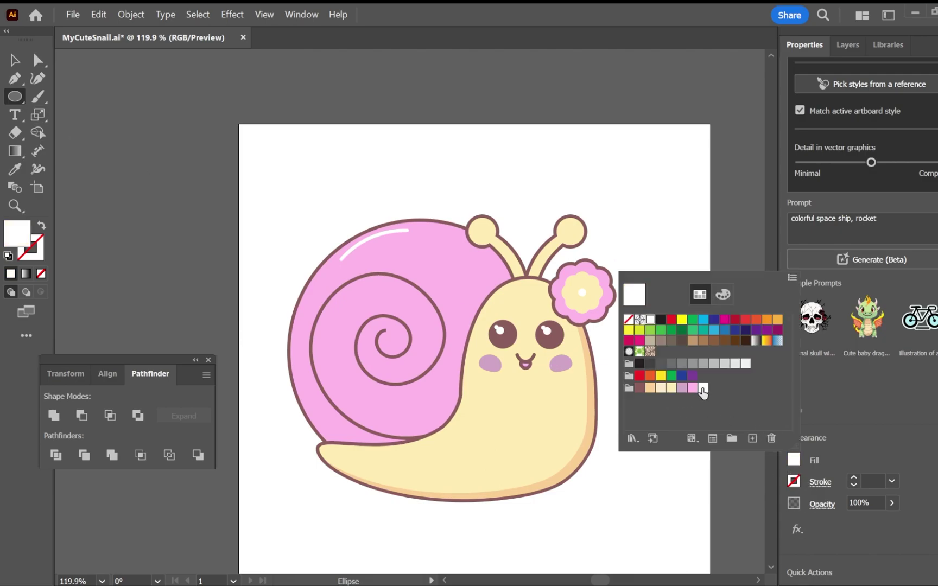
click(578, 293)
drag(582, 293, 588, 299)
click(619, 235)
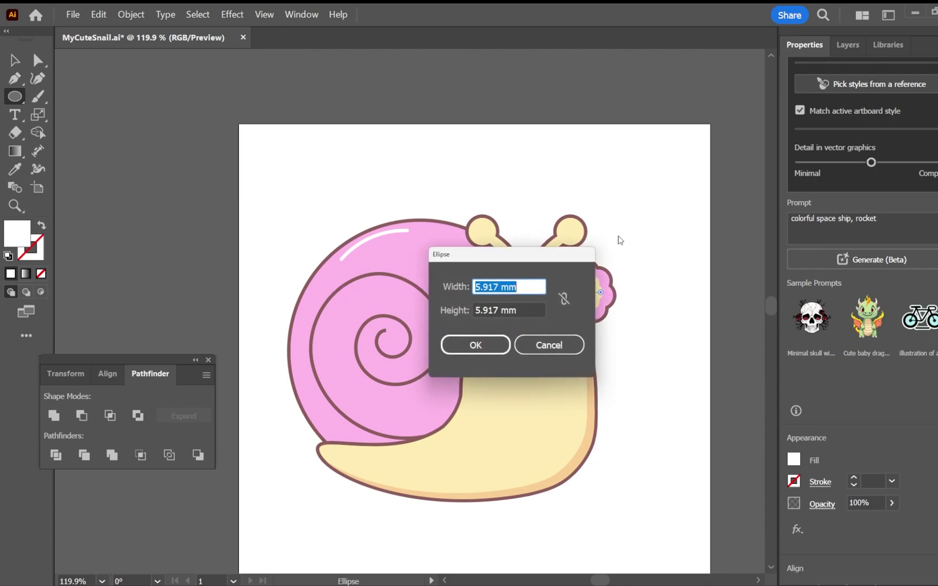
click(545, 351)
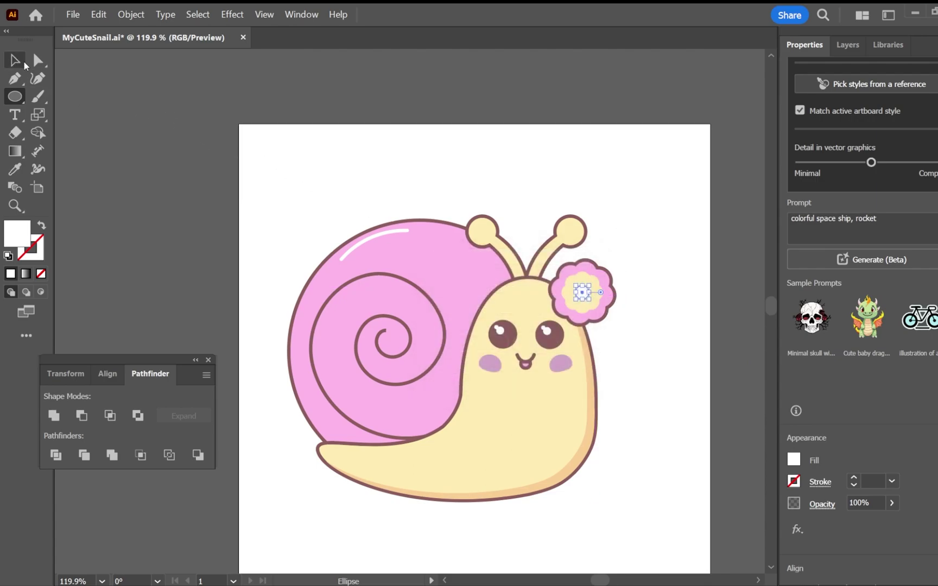
click(17, 63)
click(642, 249)
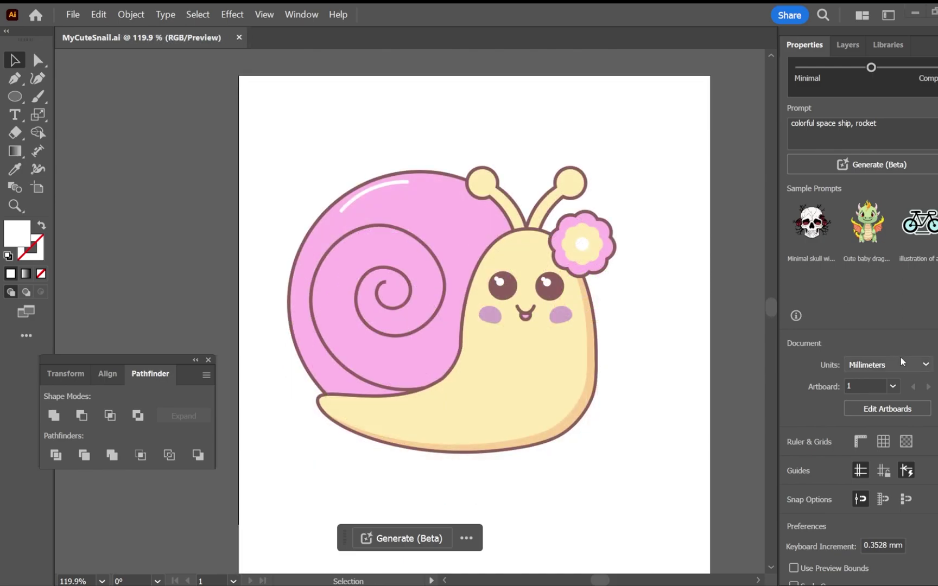
Export the artwork as an SVG file named MyCuteSnail, accepting the current SVG options.
click(71, 14)
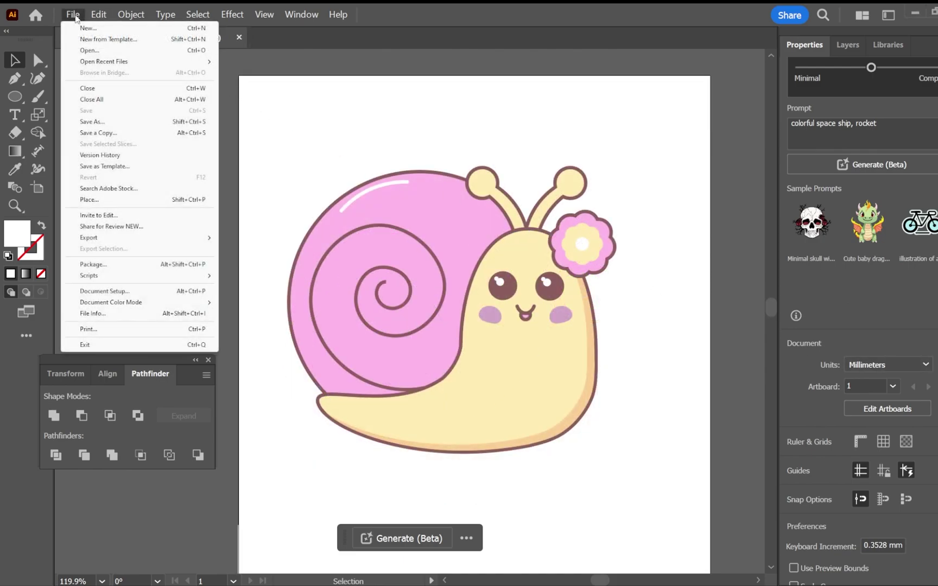
mouse_move(107, 241)
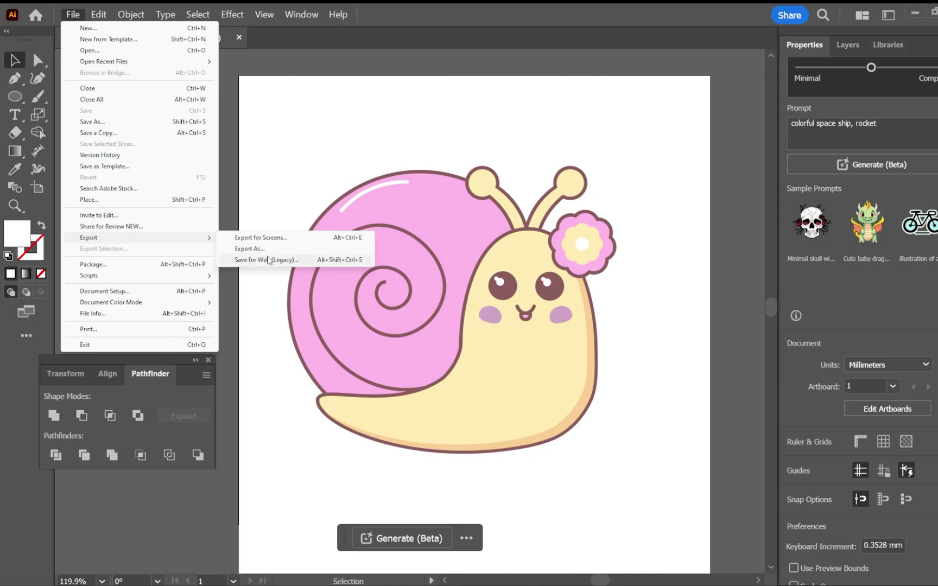
click(249, 252)
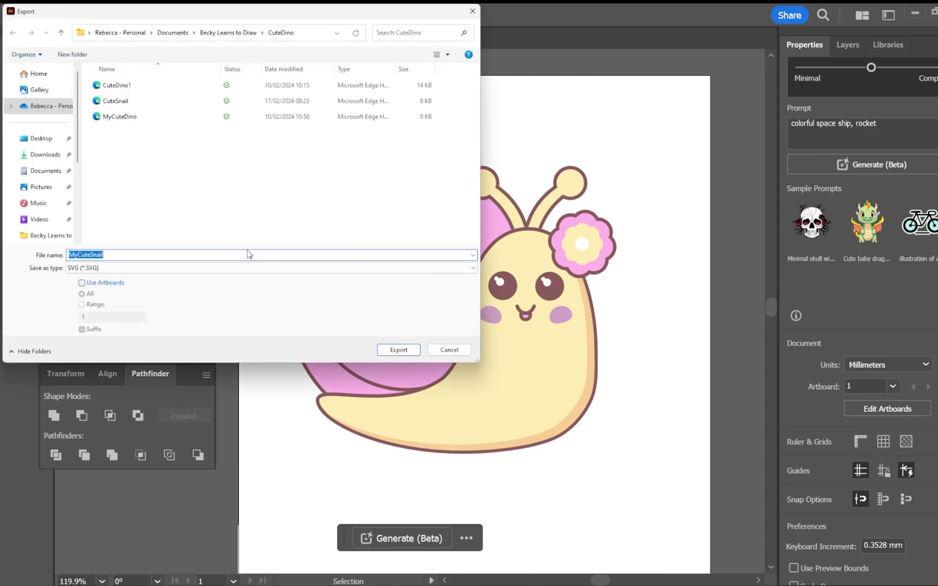
click(137, 268)
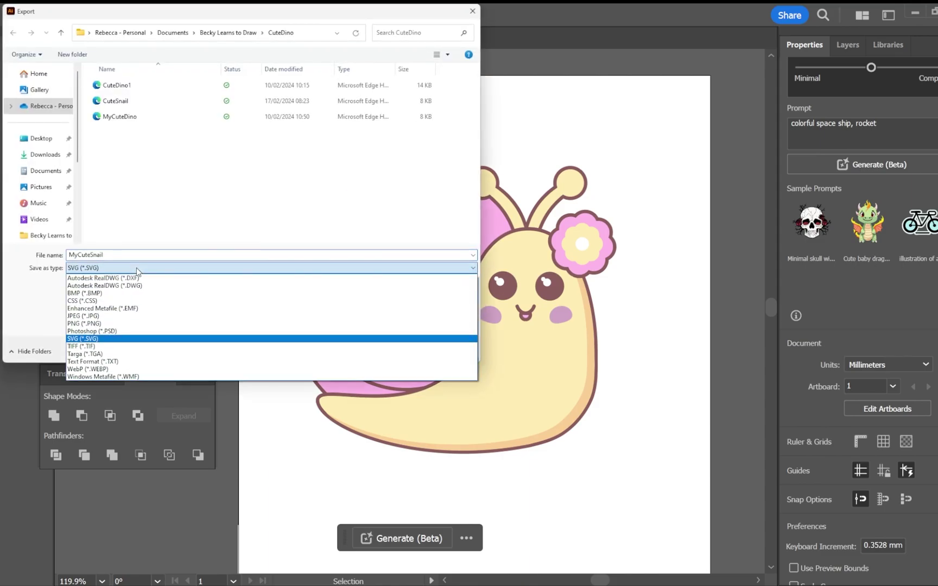
click(84, 340)
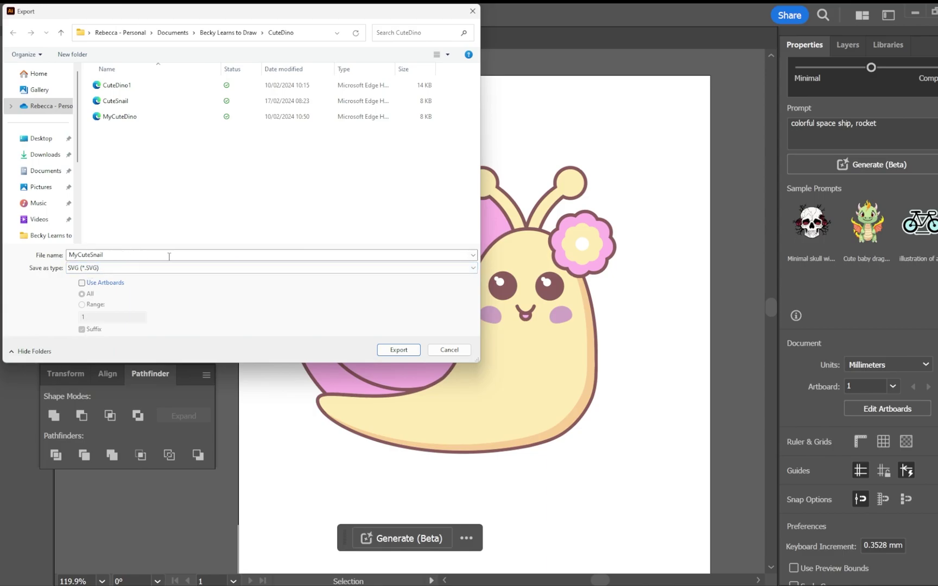
click(401, 352)
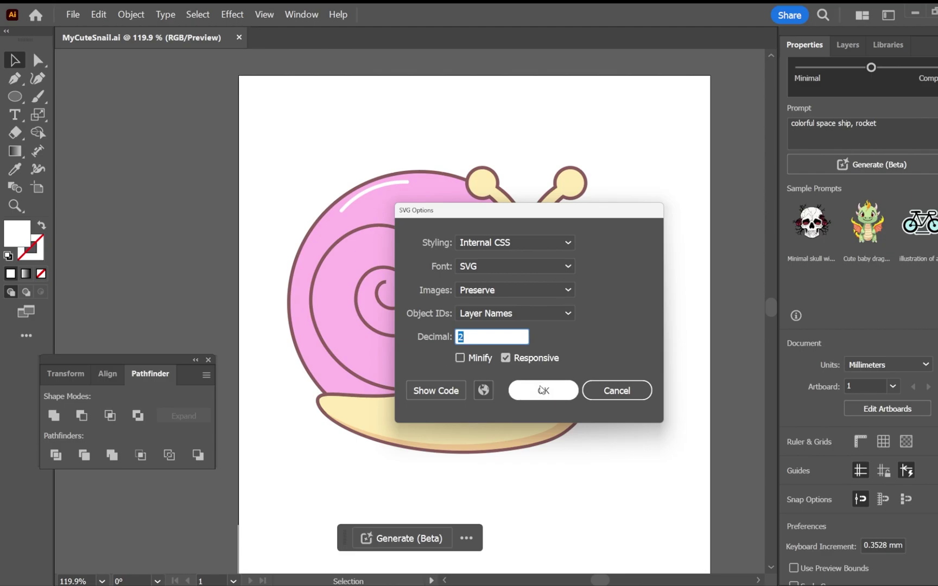
click(542, 390)
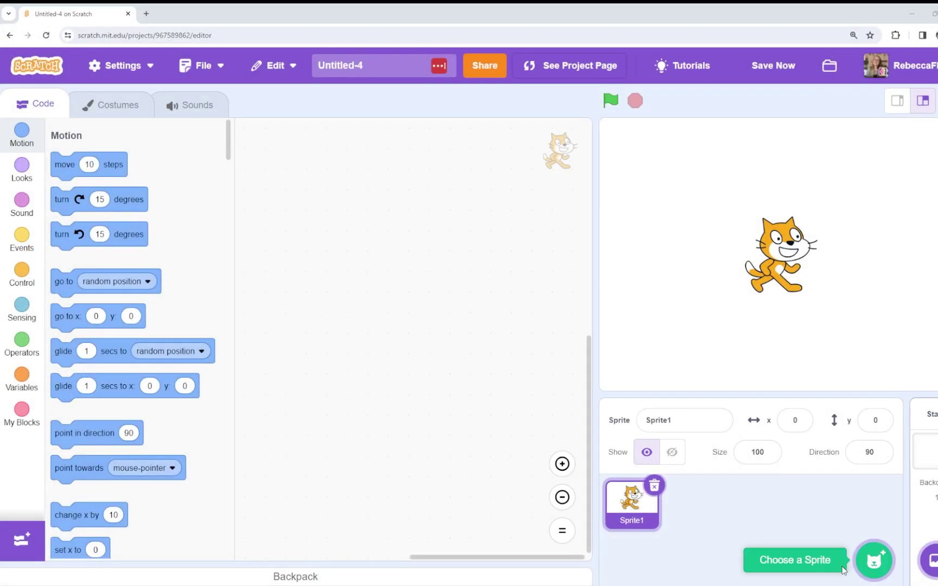
Delete the default cat sprite and upload the MyCuteSnail file as a new sprite.
click(654, 486)
mouse_move(874, 560)
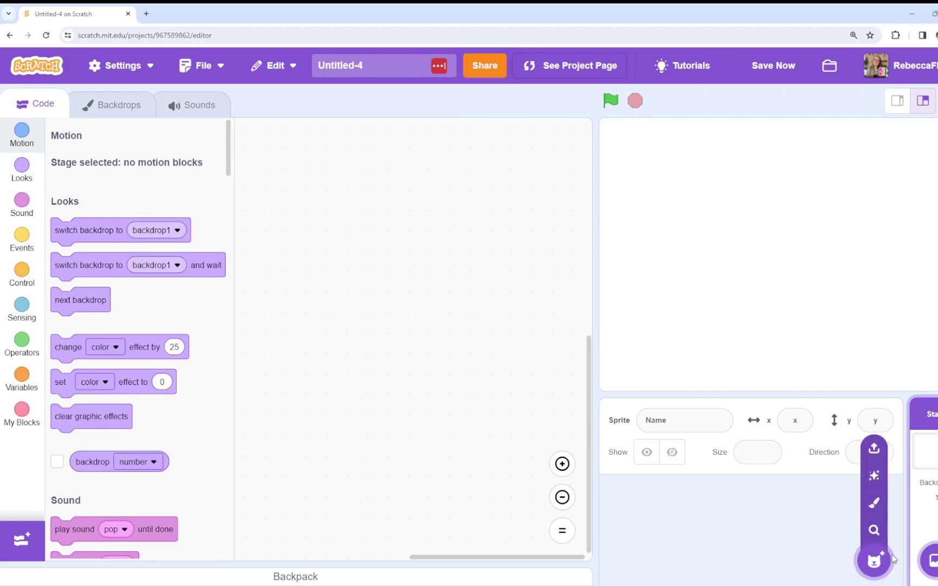
click(873, 450)
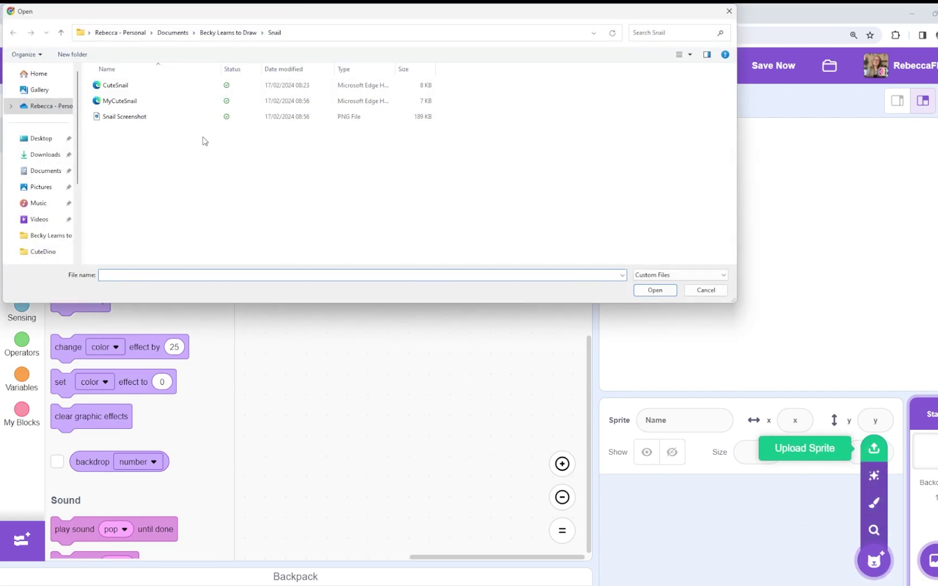
double_click(131, 101)
Set the snail sprite's size to 25 and move it on the stage to about x -20, y -46.
click(760, 452)
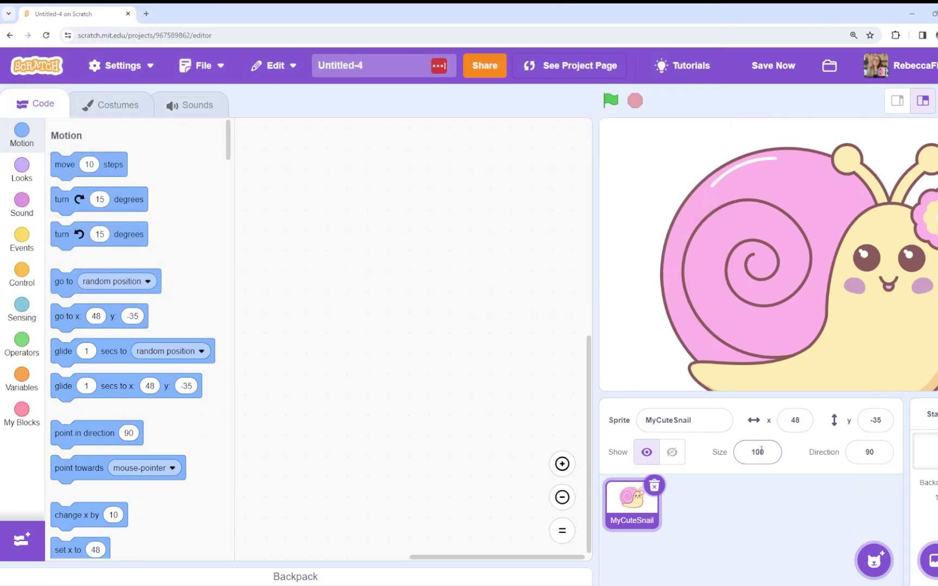
text(25)
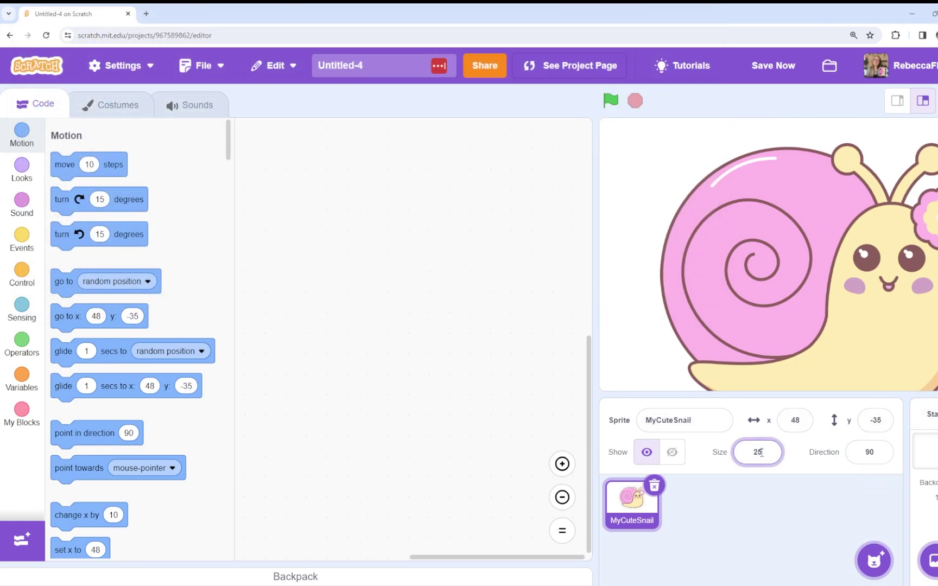
key(Return)
drag(834, 297, 781, 305)
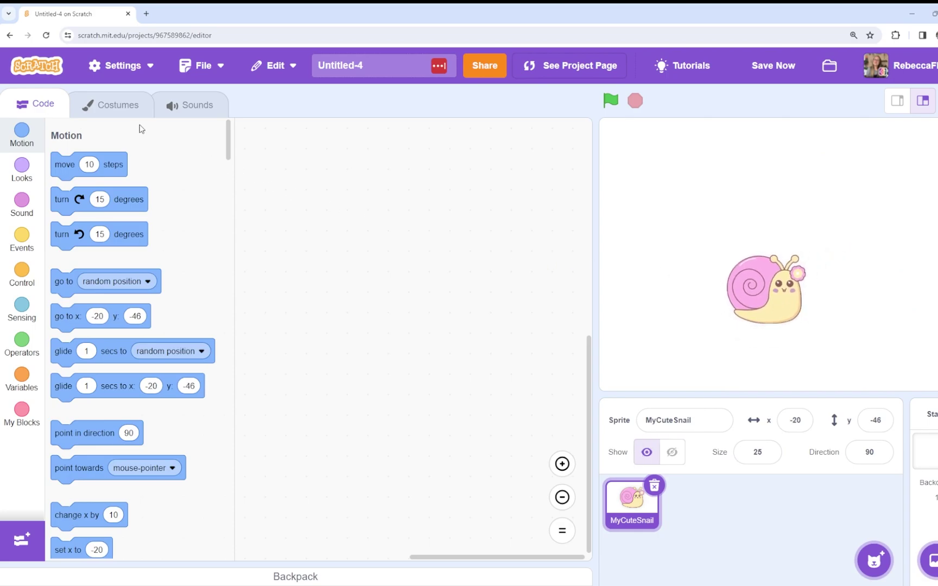
Examine the snail costume's separate vector parts, including the antennae, flower, eyes, shell spiral and body.
click(118, 108)
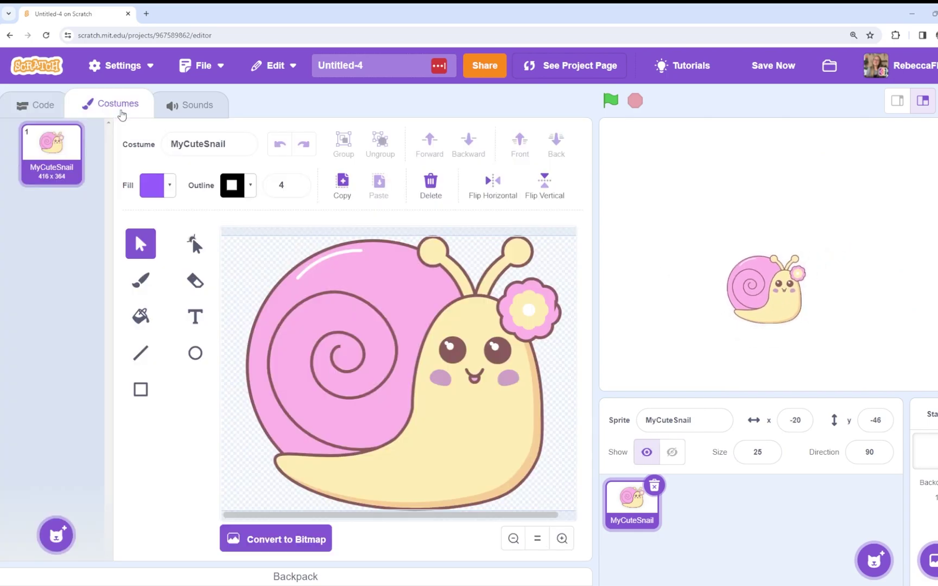
click(449, 260)
click(519, 250)
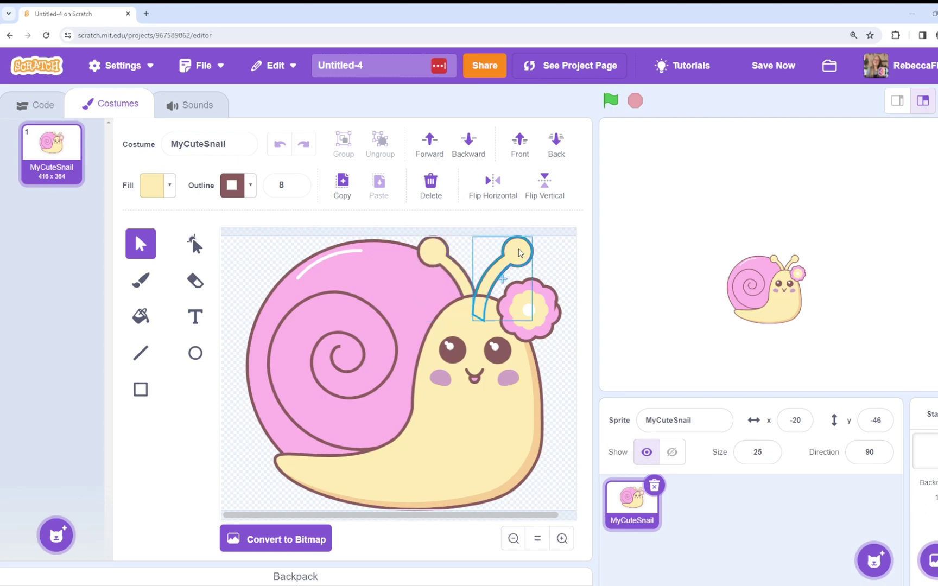
click(541, 312)
click(496, 349)
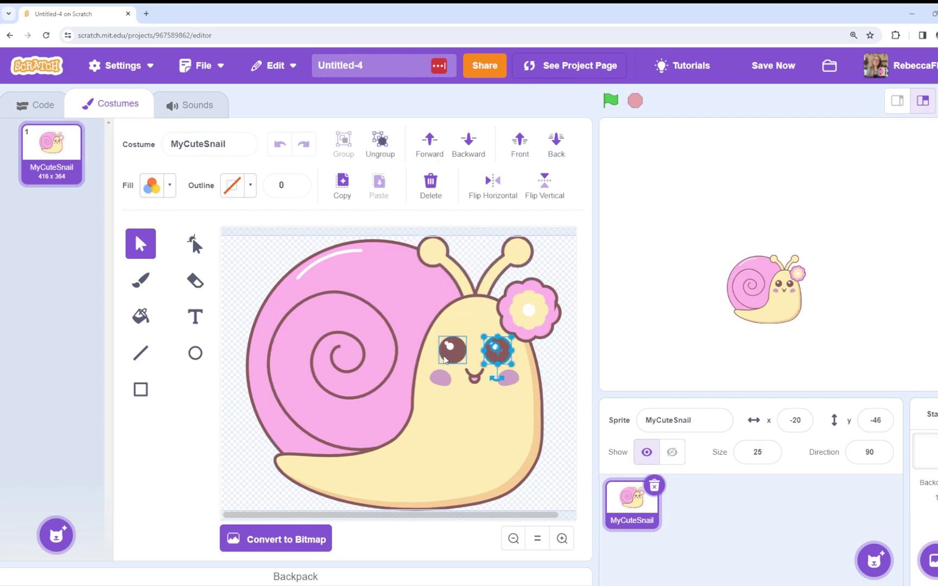
click(362, 360)
click(468, 421)
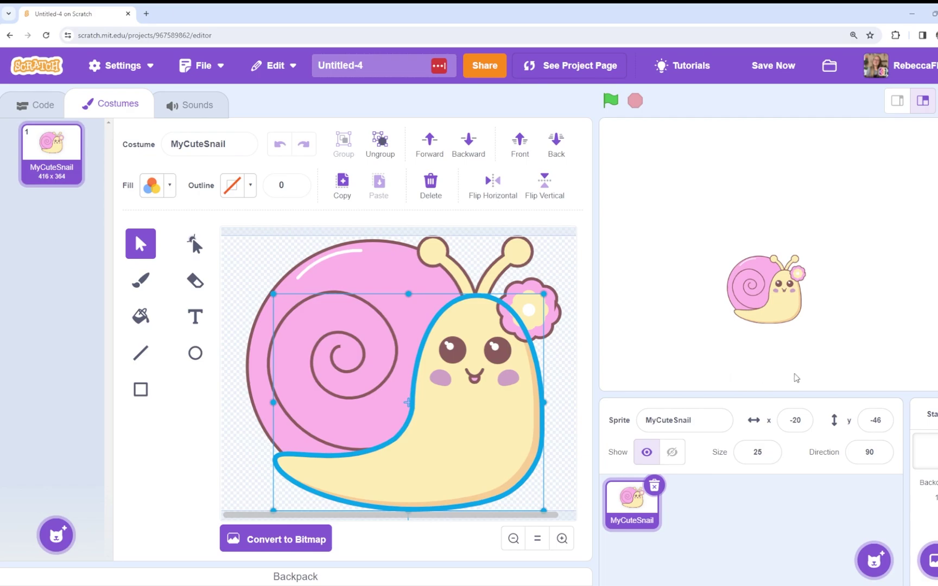
click(550, 384)
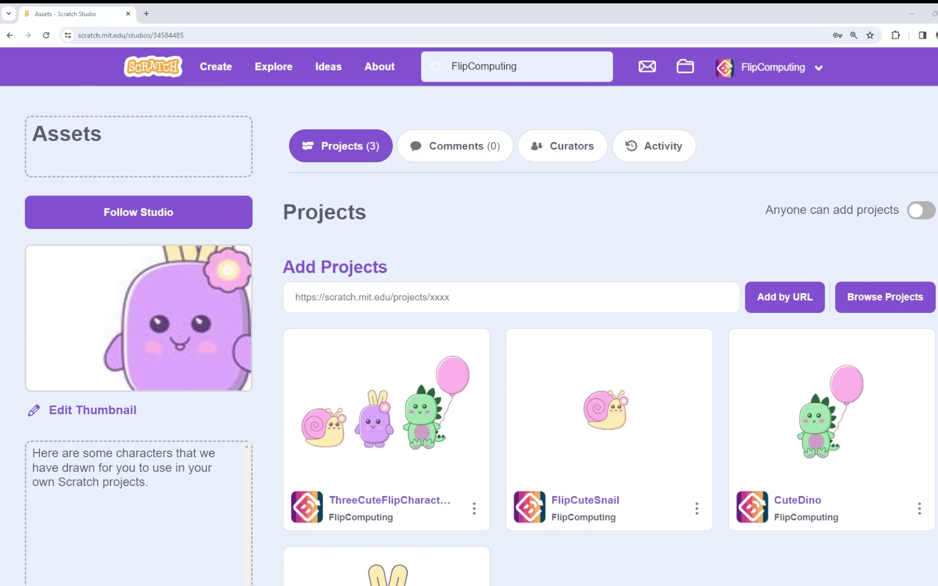
Open the ThreeCuteFlipCharacters project from the Assets studio, look inside it and view the MyCuteSnail sprite's costume.
scroll(570, 327, down, 3)
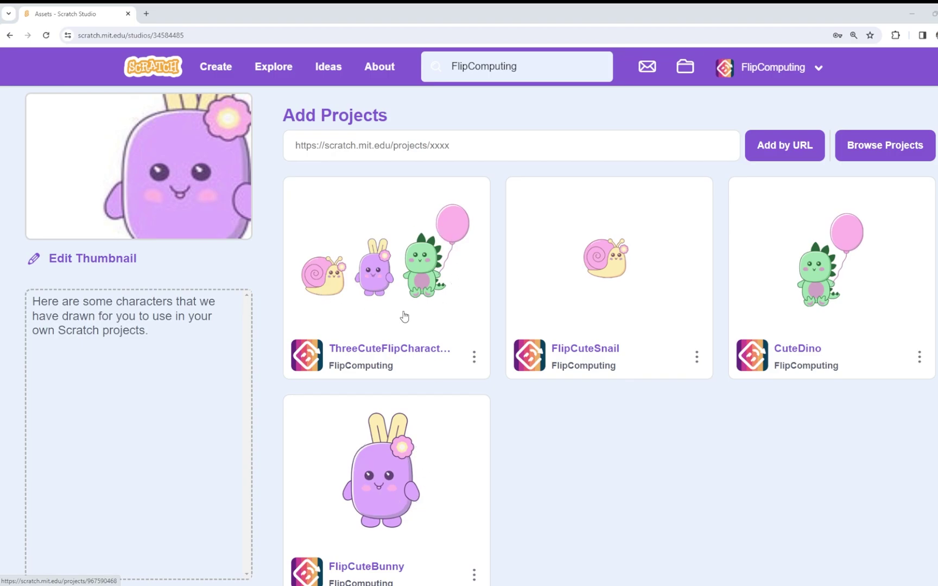
click(374, 279)
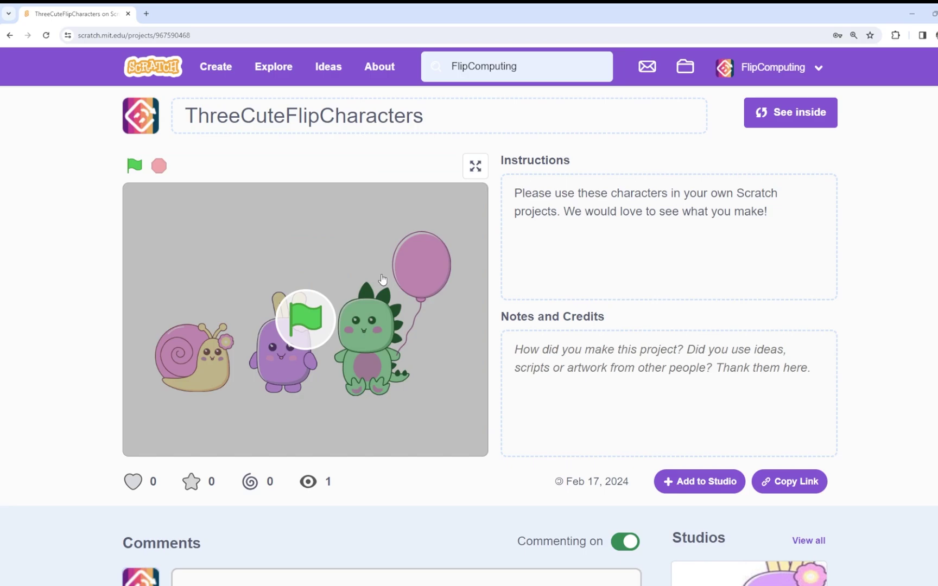
click(764, 116)
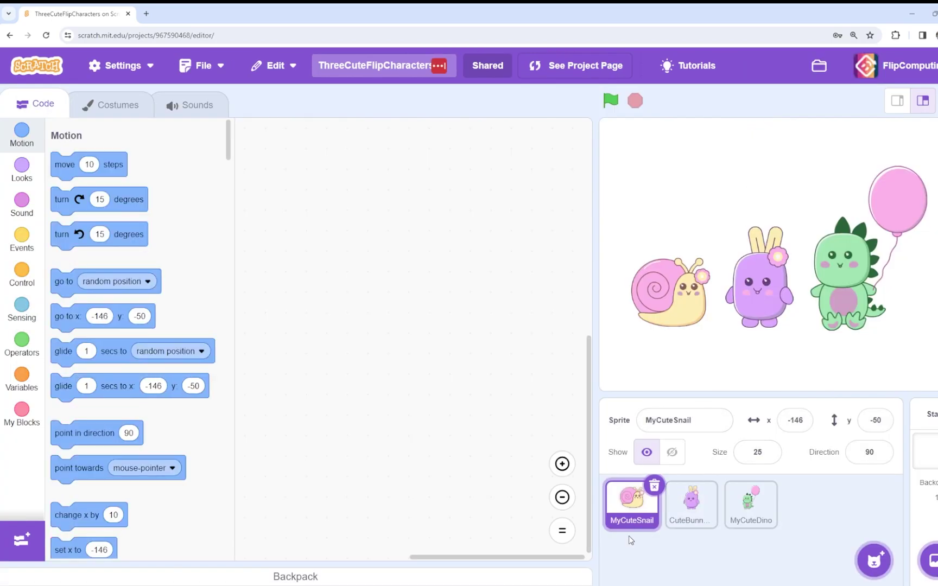
click(130, 110)
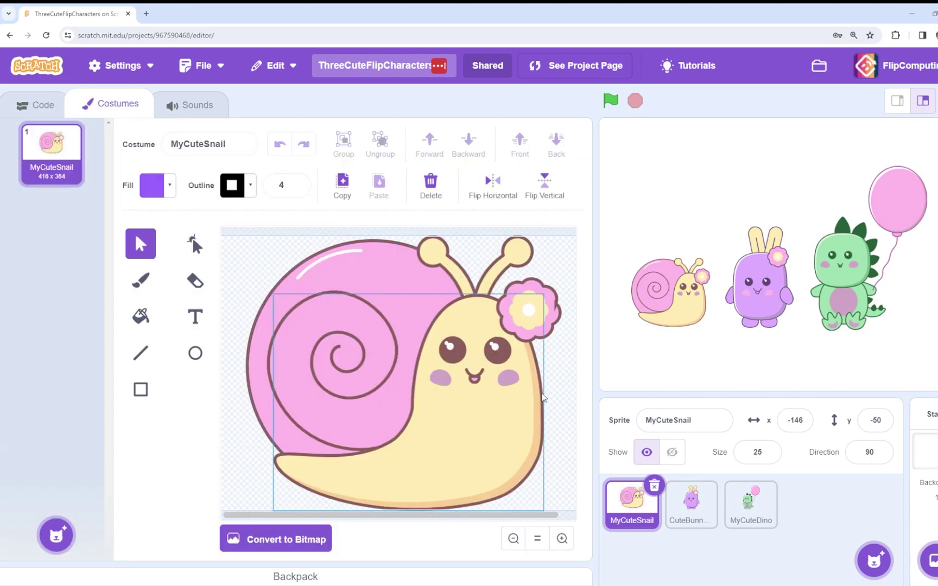